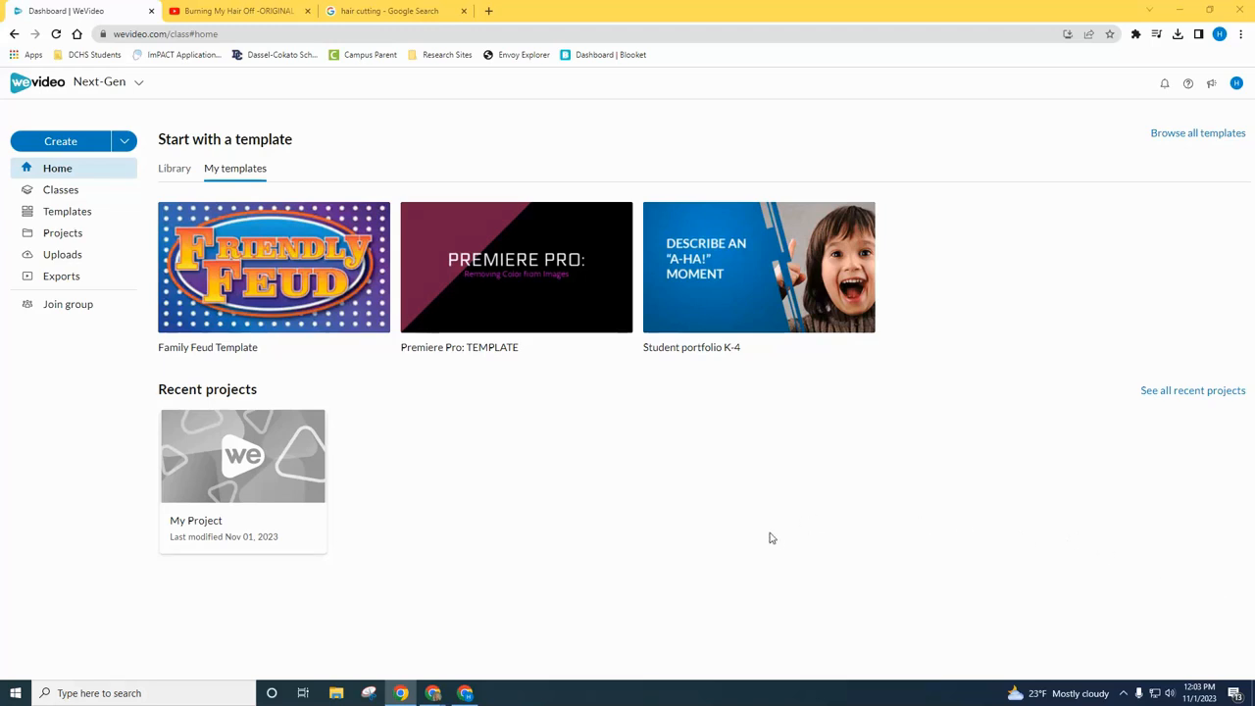
{"action": "left_click", "coordinate": [87, 55]}
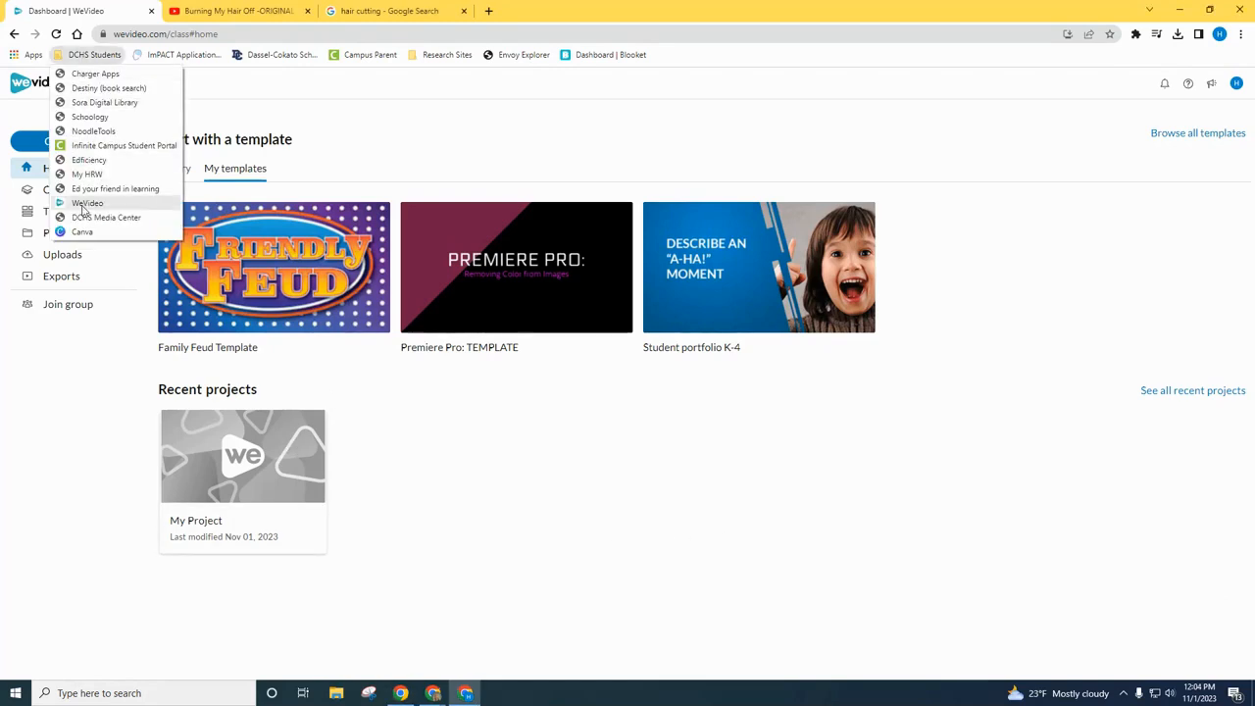
{"action": "left_click", "coordinate": [527, 435]}
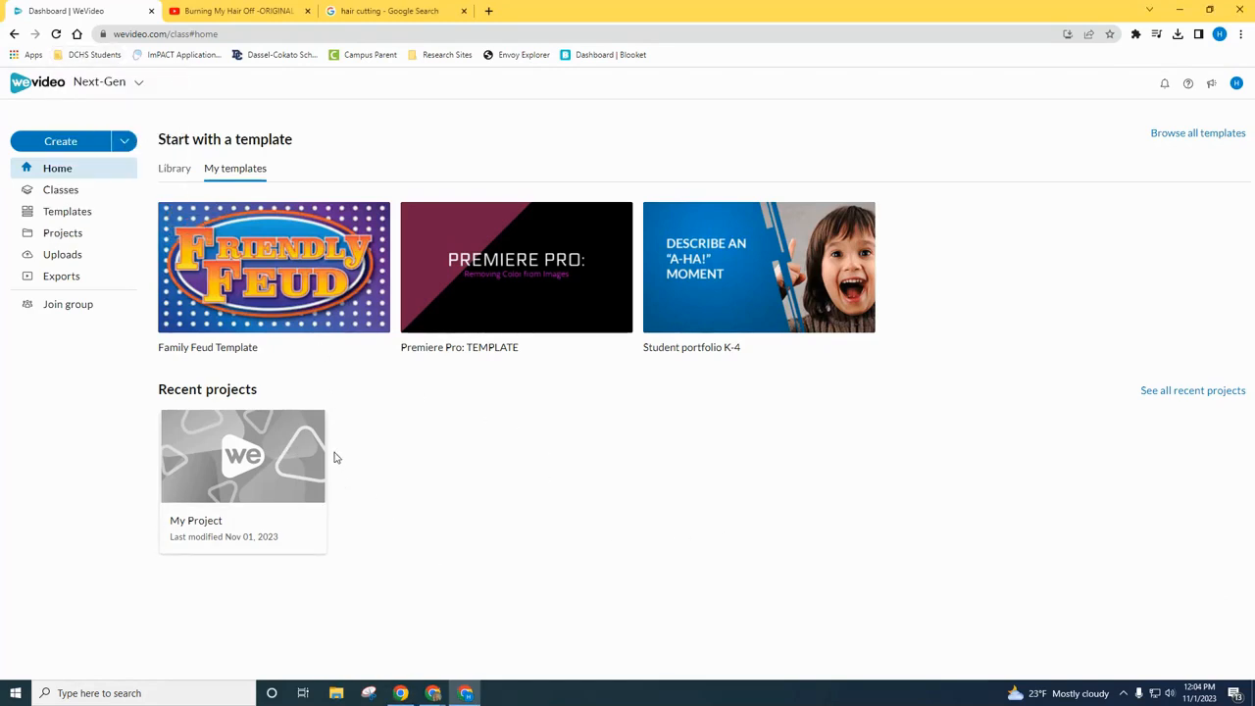
Create a new video project and name it with the owner's surname followed by "- YouTube".
{"action": "left_click", "coordinate": [60, 144]}
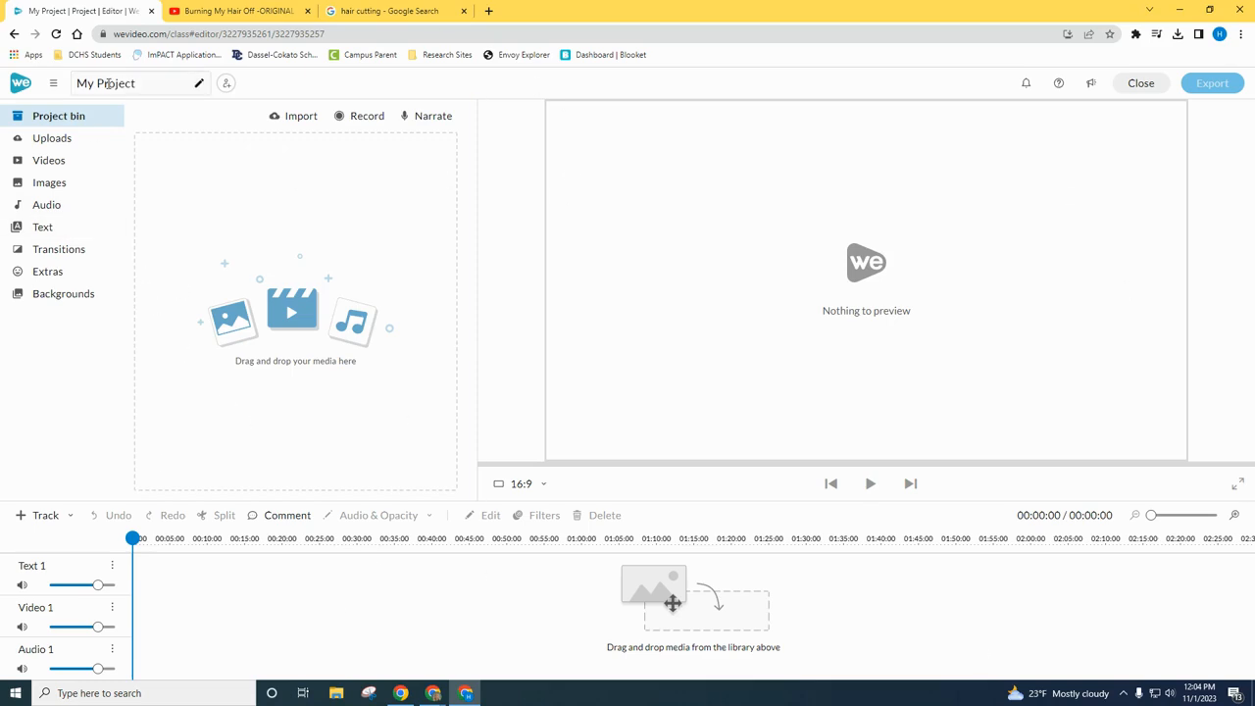
{"action": "triple_click", "coordinate": [145, 85]}
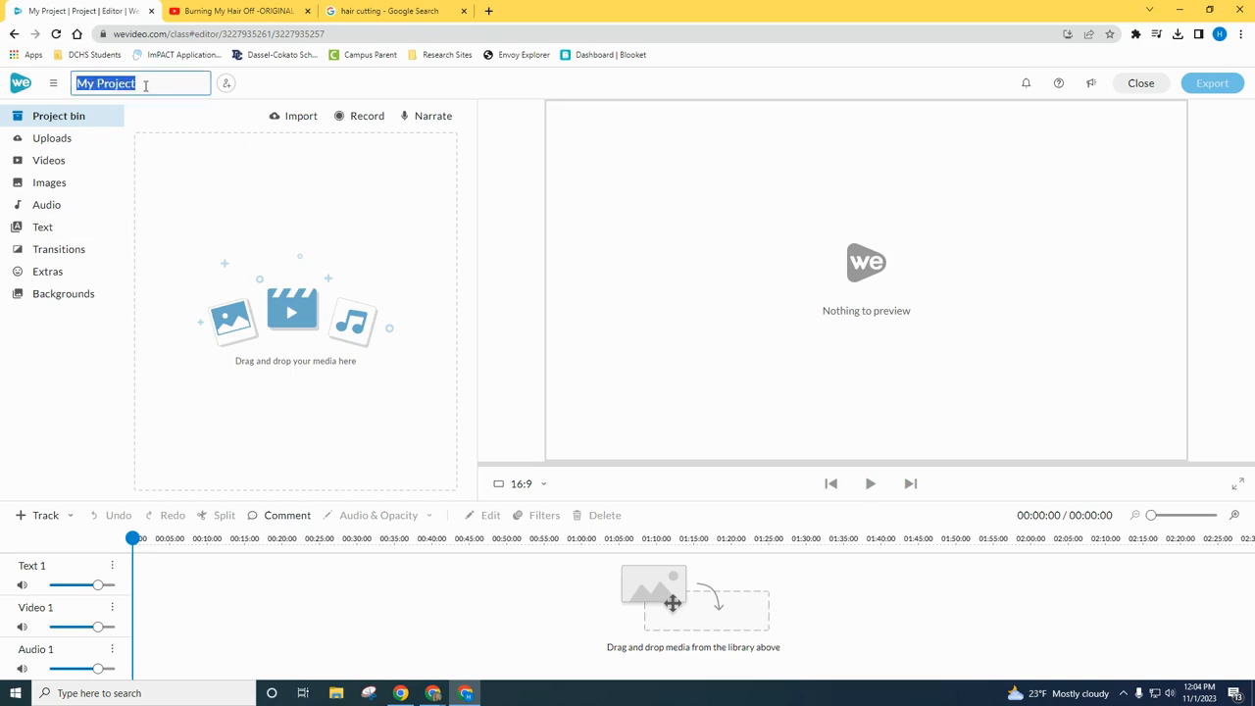
{"action": "type", "text": "Georges - Yo"}
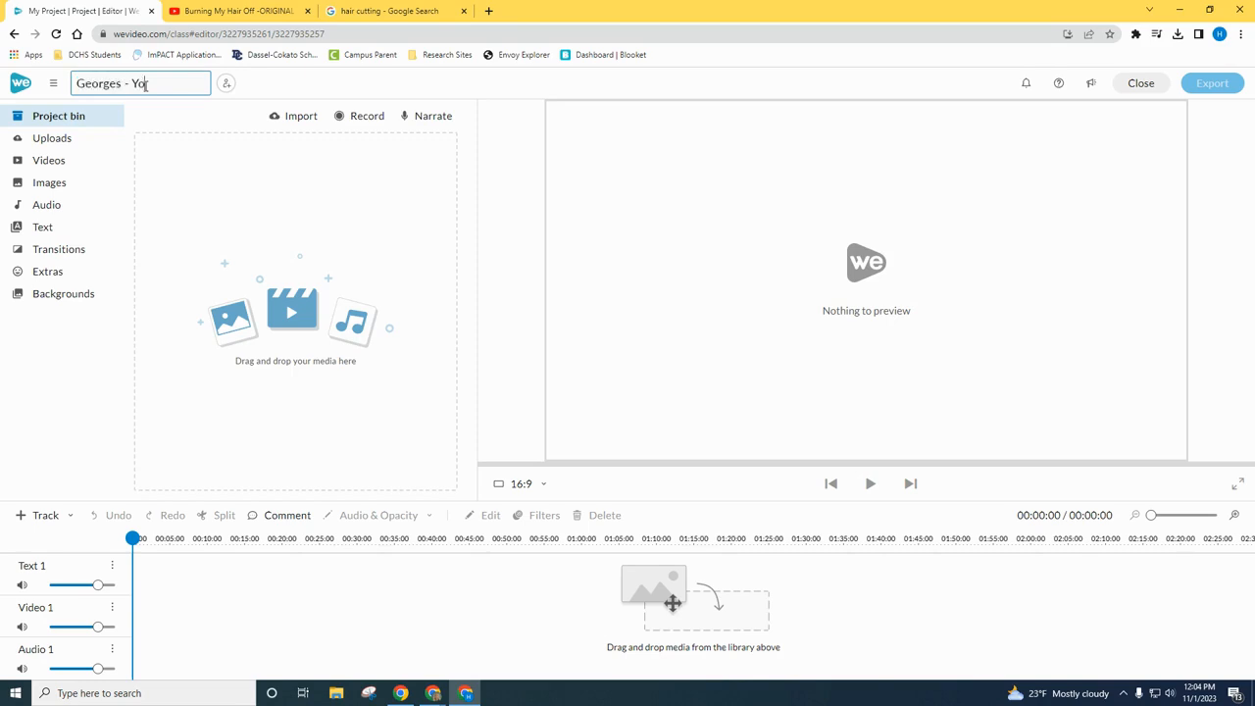
{"action": "left_click", "coordinate": [341, 85]}
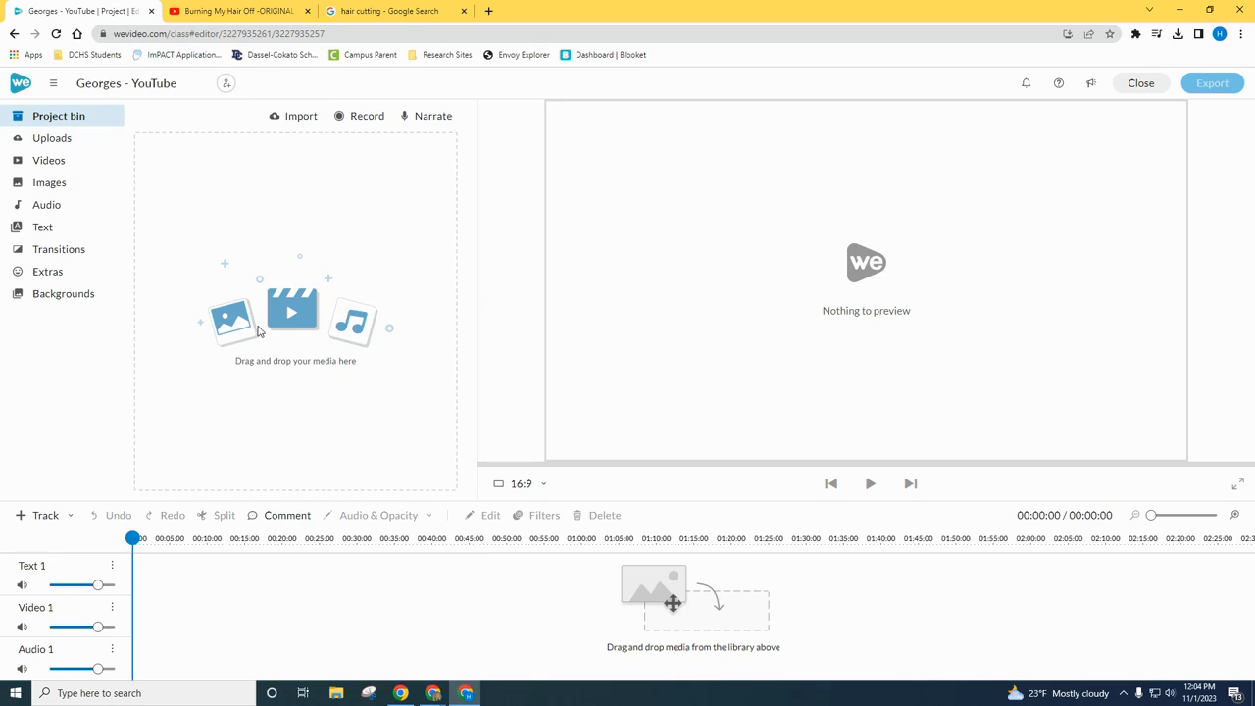
Import the hair business logo image from the Desktop into the project bin.
{"action": "left_click", "coordinate": [296, 118]}
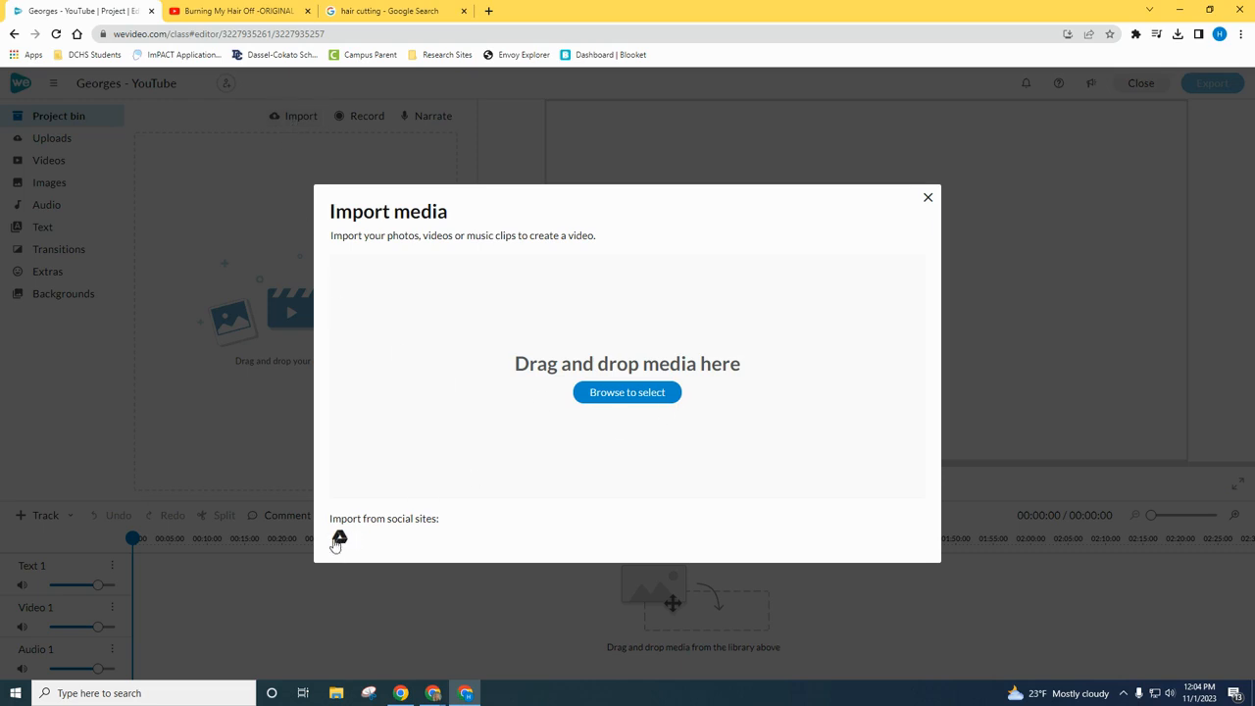
{"action": "left_click", "coordinate": [618, 393]}
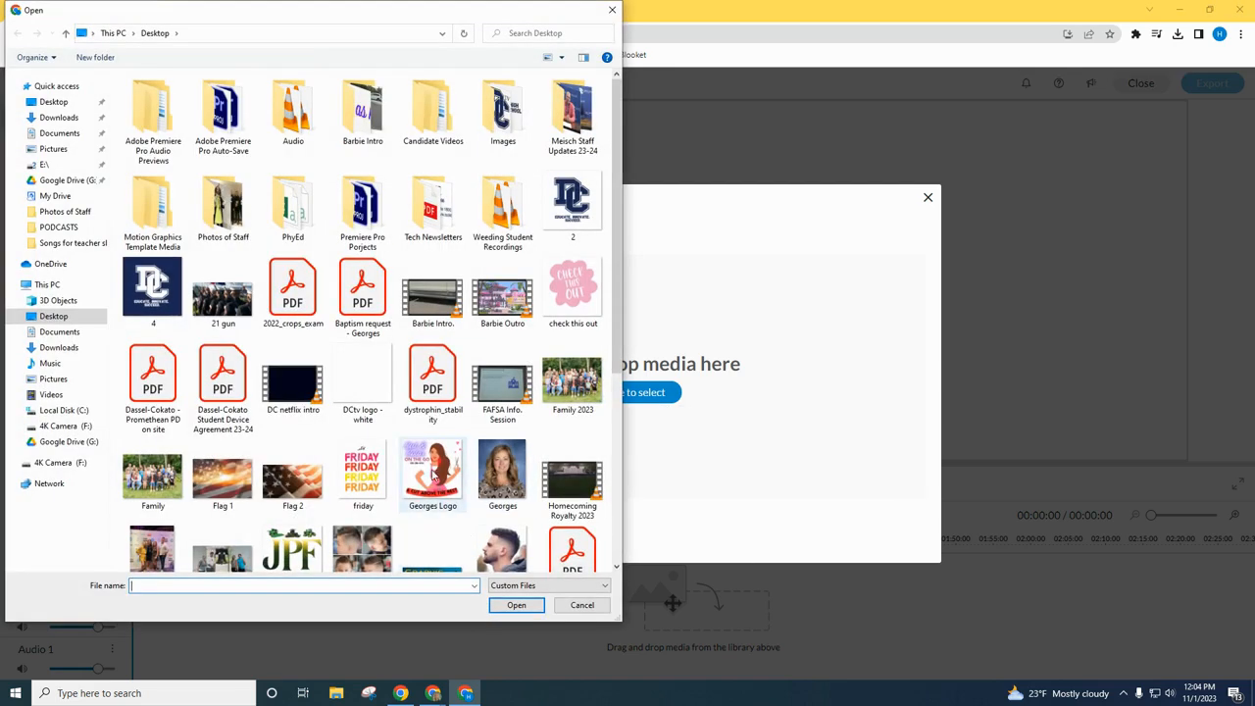
{"action": "scroll", "coordinate": [432, 476], "scroll_direction": "down", "scroll_amount": 3}
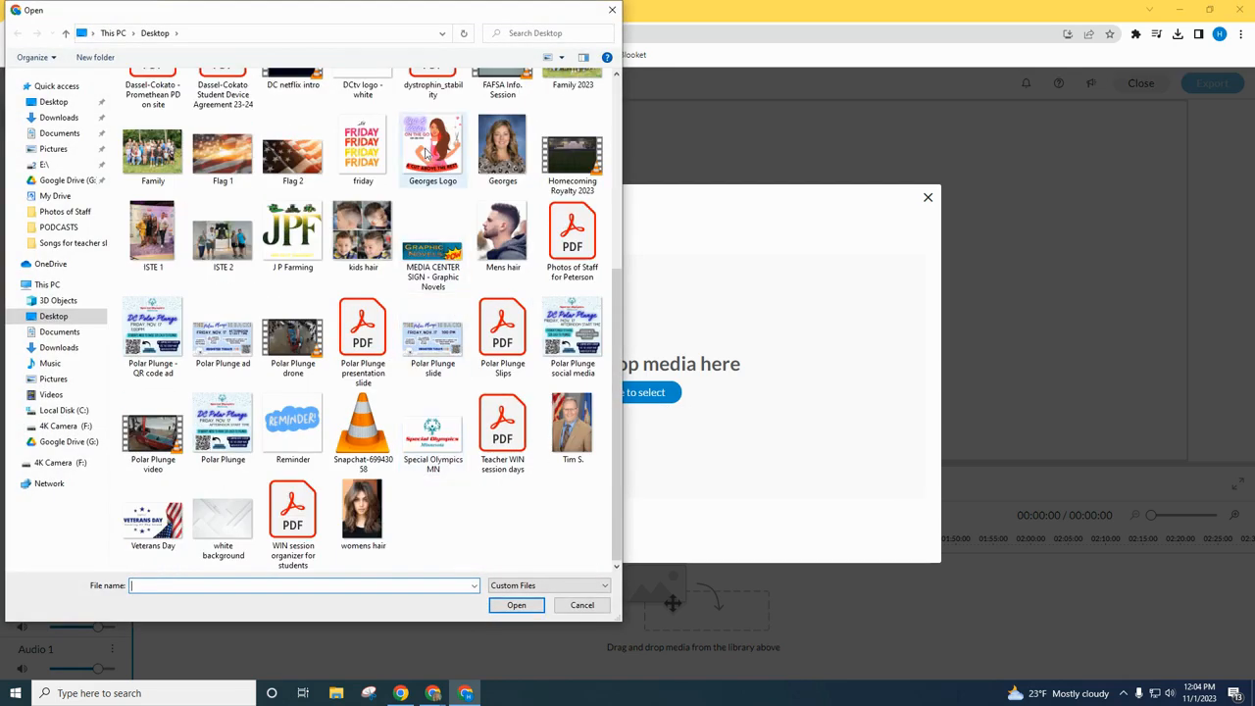
{"action": "double_click", "coordinate": [425, 149]}
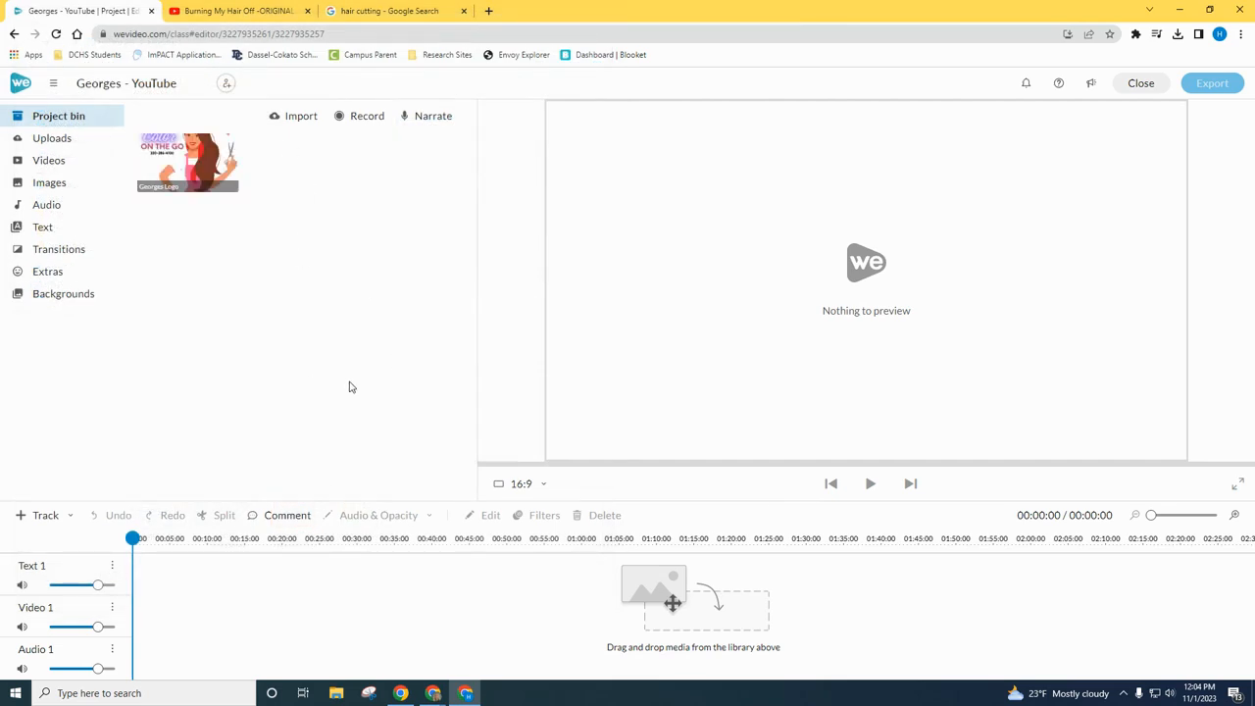
Switch to the hair cutting image results in Google and preview the bearded man's picture from "13 Best Hair Cutting Styles for Men 2023".
{"action": "left_click", "coordinate": [376, 14]}
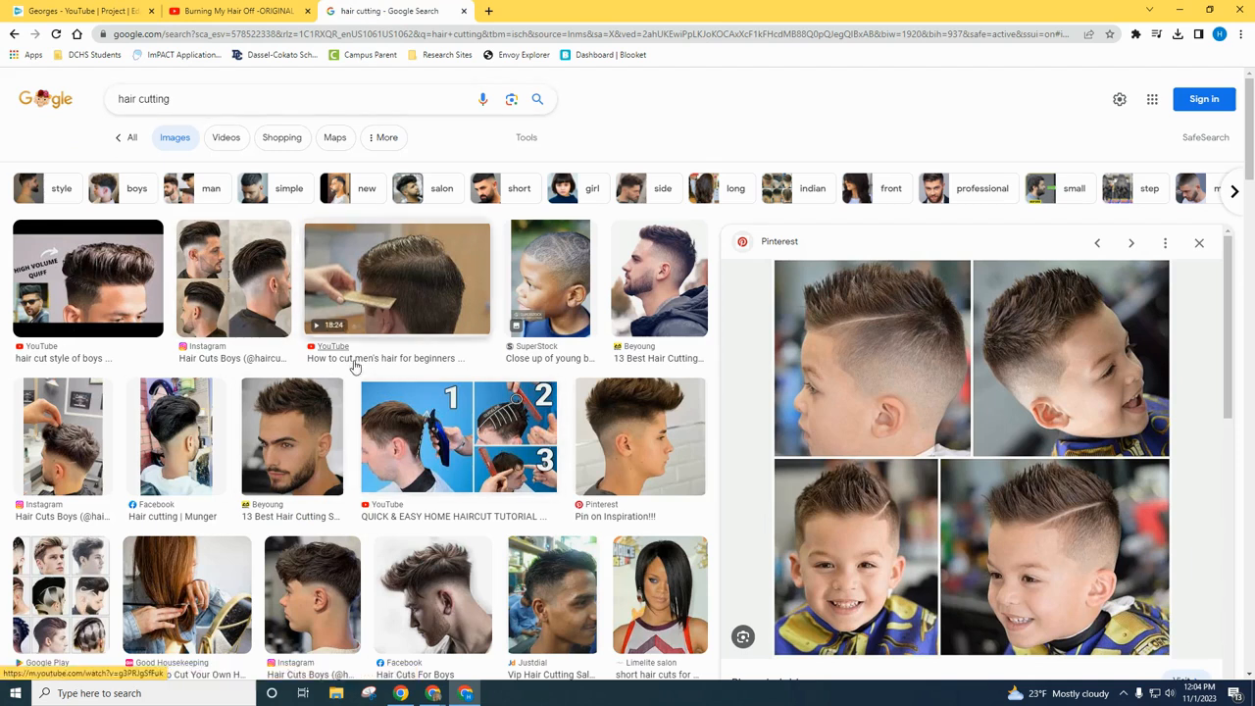
{"action": "left_click", "coordinate": [422, 272]}
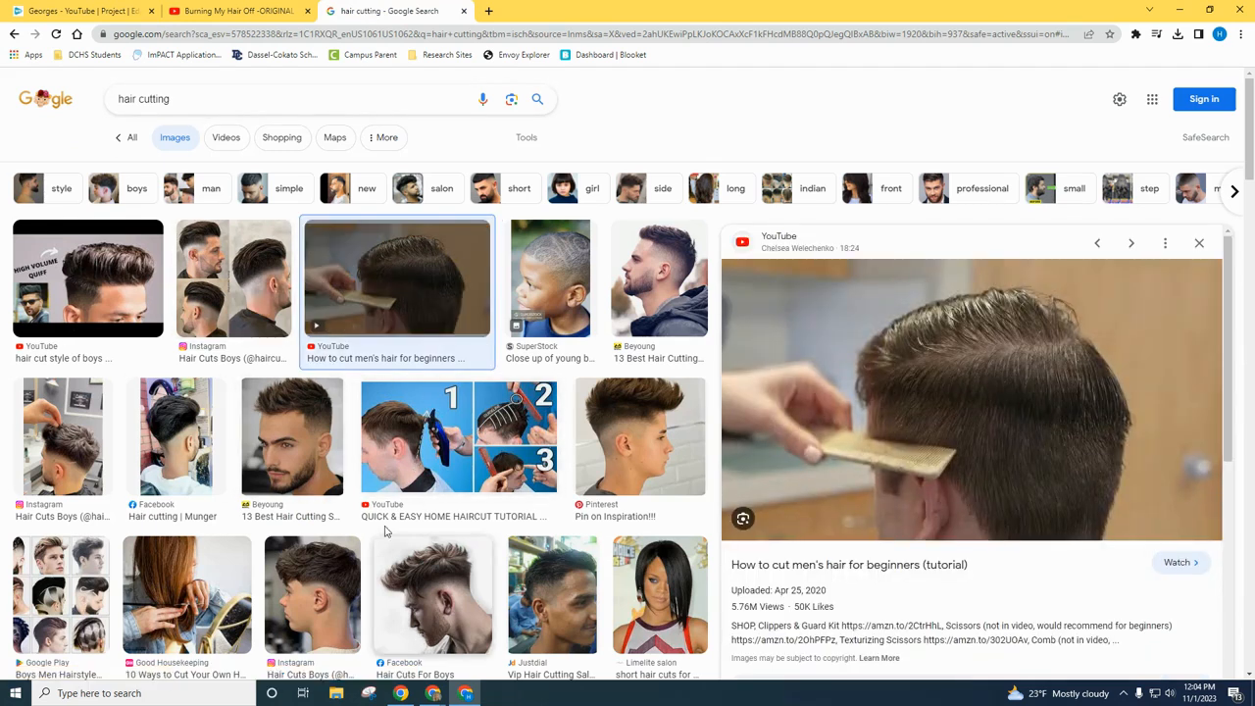
{"action": "left_click", "coordinate": [265, 440]}
{"action": "scroll", "coordinate": [1032, 366], "scroll_direction": "down", "scroll_amount": 1}
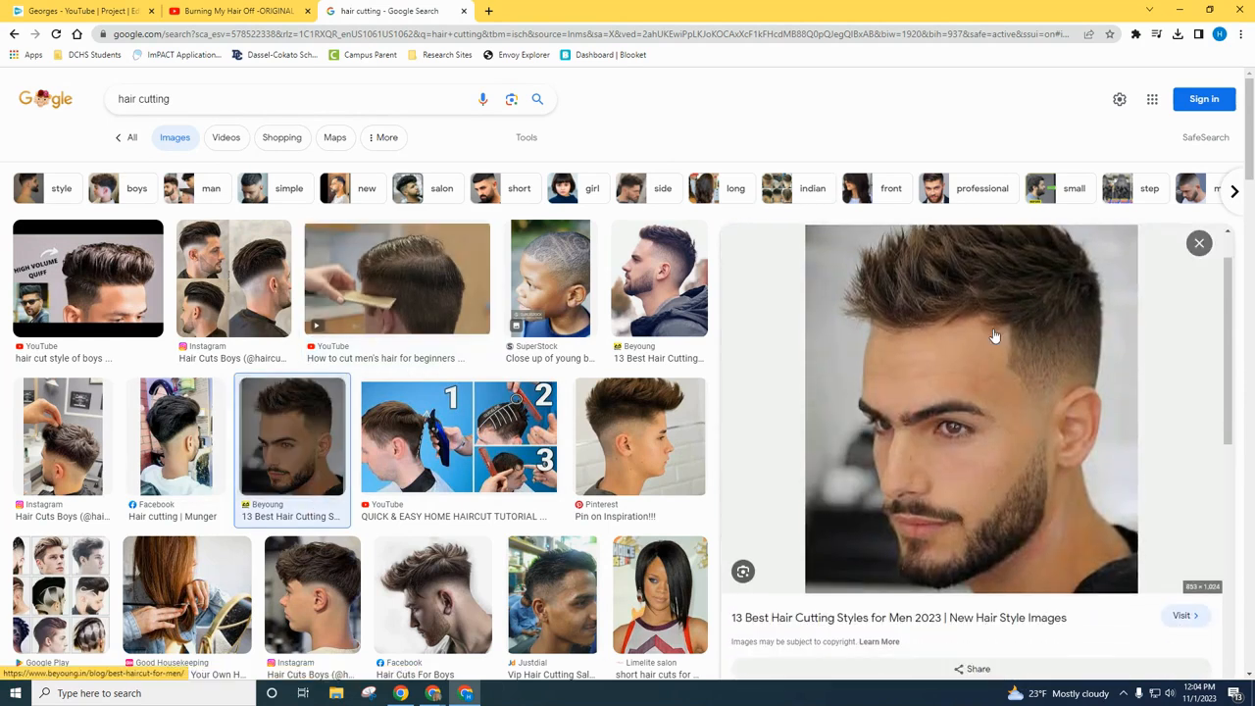
Save the previewed haircut picture to the Desktop as a JPEG named "Mens hair 2".
{"action": "right_click", "coordinate": [994, 332]}
{"action": "left_click", "coordinate": [1067, 473]}
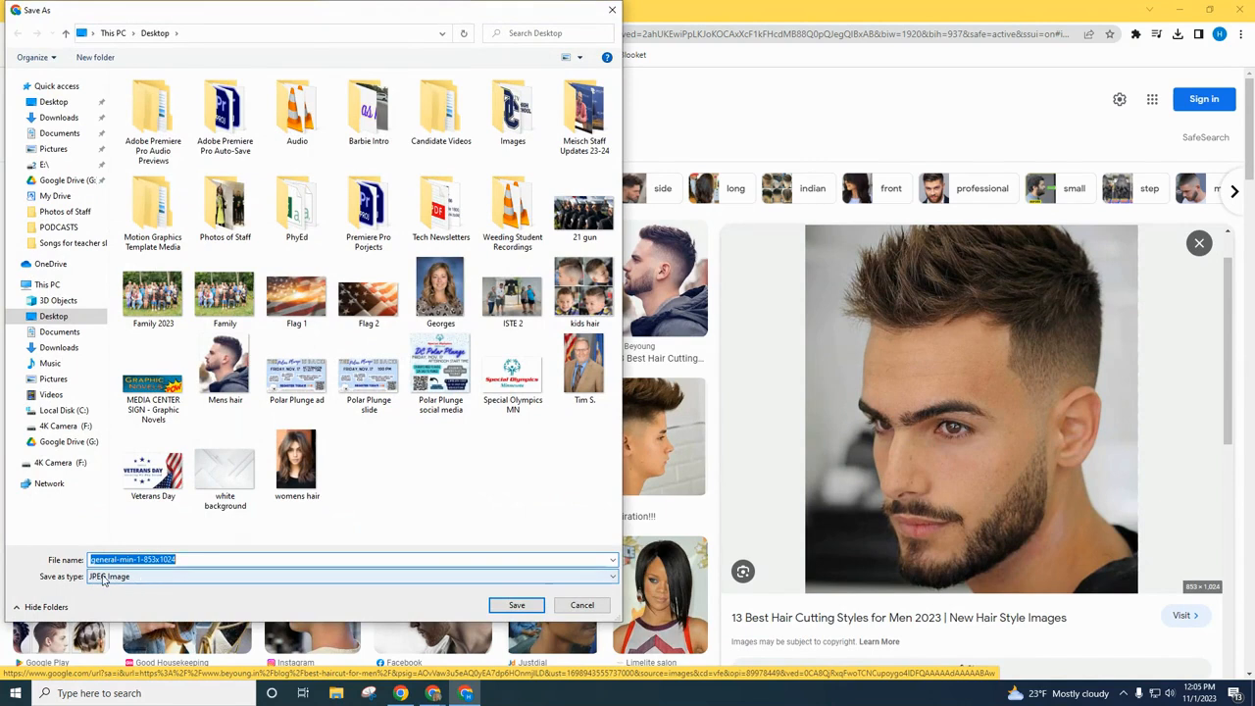
{"action": "left_click", "coordinate": [98, 581]}
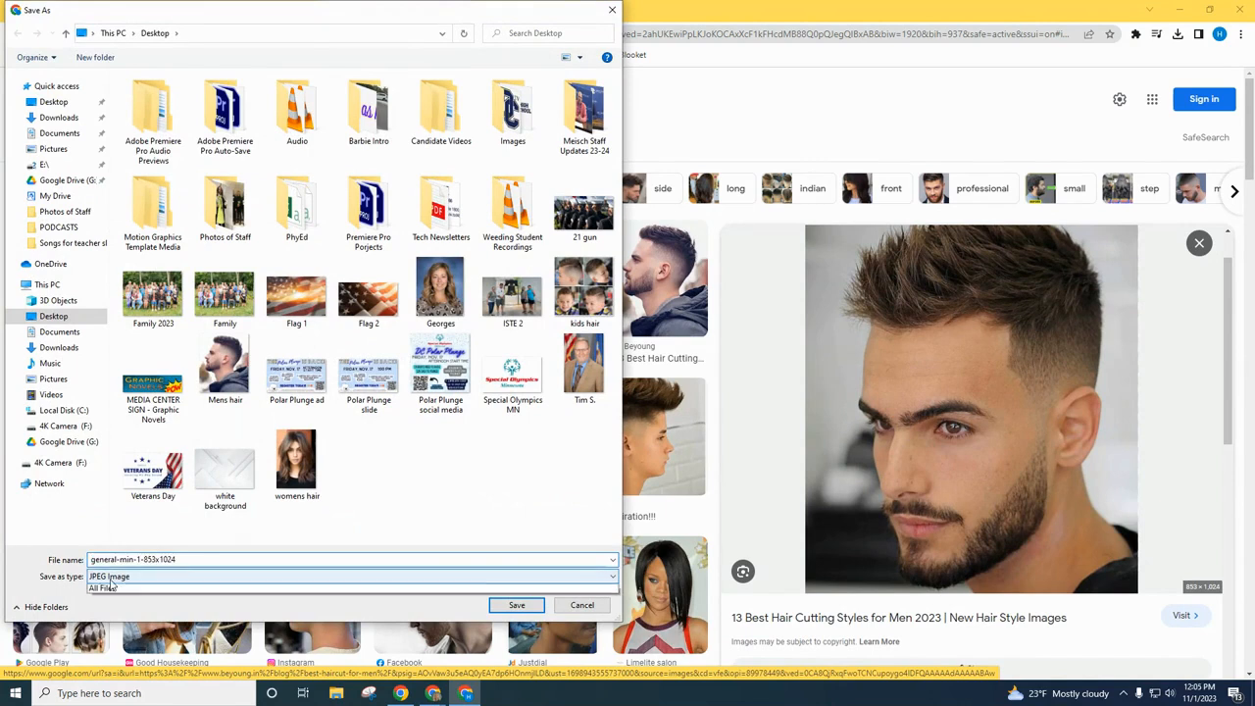
{"action": "left_click", "coordinate": [189, 574]}
{"action": "double_click", "coordinate": [221, 560]}
{"action": "double_click", "coordinate": [221, 560]}
{"action": "key", "text": "BackSpace"}
{"action": "type", "text": "Men"}
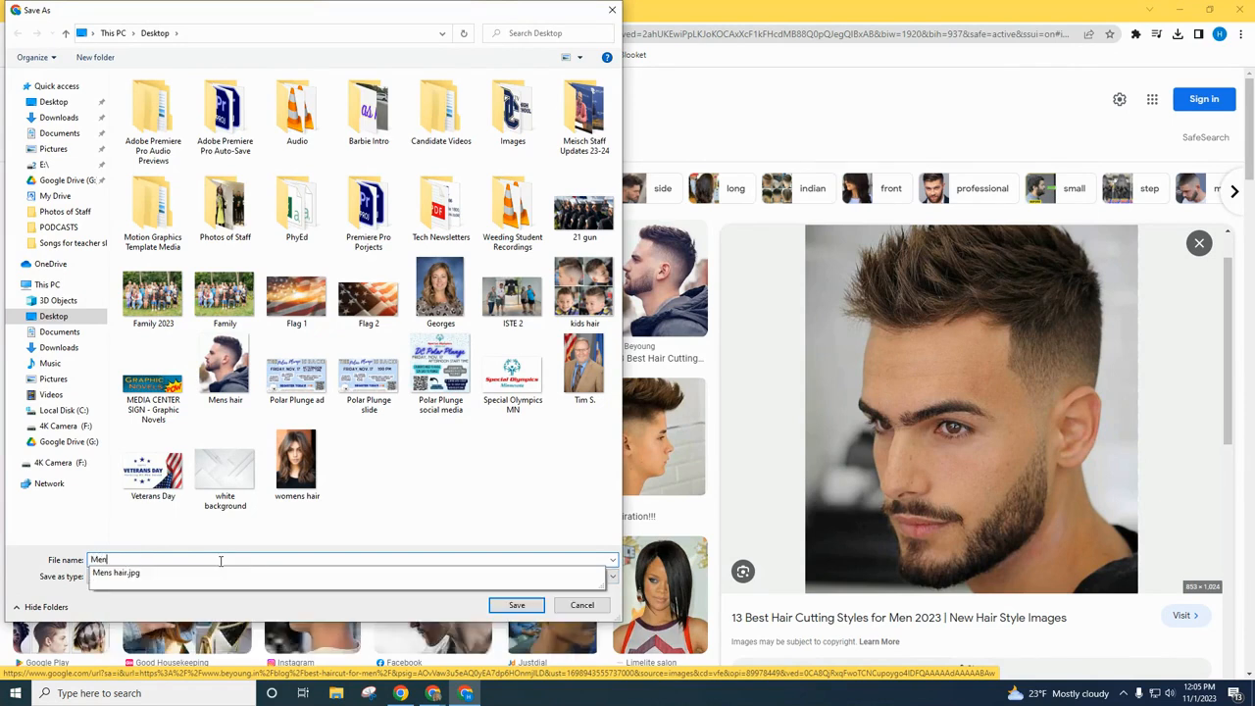
{"action": "type", "text": "s hair"}
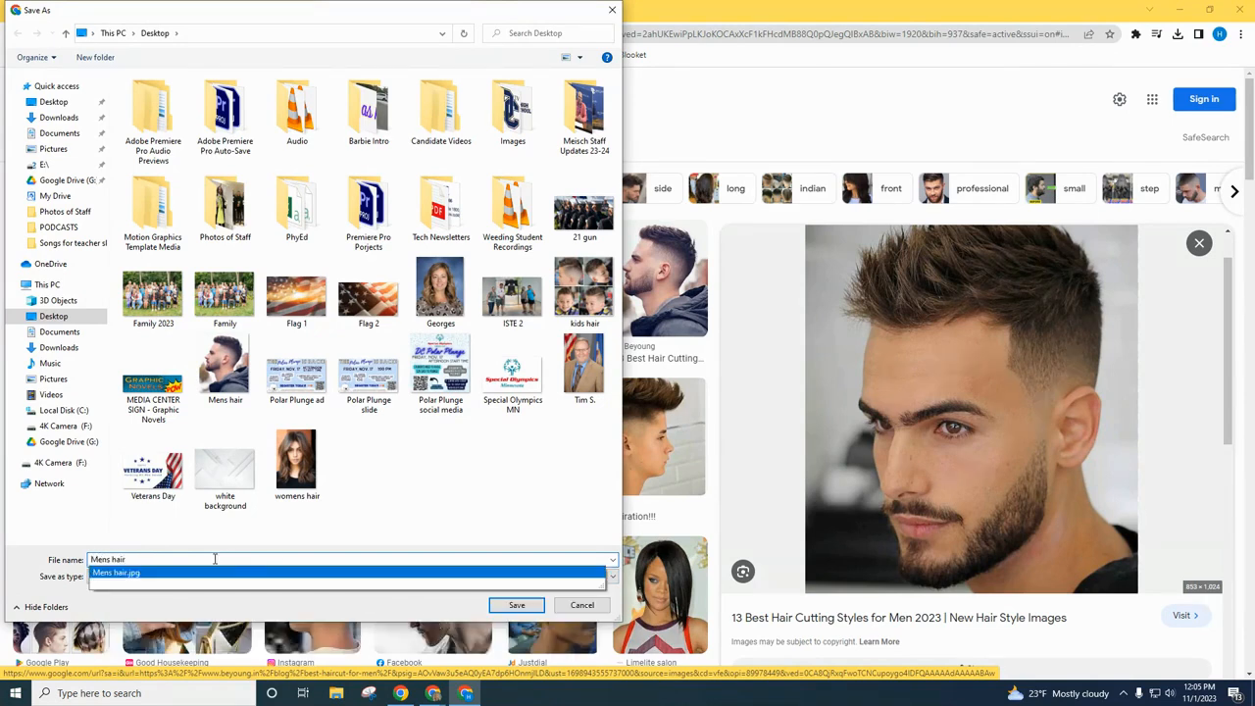
{"action": "type", "text": " 2"}
{"action": "key", "text": "Return"}
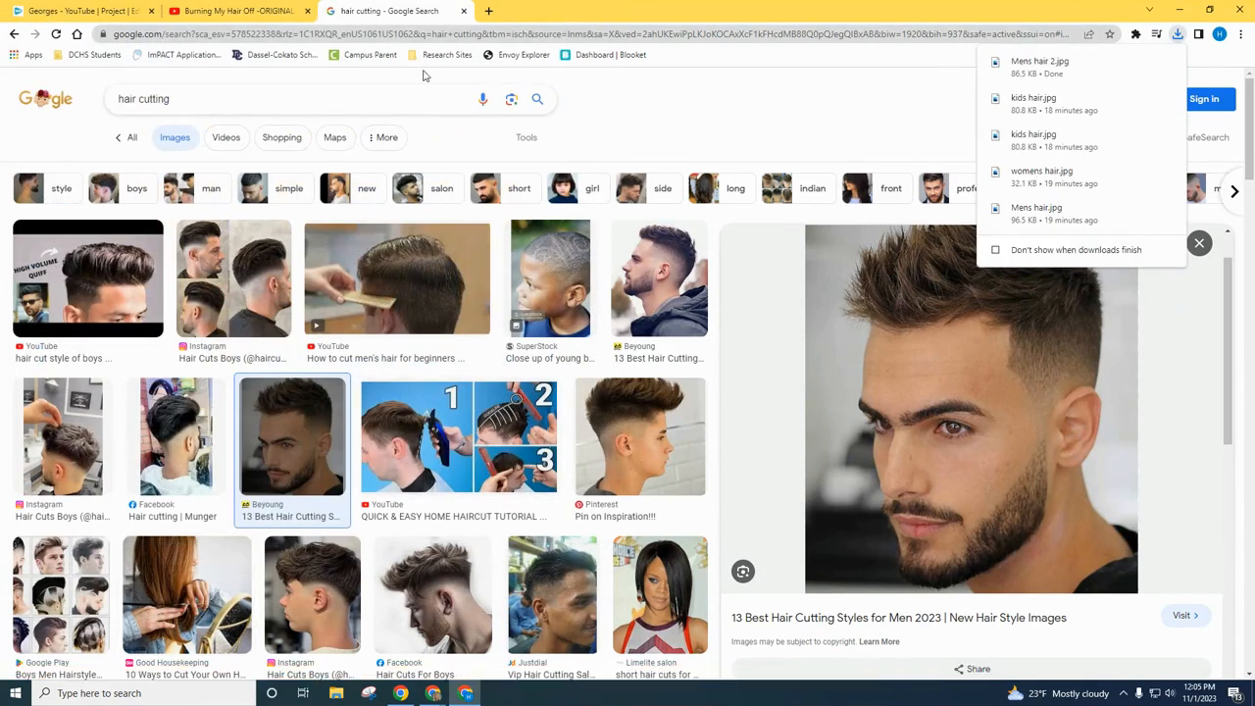
Switch back to the WeVideo project and import the kids hair, Mens hair 2, Mens hair and womens hair images together.
{"action": "left_click", "coordinate": [49, 10]}
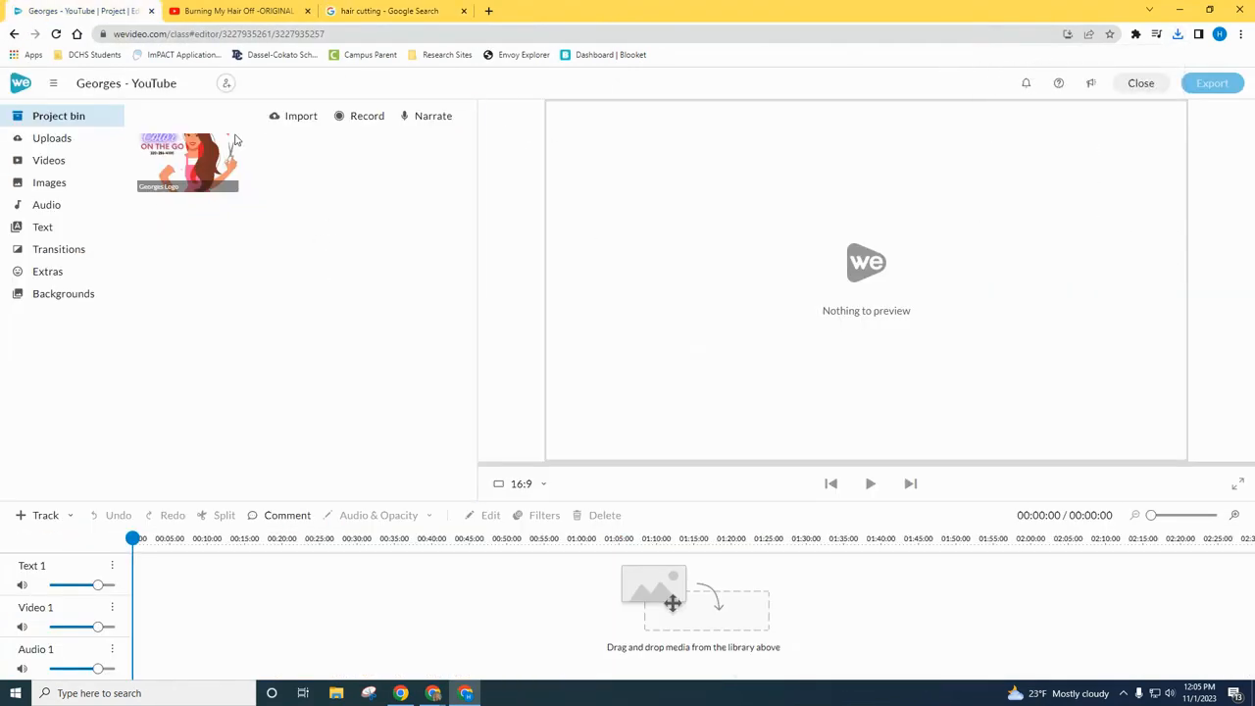
{"action": "left_click", "coordinate": [296, 118]}
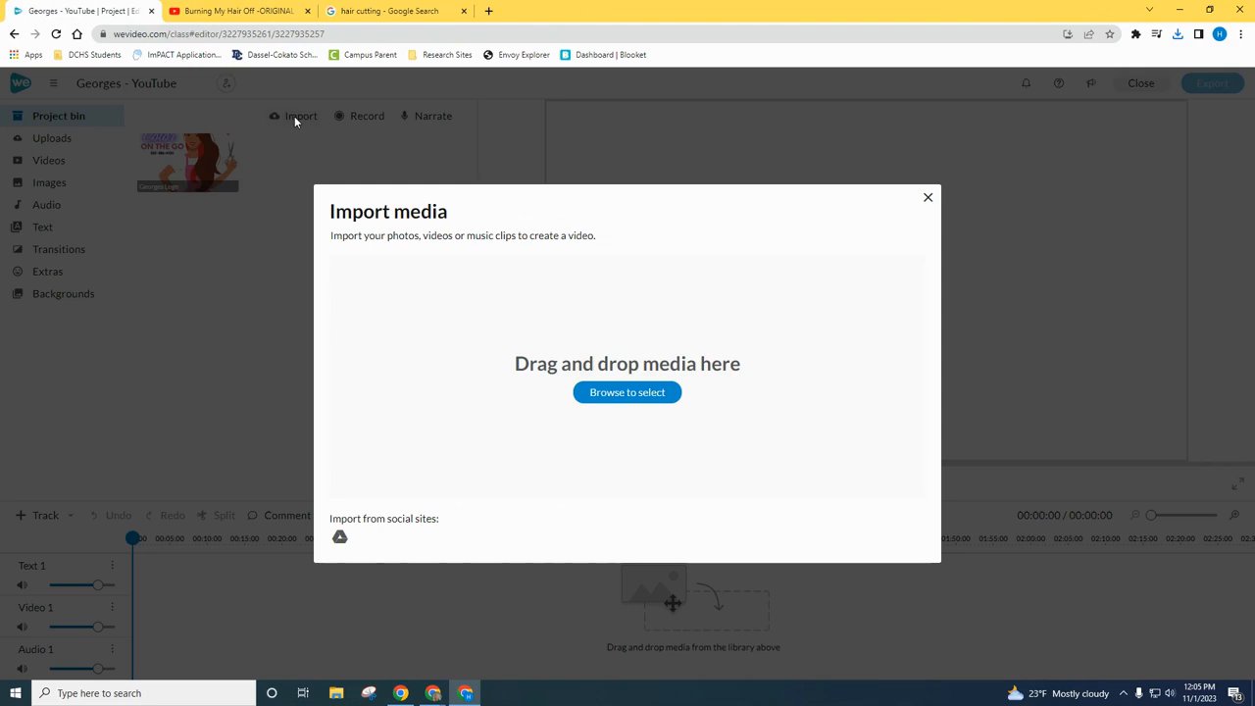
{"action": "left_click", "coordinate": [626, 392]}
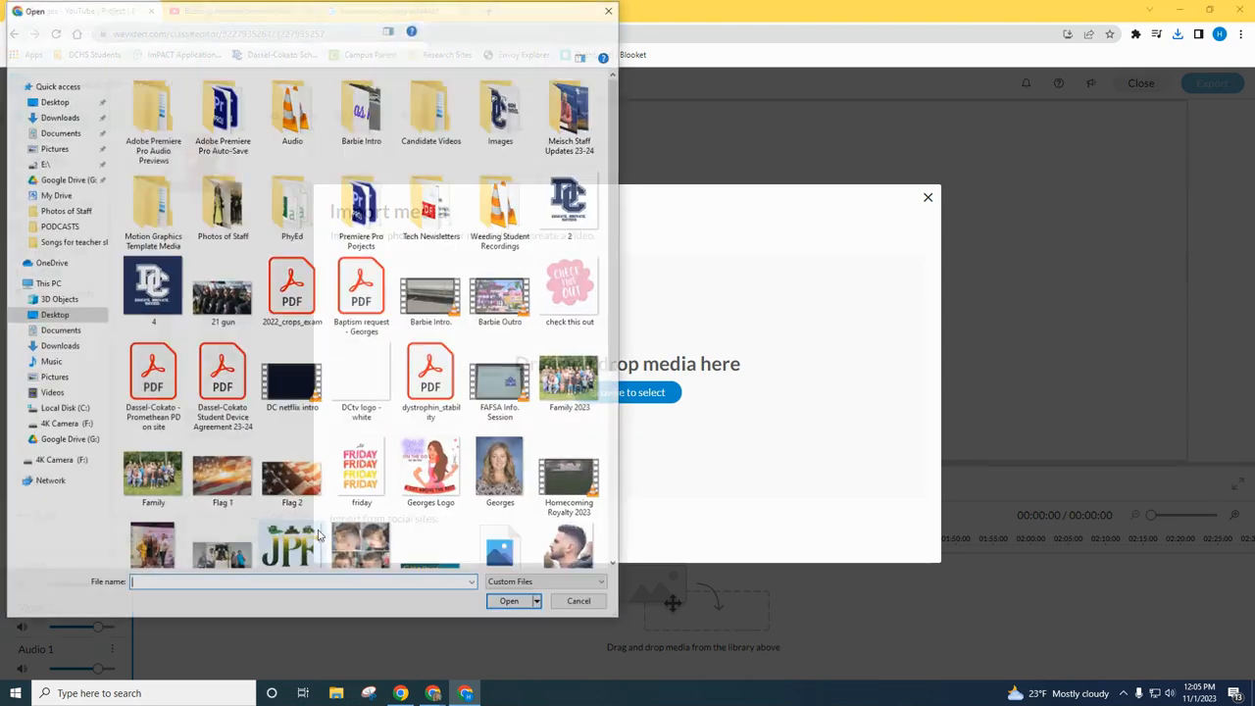
{"action": "left_click_drag", "start_coordinate": [619, 307], "coordinate": [619, 466]}
{"action": "left_click", "coordinate": [363, 287]}
{"action": "left_click", "coordinate": [488, 291], "text": "ctrl"}
{"action": "left_click", "coordinate": [573, 285], "text": "ctrl"}
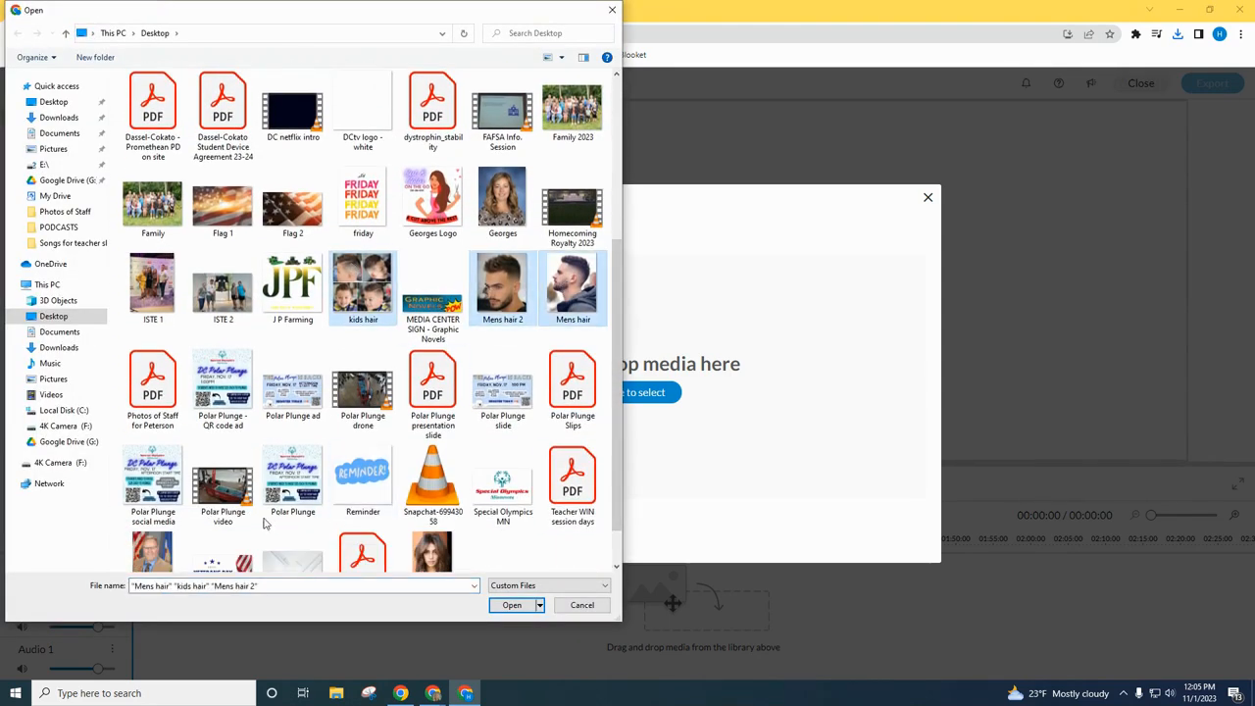
{"action": "left_click", "coordinate": [437, 554], "text": "ctrl"}
{"action": "left_click", "coordinate": [512, 605]}
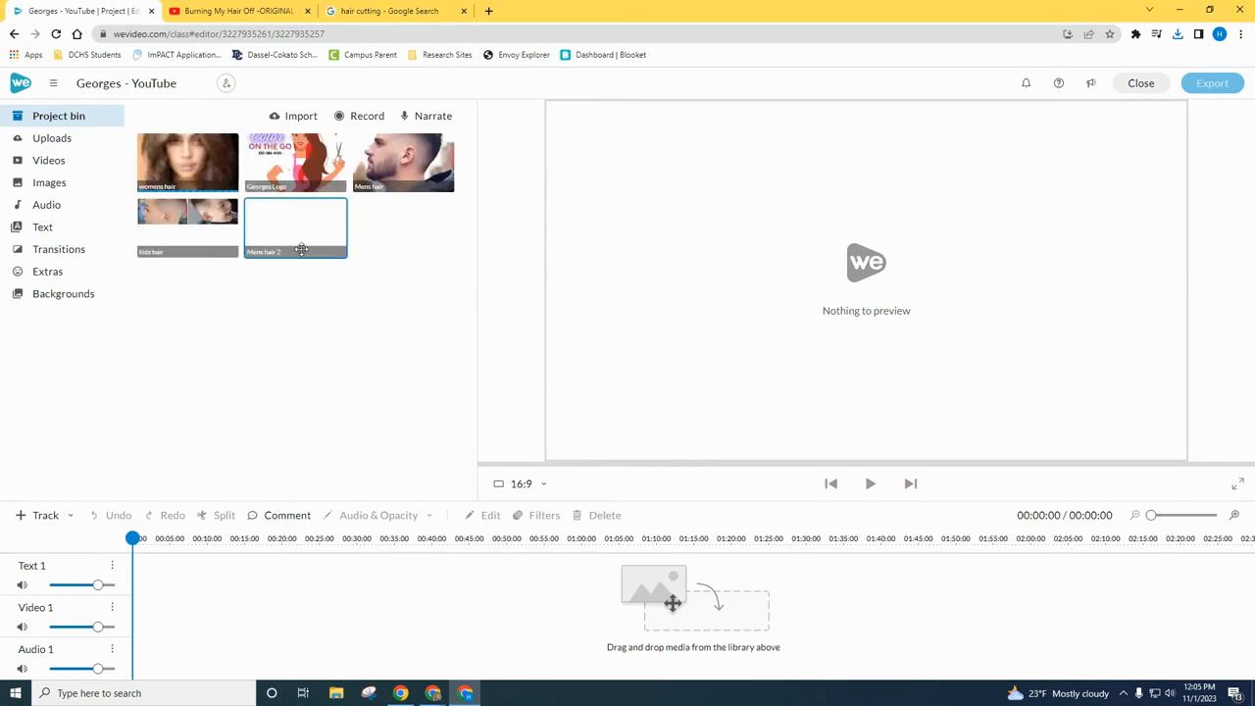
Place the logo image at the start of the Video 1 track, followed by the Mens hair and kids hair images.
{"action": "left_click", "coordinate": [166, 165]}
{"action": "left_click_drag", "start_coordinate": [167, 165], "coordinate": [164, 608]}
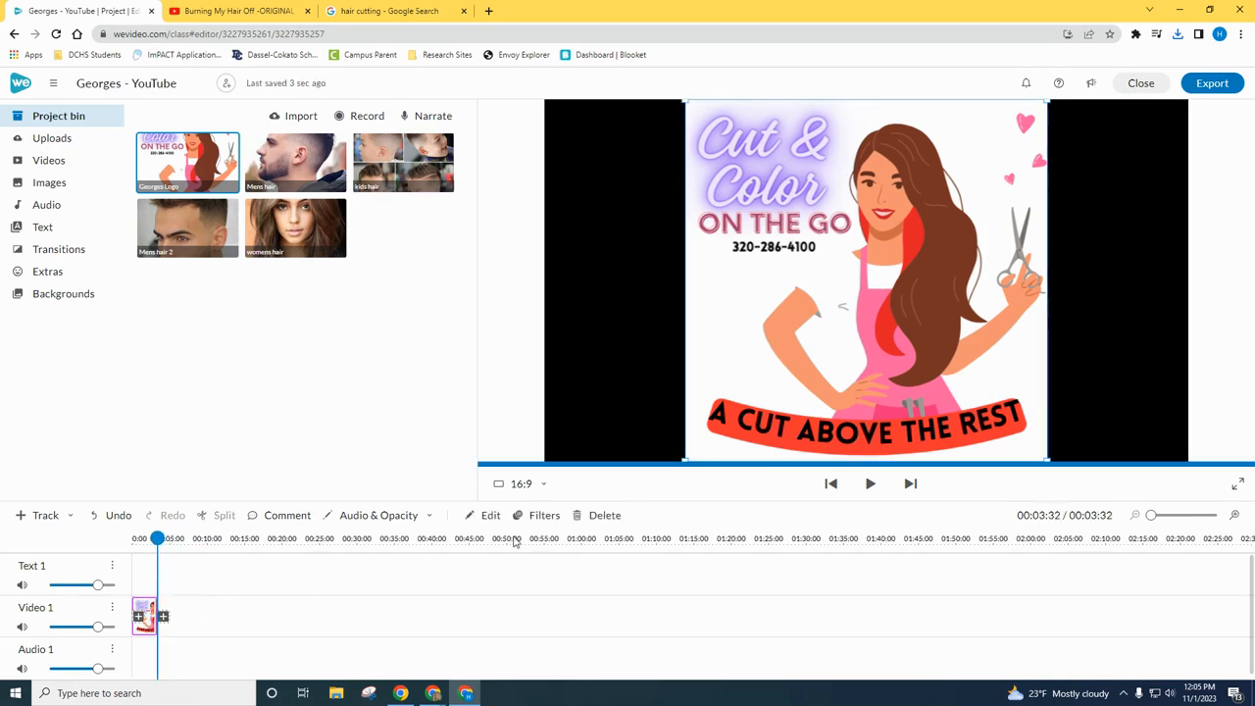
{"action": "double_click", "coordinate": [297, 167]}
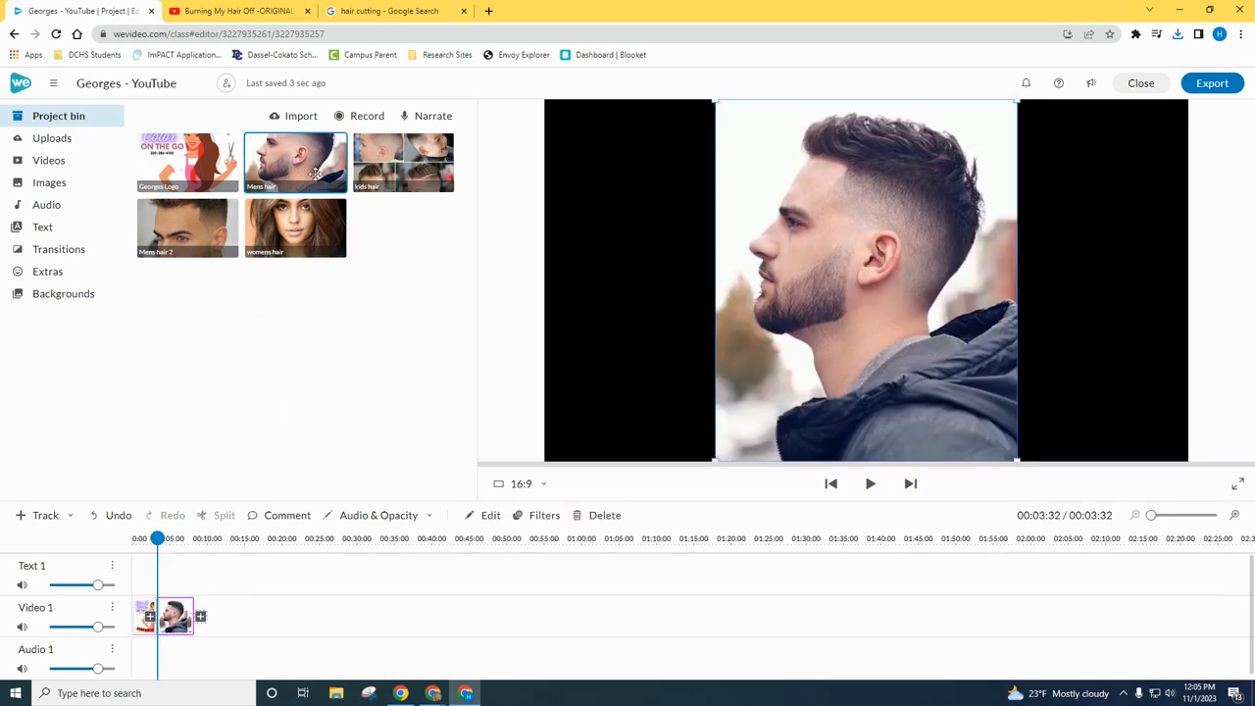
{"action": "double_click", "coordinate": [402, 162]}
Insert the womens hair image after the Mens hair clip and replace the kids hair clip with a fresh one at the end.
{"action": "left_click_drag", "start_coordinate": [294, 235], "coordinate": [214, 615]}
{"action": "left_click_drag", "start_coordinate": [316, 615], "coordinate": [260, 618]}
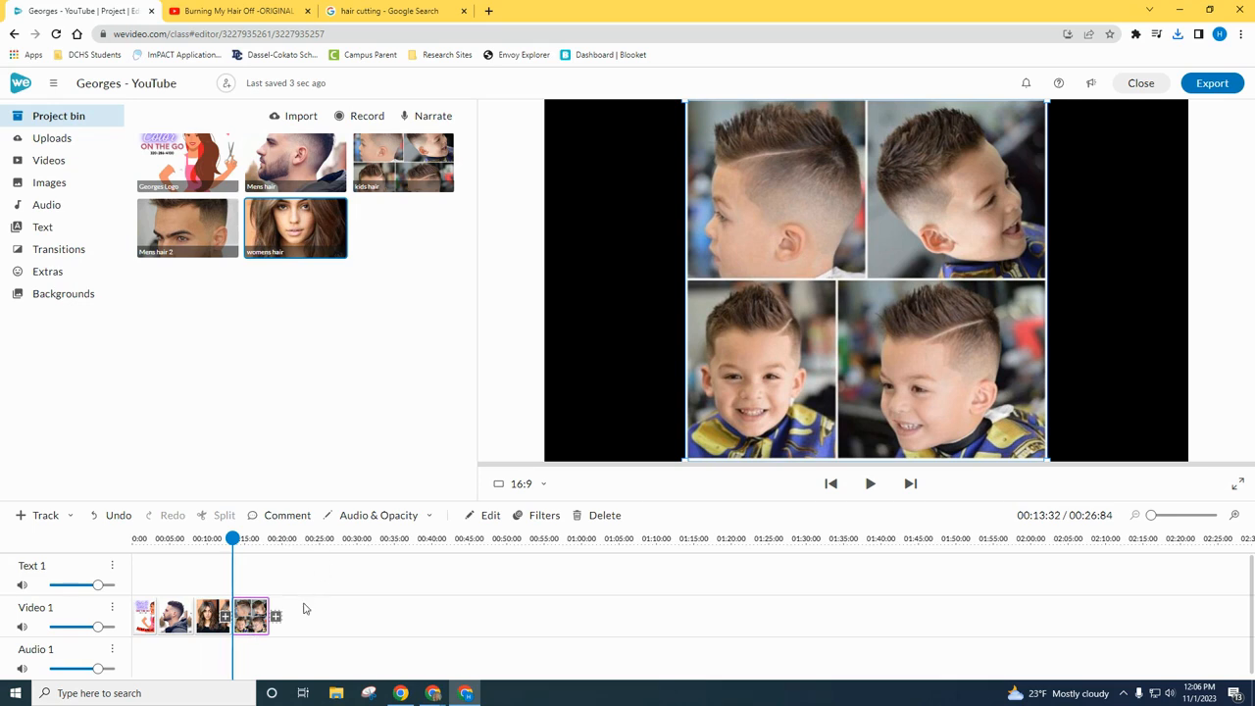
{"action": "key", "text": "Delete"}
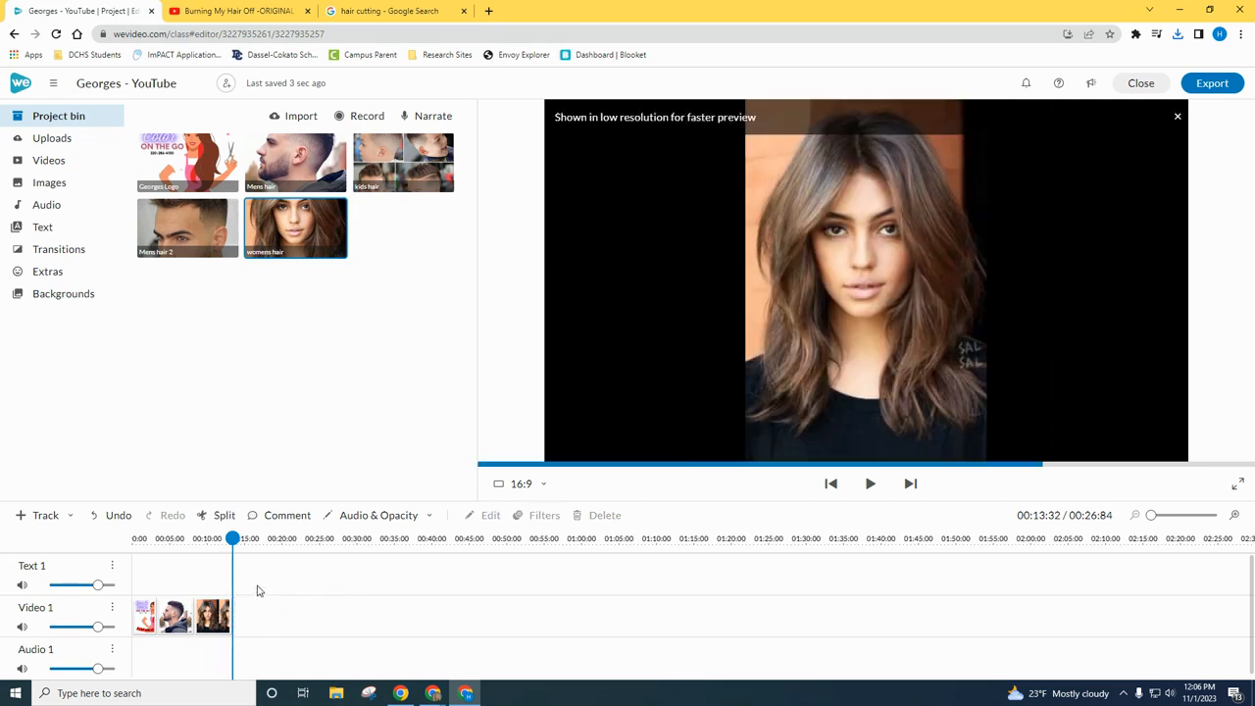
{"action": "left_click_drag", "start_coordinate": [392, 162], "coordinate": [253, 616]}
Shorten the Mens hair, womens hair and kids hair clips on the Video 1 track to about 3 seconds each.
{"action": "left_click", "coordinate": [177, 616]}
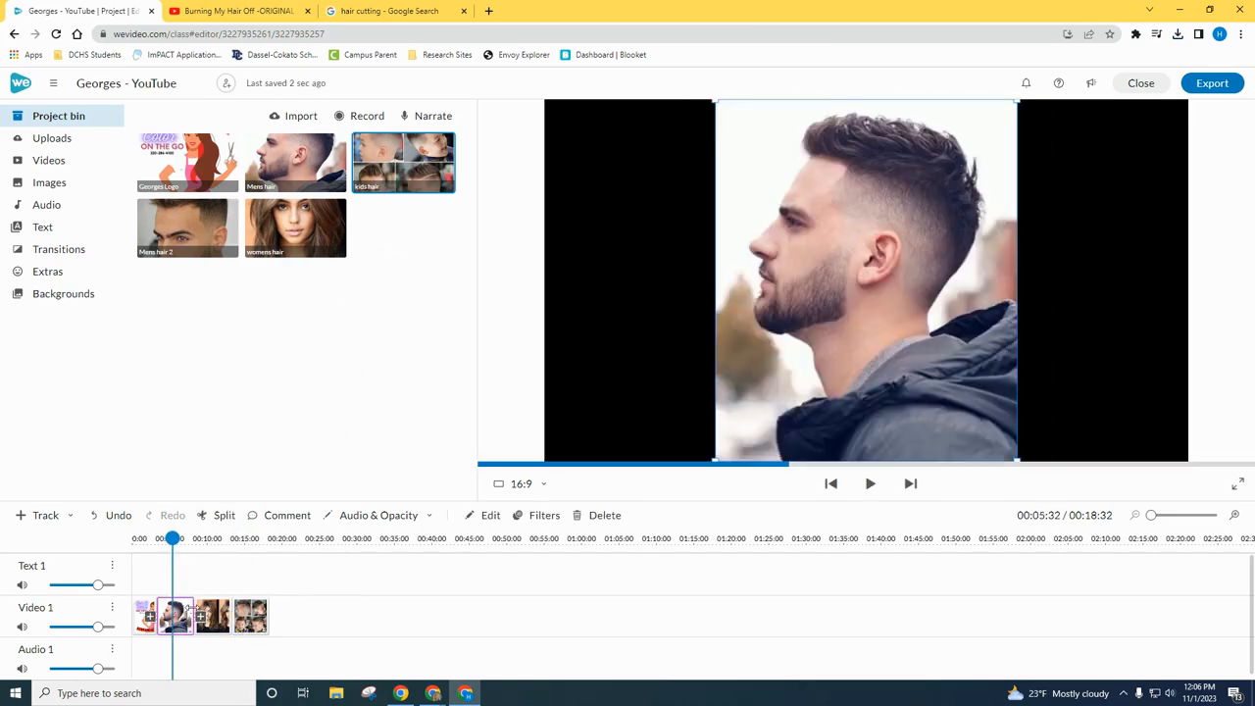
{"action": "left_click", "coordinate": [224, 615]}
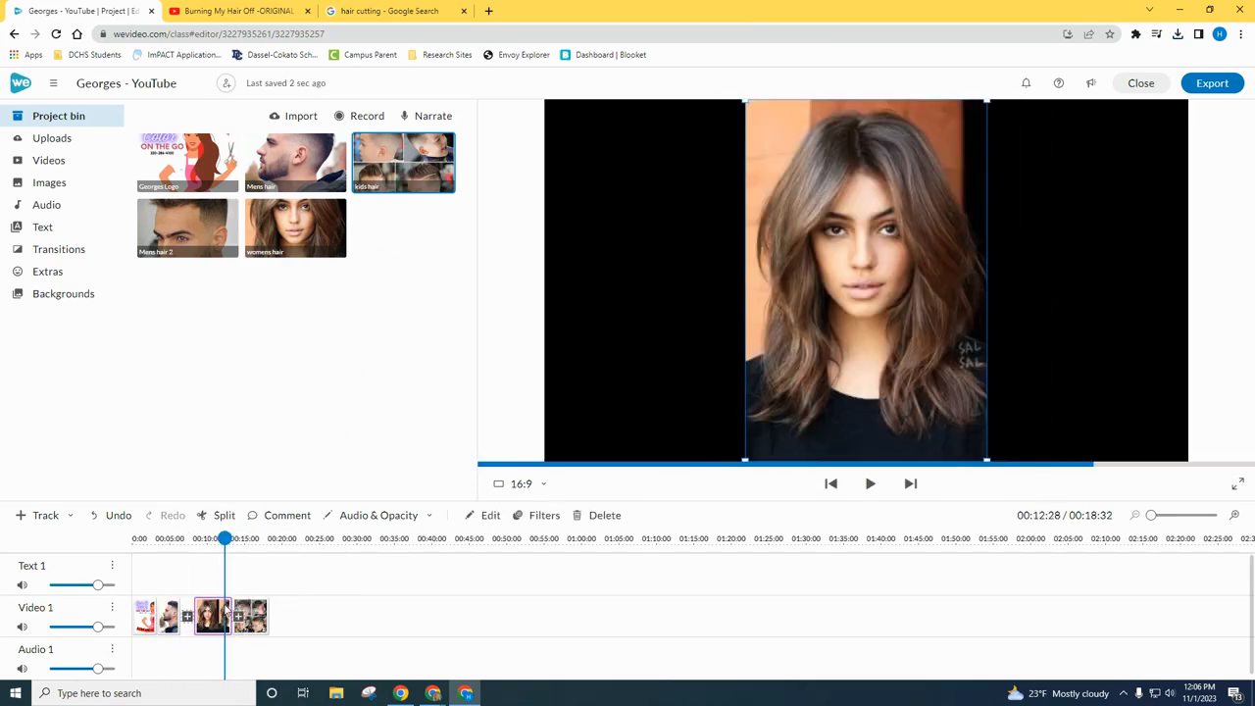
{"action": "left_click_drag", "start_coordinate": [235, 608], "coordinate": [218, 589]}
{"action": "left_click", "coordinate": [249, 590]}
{"action": "left_click", "coordinate": [248, 615]}
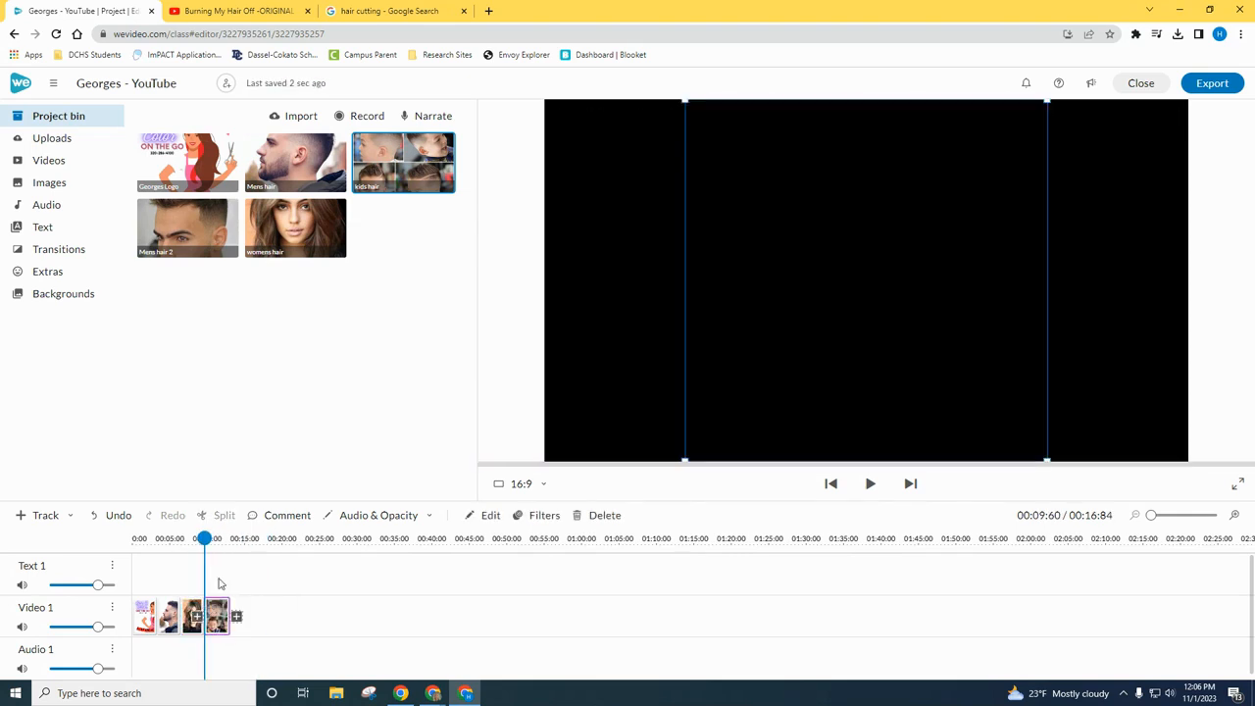
Play a short preview of the timeline from near the end of the logo clip.
{"action": "left_click", "coordinate": [169, 561]}
{"action": "left_click_drag", "start_coordinate": [168, 546], "coordinate": [153, 546]}
{"action": "left_click", "coordinate": [864, 487]}
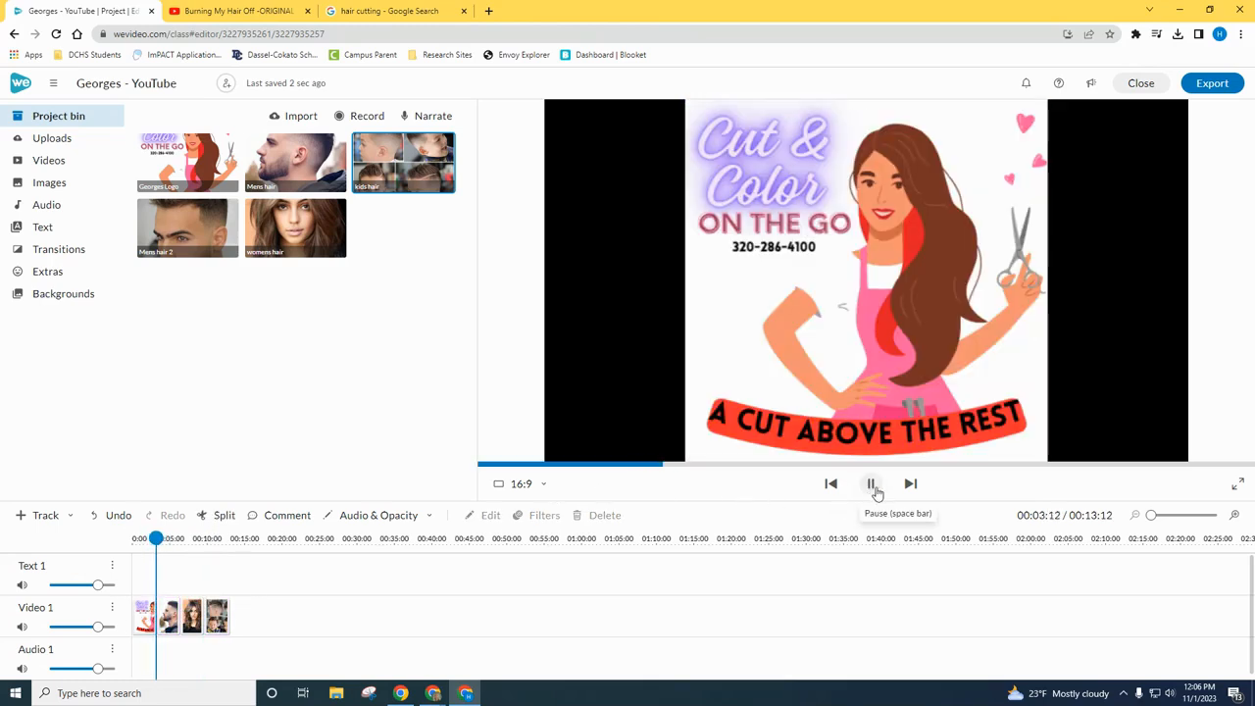
{"action": "left_click", "coordinate": [872, 485]}
Animate the Mens hair clip to zoom out from a start scale of 2.63 at position -302, -14, and preview it.
{"action": "left_click", "coordinate": [170, 618]}
{"action": "double_click", "coordinate": [170, 618]}
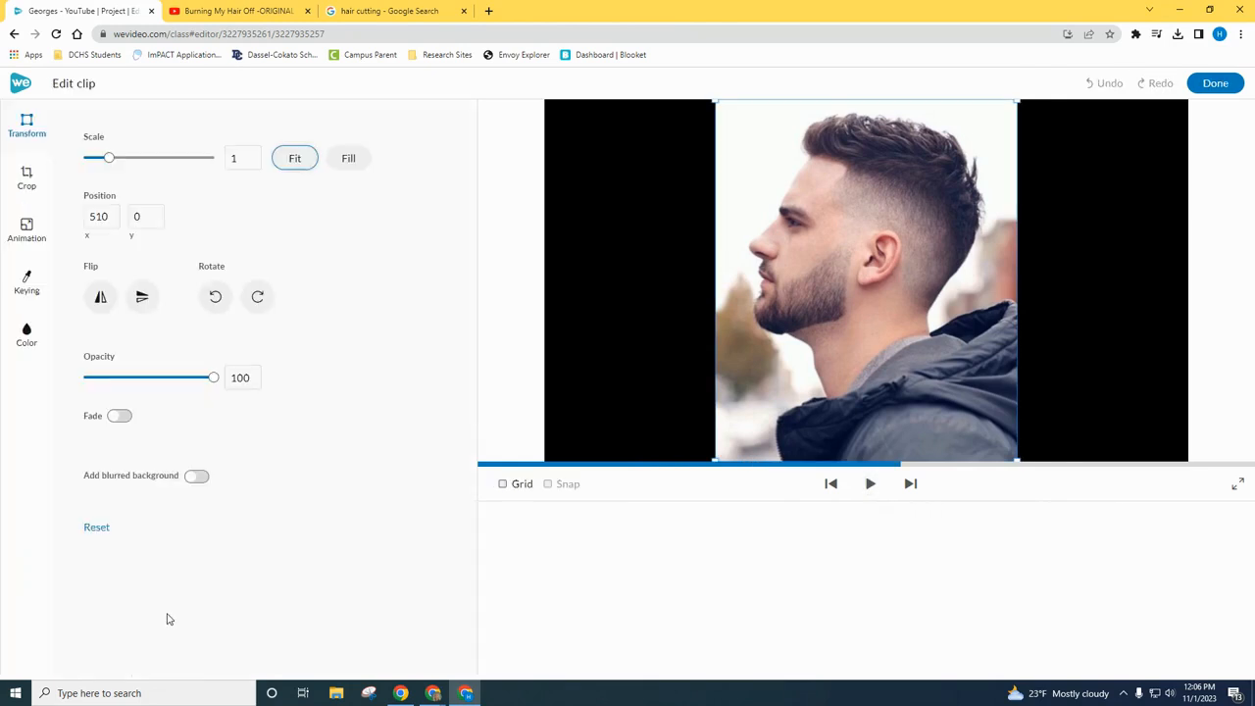
{"action": "left_click", "coordinate": [27, 227]}
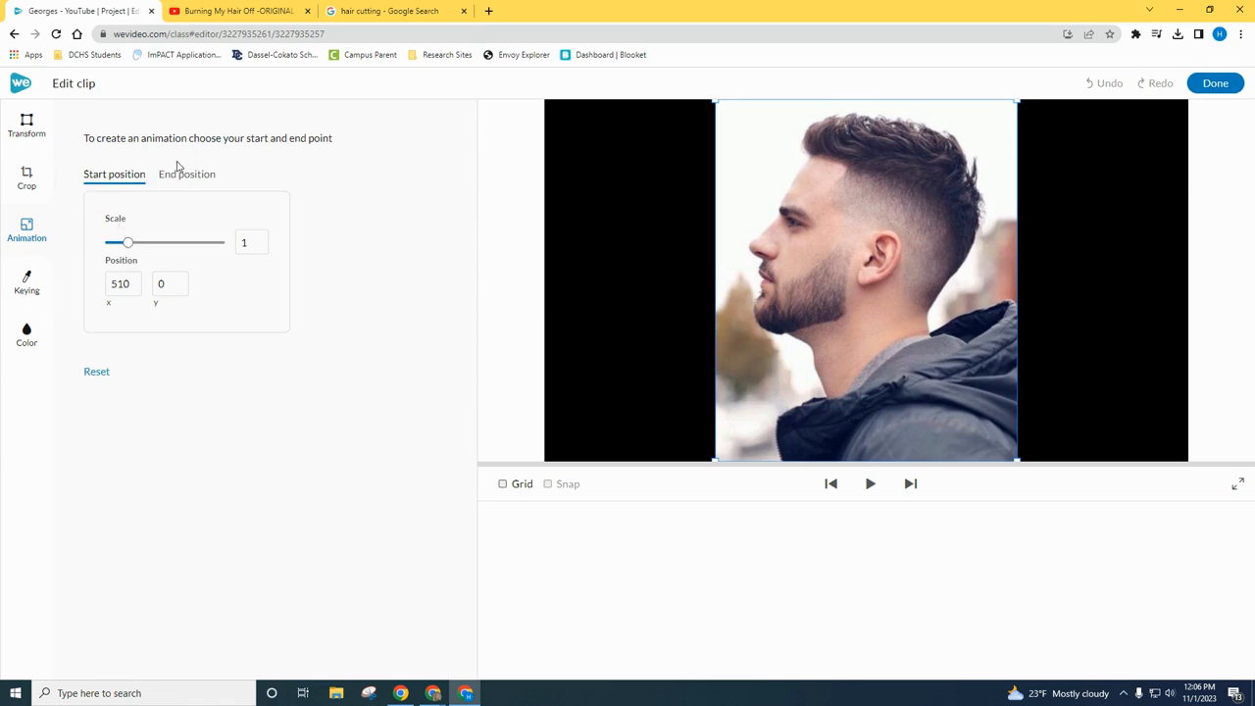
{"action": "left_click_drag", "start_coordinate": [127, 242], "coordinate": [168, 242]}
{"action": "left_click_drag", "start_coordinate": [886, 171], "coordinate": [896, 337]}
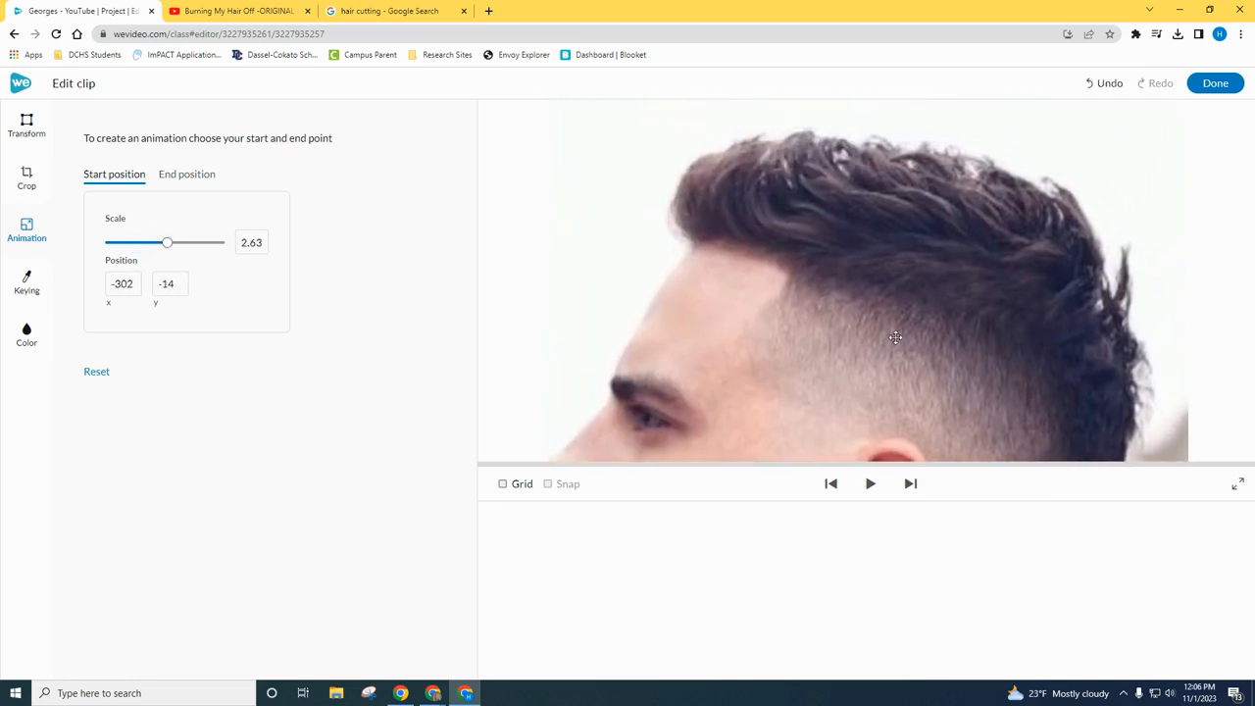
{"action": "left_click", "coordinate": [169, 174]}
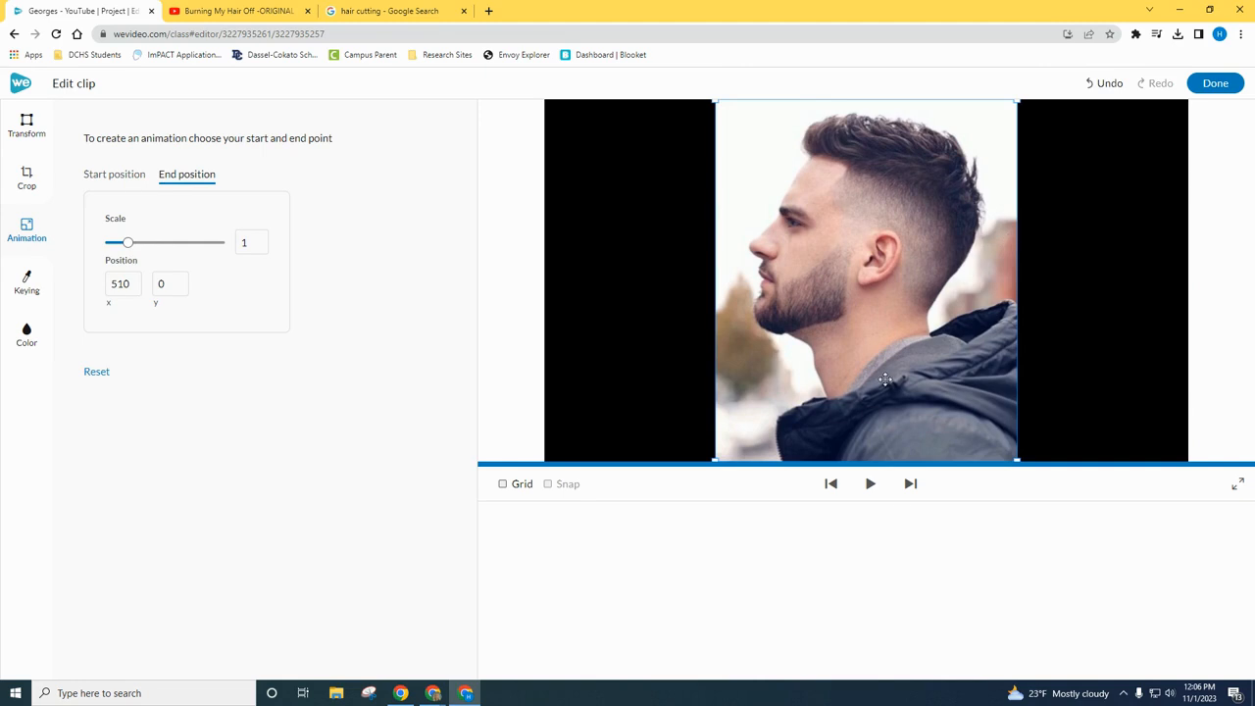
{"action": "left_click", "coordinate": [870, 485]}
{"action": "left_click", "coordinate": [1213, 84]}
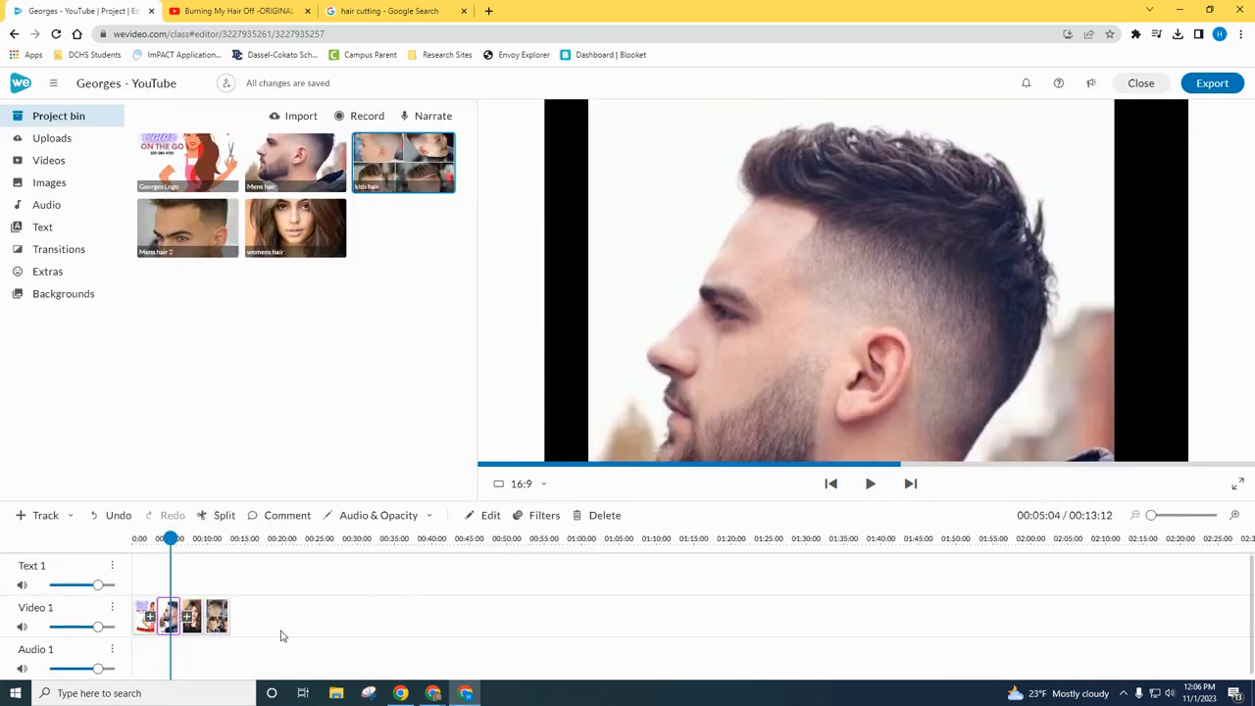
Animate the womens hair clip to zoom in to an end scale of 2.09 at position 352, -366, and preview it.
{"action": "left_click", "coordinate": [190, 633]}
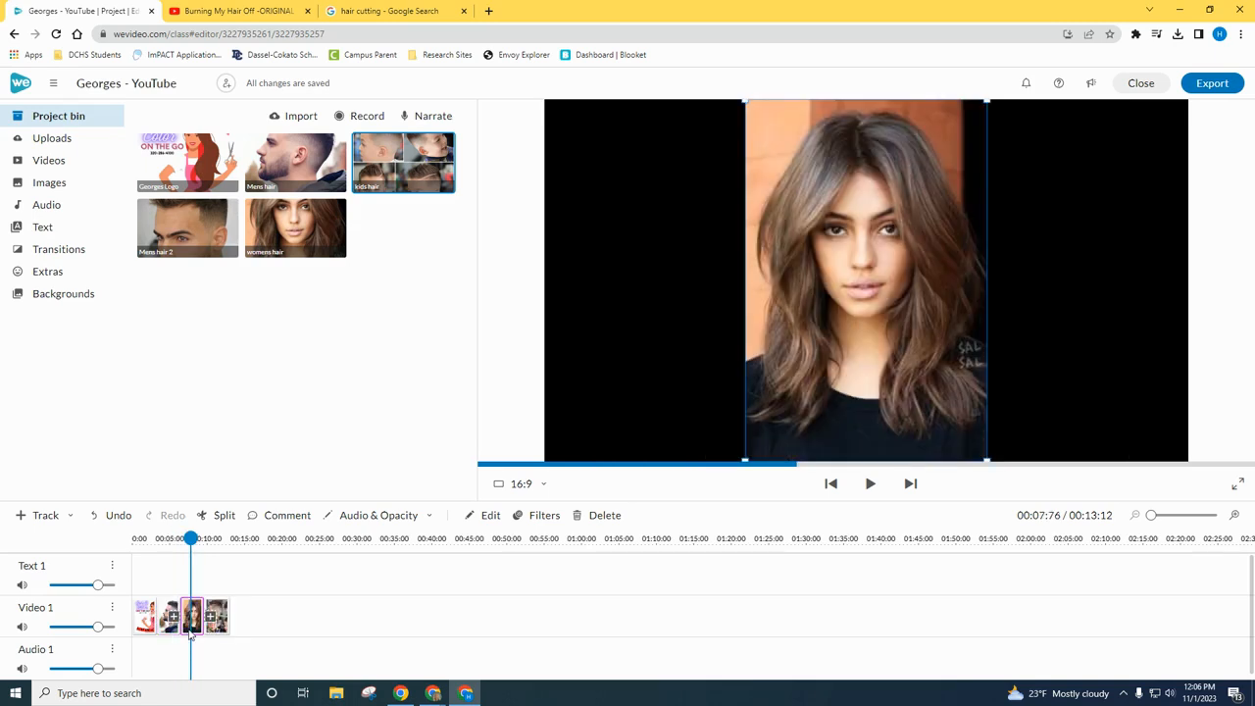
{"action": "double_click", "coordinate": [190, 633]}
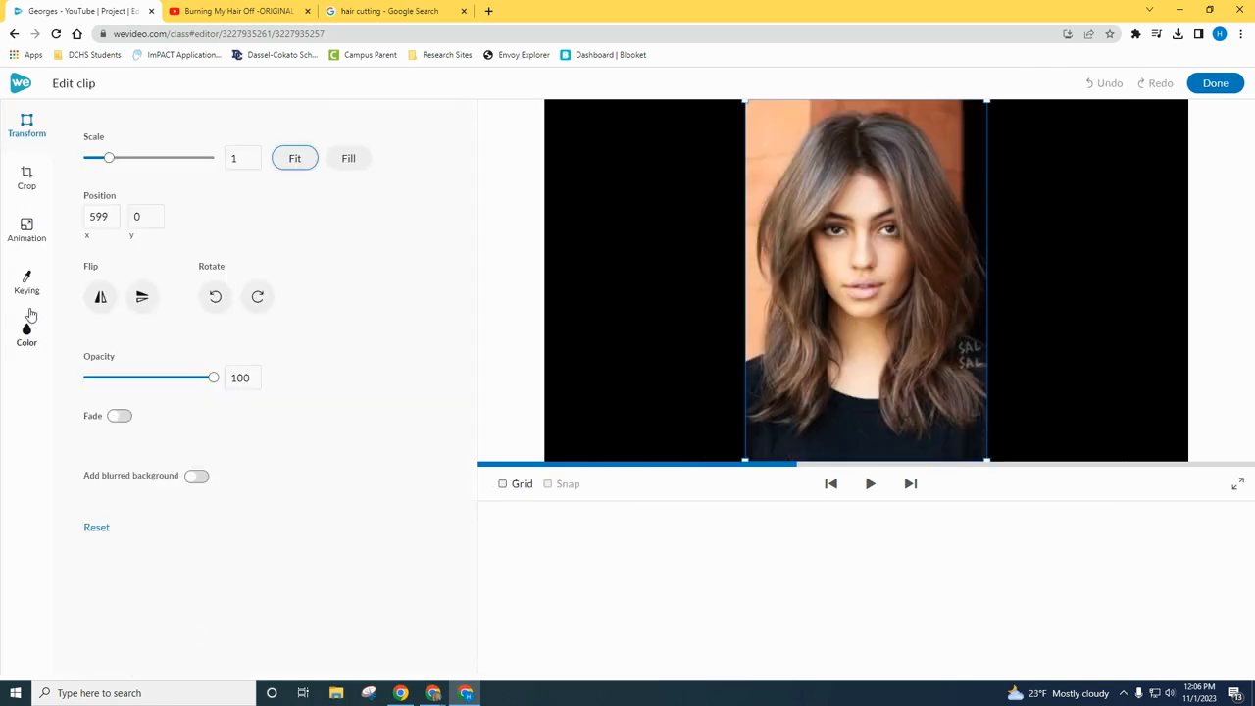
{"action": "left_click", "coordinate": [27, 236]}
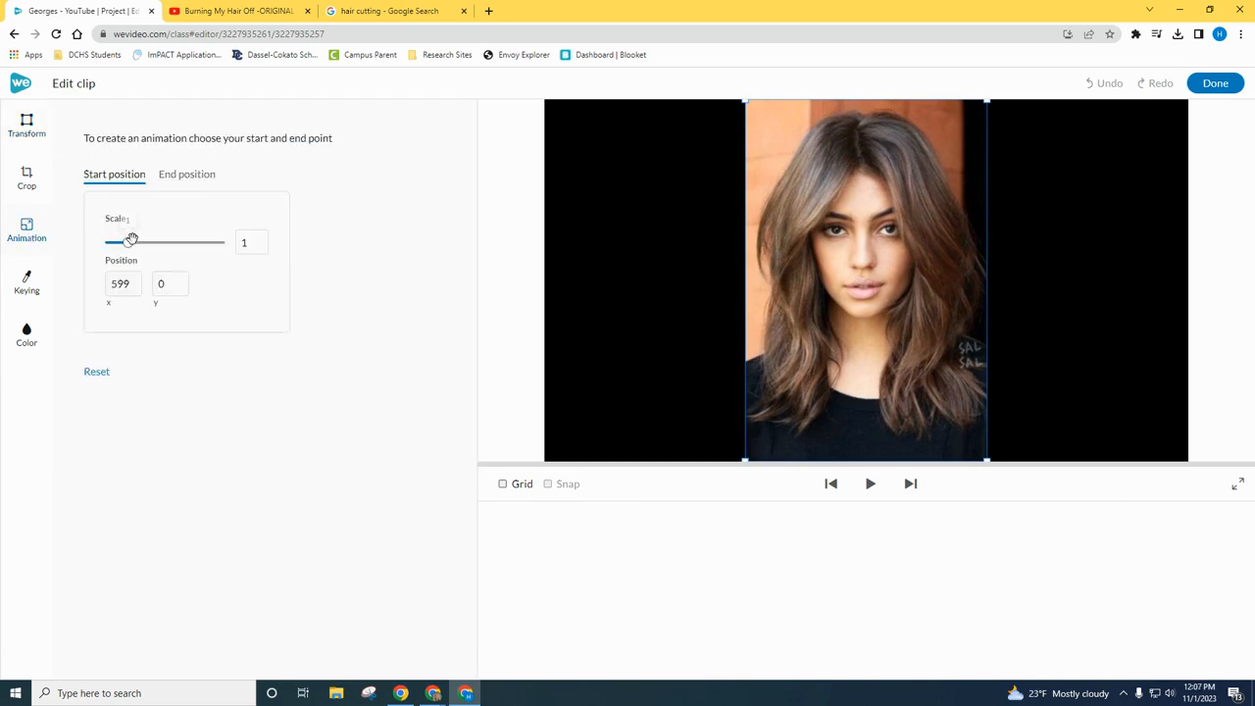
{"action": "left_click", "coordinate": [186, 187]}
{"action": "left_click", "coordinate": [141, 186]}
{"action": "left_click", "coordinate": [175, 185]}
{"action": "left_click_drag", "start_coordinate": [131, 241], "coordinate": [154, 243]}
{"action": "left_click_drag", "start_coordinate": [603, 210], "coordinate": [881, 249]}
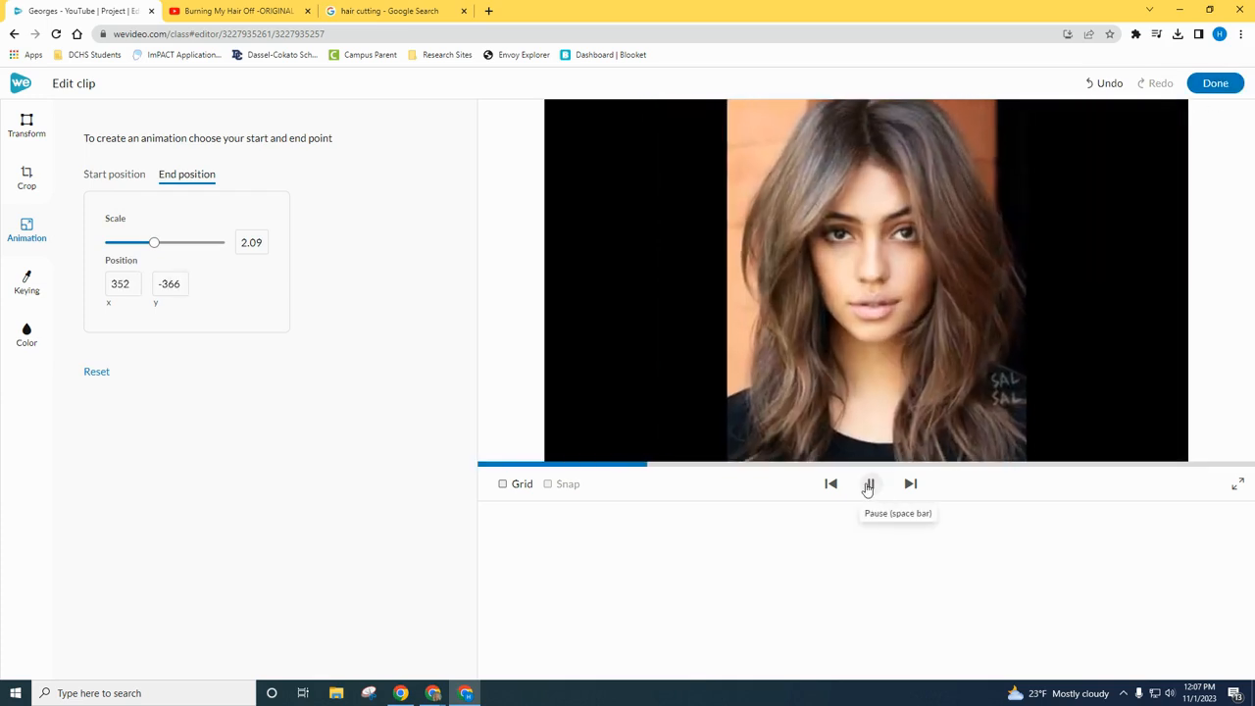
{"action": "left_click", "coordinate": [1216, 84]}
Add a Cross fade transition at each junction between the logo, Mens hair, womens hair and kids hair clips.
{"action": "left_click_drag", "start_coordinate": [188, 537], "coordinate": [148, 537]}
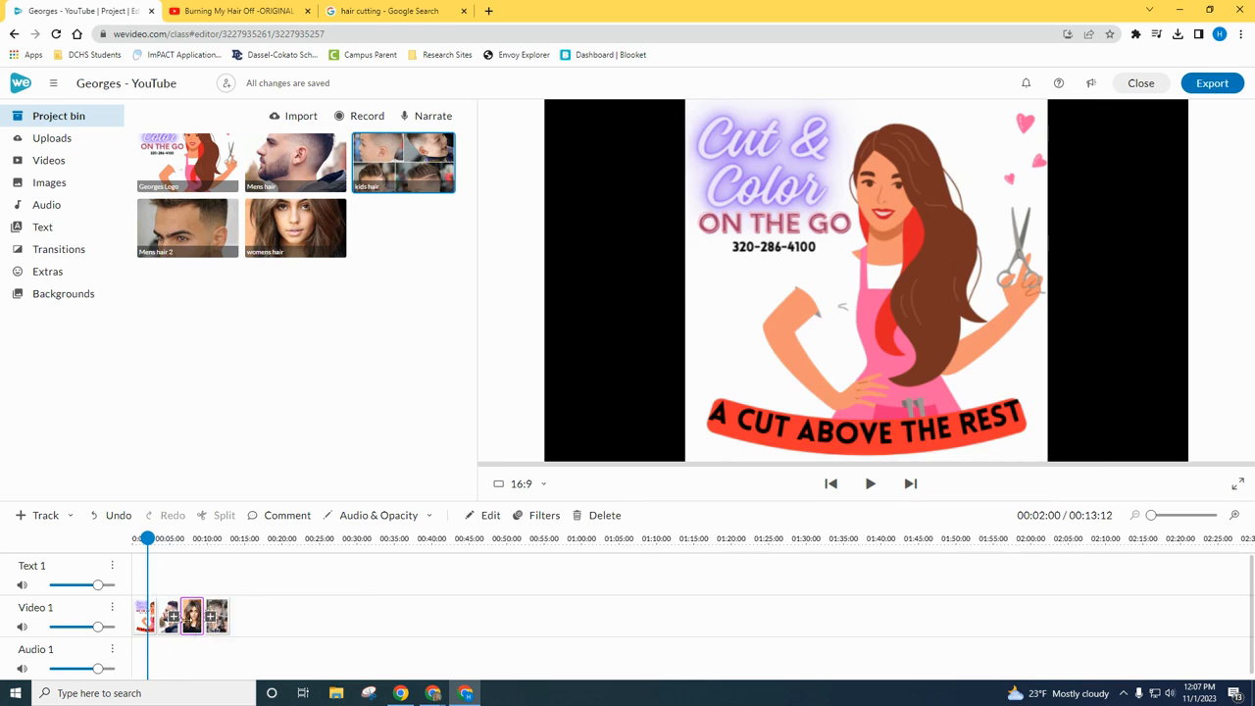
{"action": "left_click", "coordinate": [218, 632]}
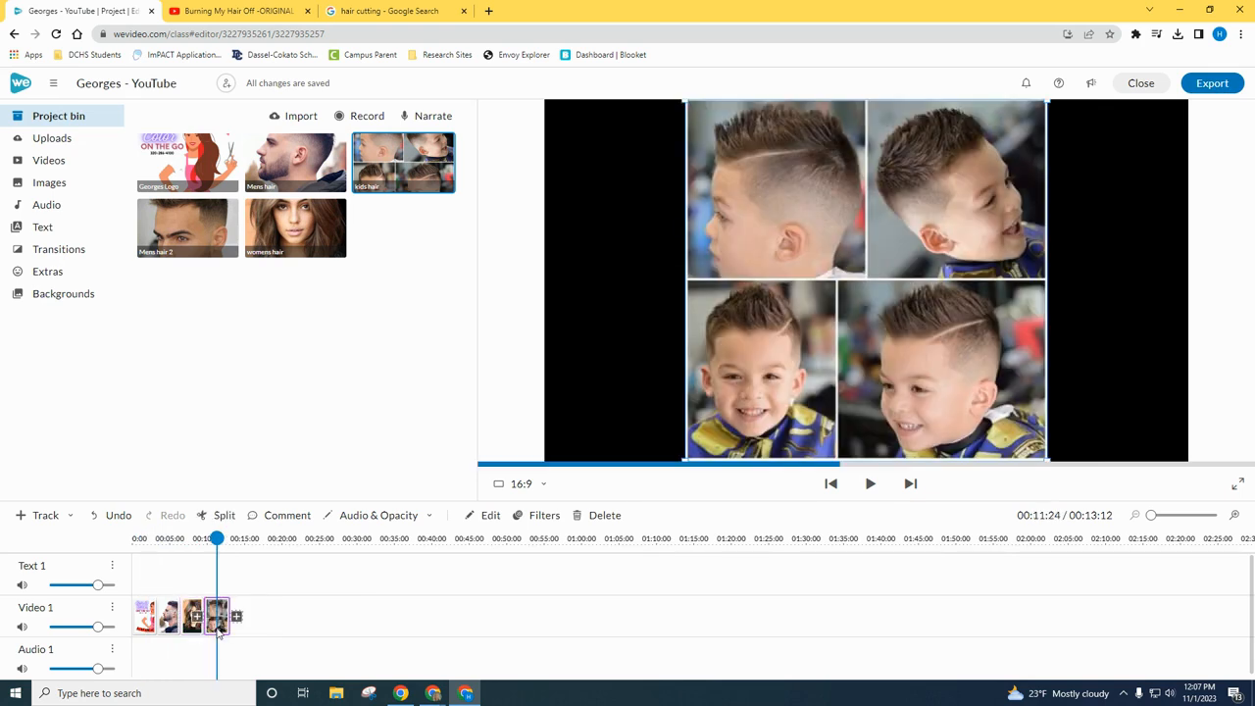
{"action": "left_click", "coordinate": [168, 618]}
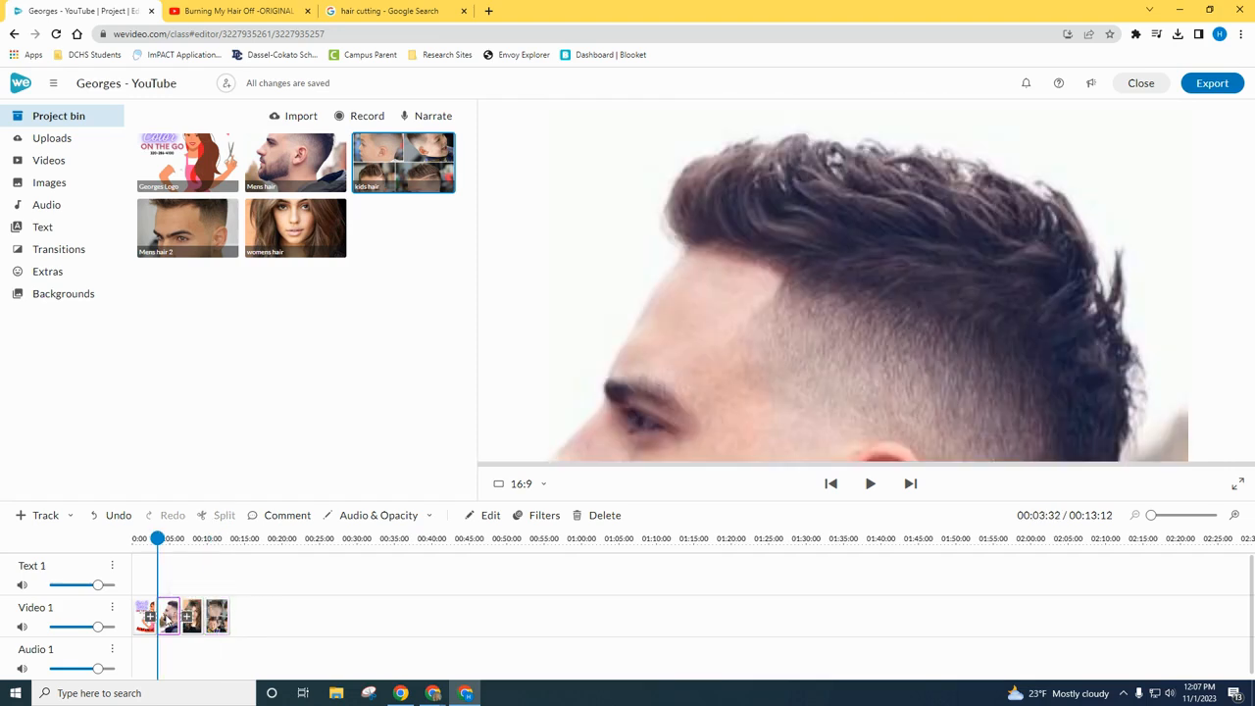
{"action": "left_click", "coordinate": [185, 619]}
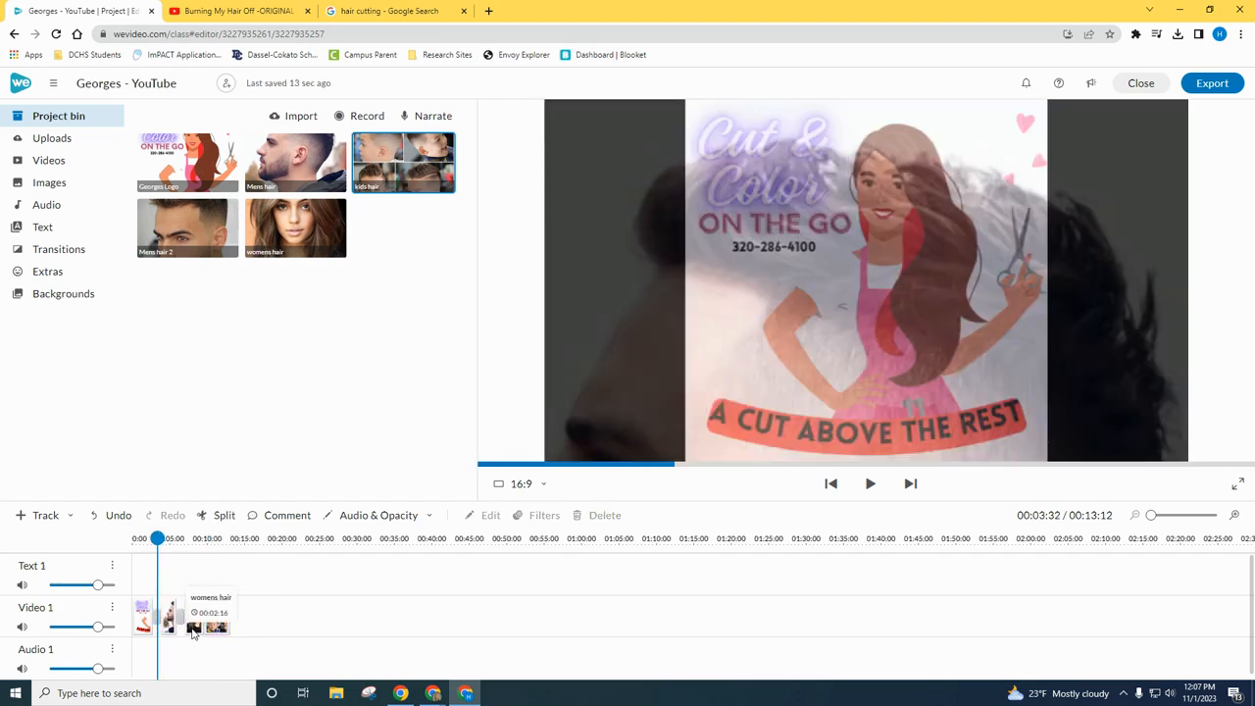
{"action": "left_click", "coordinate": [194, 630]}
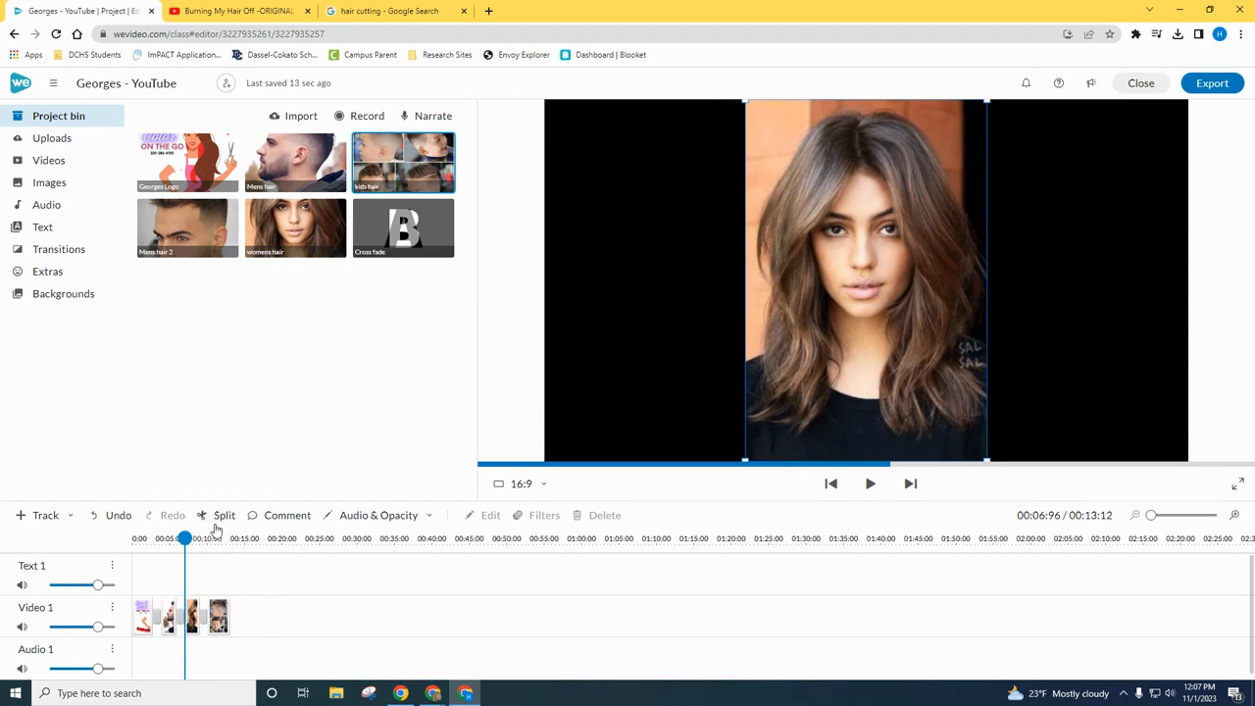
Play the timeline from the logo clip into the kids hair clip to preview the Cross fade transitions.
{"action": "left_click_drag", "start_coordinate": [184, 538], "coordinate": [146, 539]}
{"action": "left_click", "coordinate": [870, 483]}
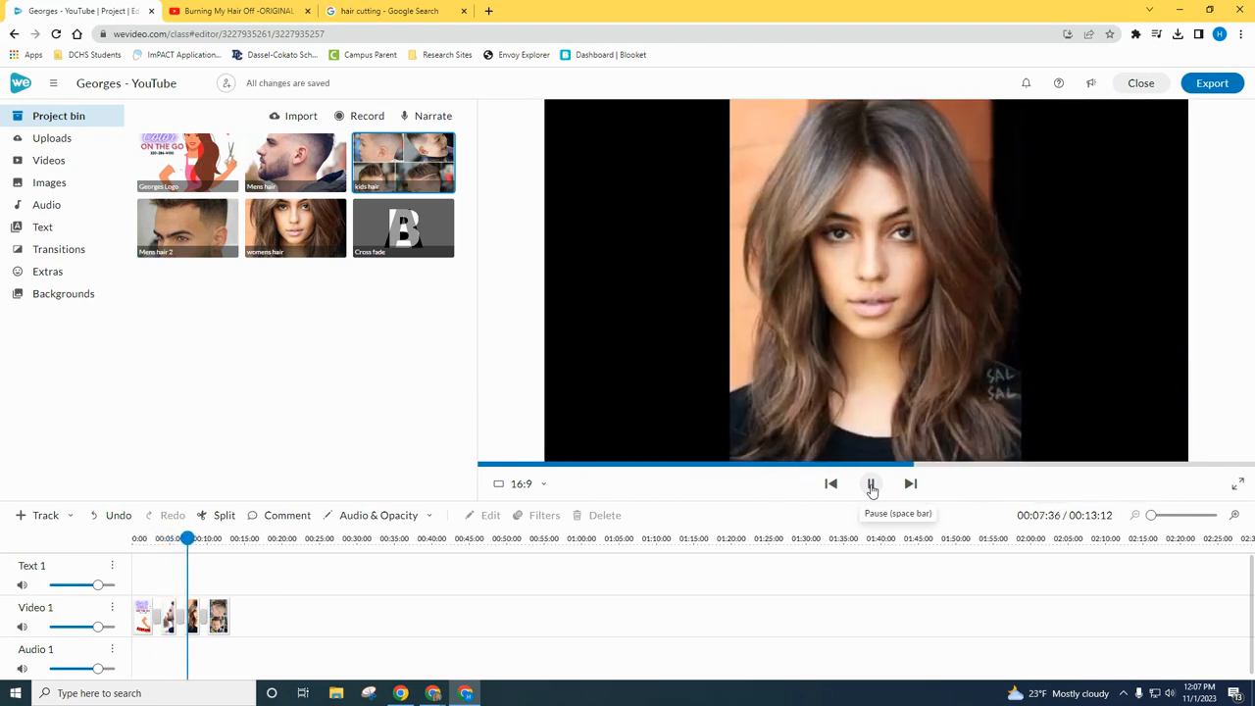
{"action": "left_click", "coordinate": [871, 483]}
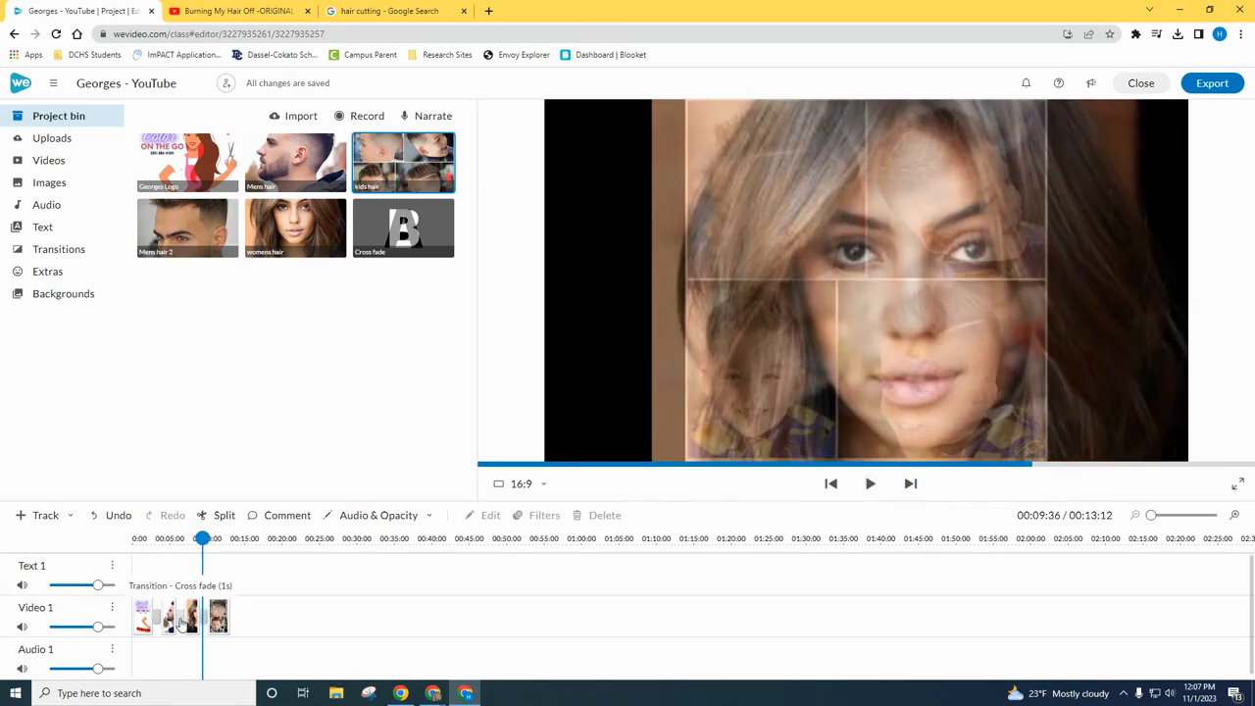
Change the transition between the Mens hair and womens hair clips to Circle grid and preview it.
{"action": "left_click", "coordinate": [181, 623]}
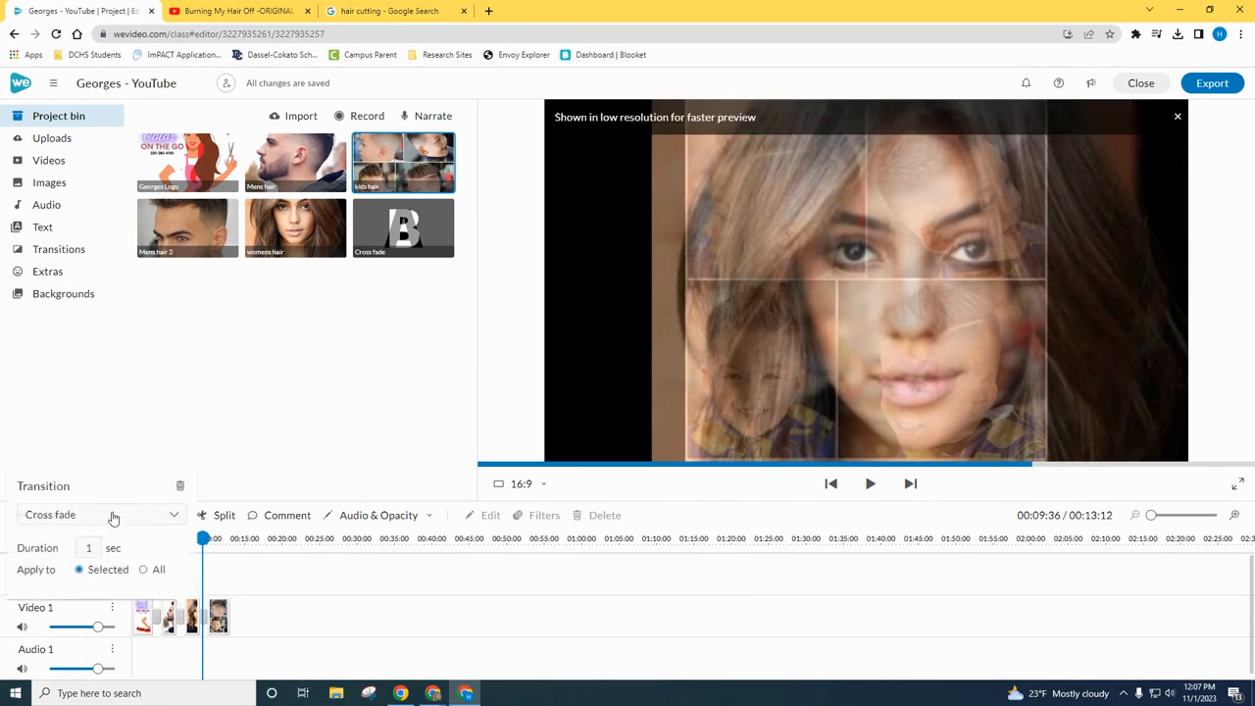
{"action": "left_click", "coordinate": [116, 516]}
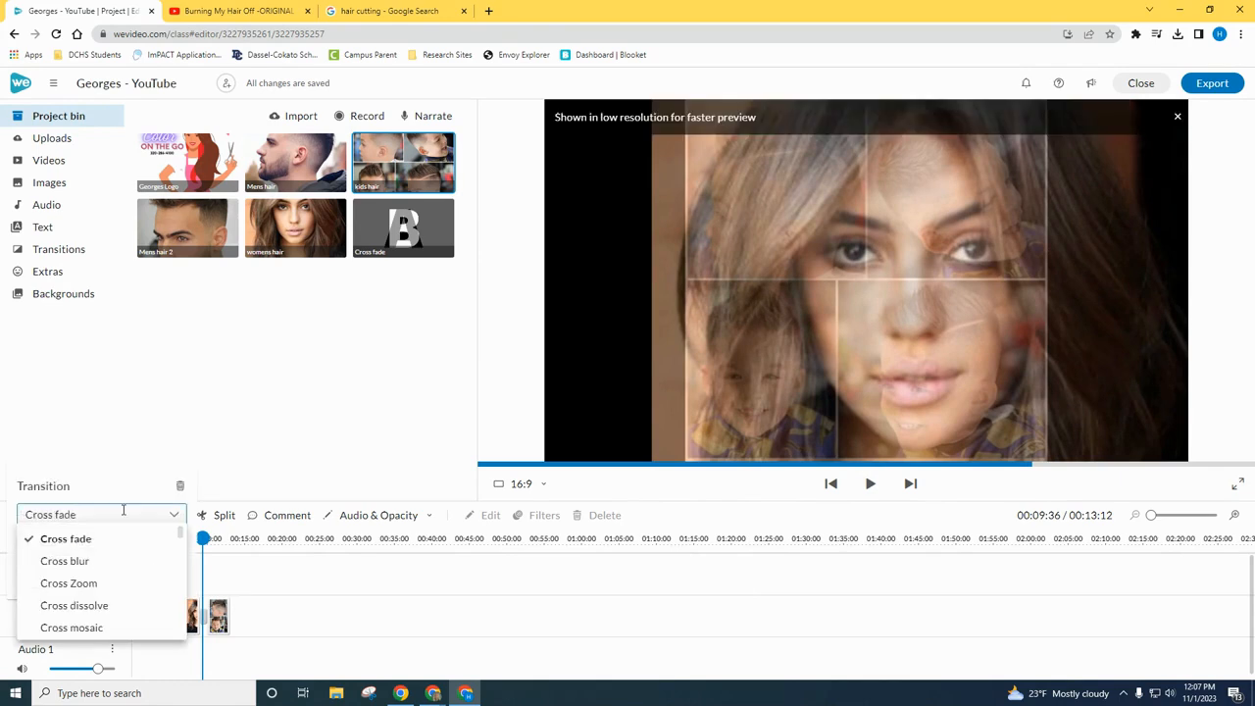
{"action": "scroll", "coordinate": [106, 606], "scroll_direction": "down", "scroll_amount": 10}
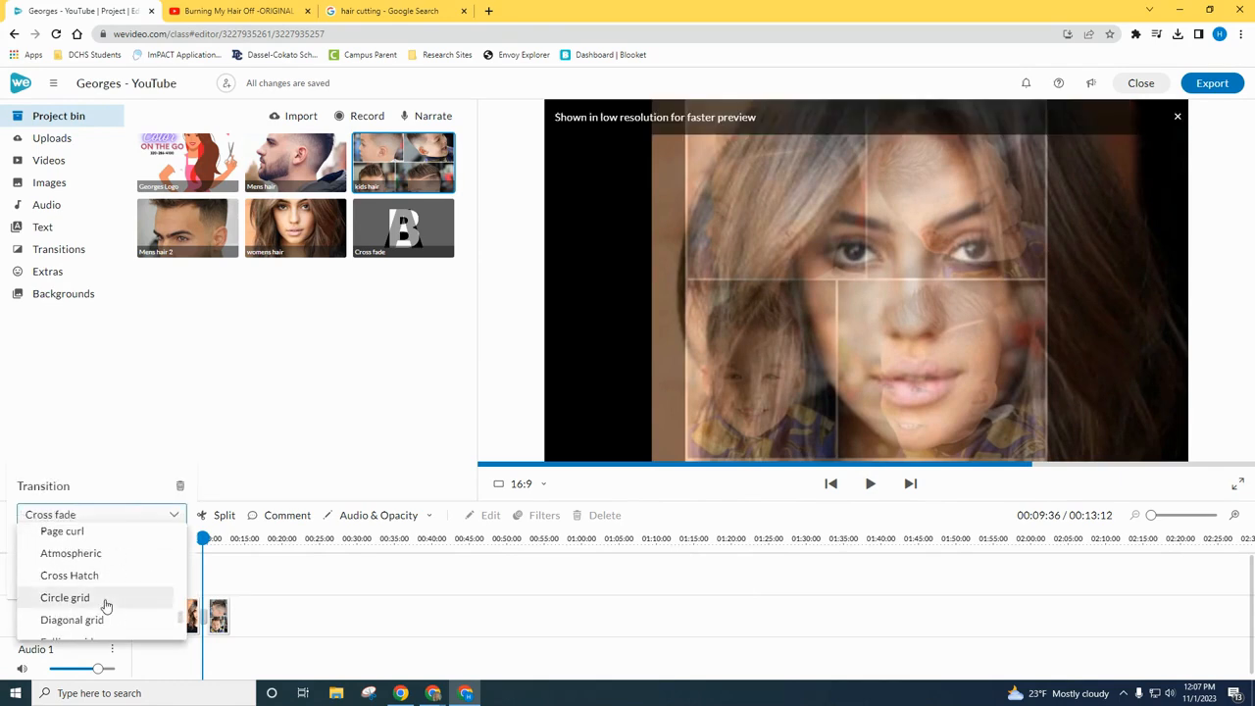
{"action": "left_click", "coordinate": [106, 598]}
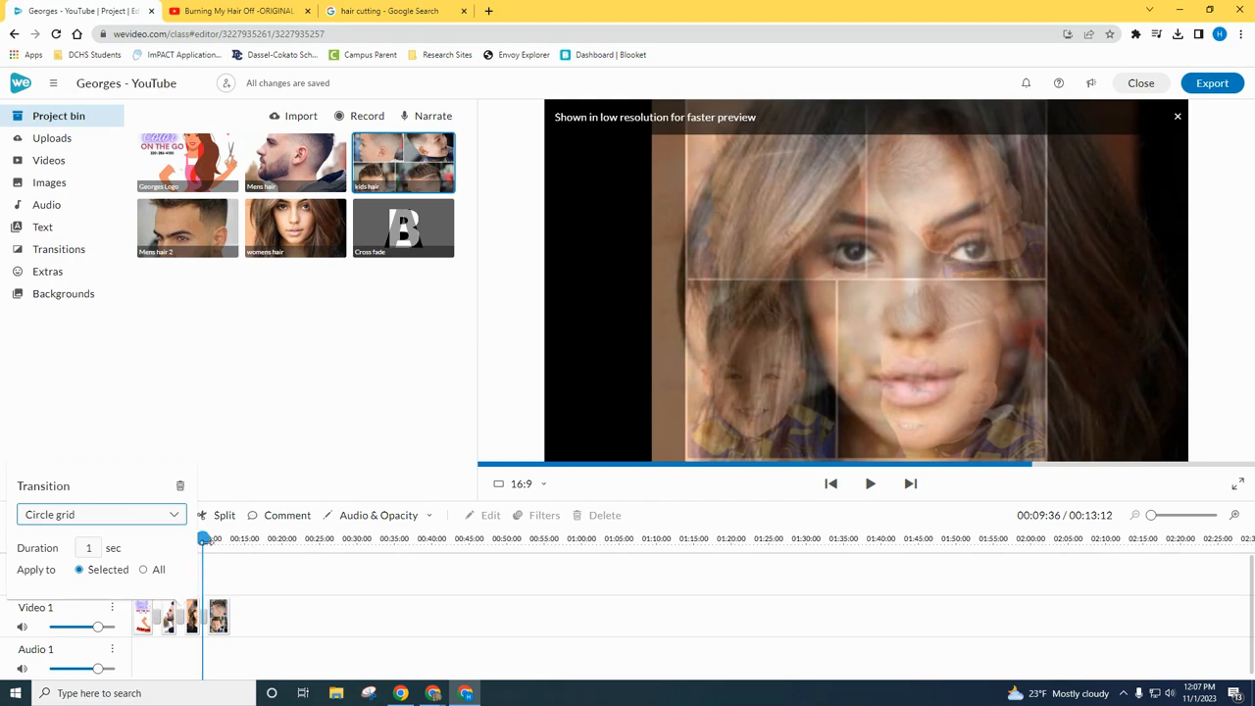
{"action": "left_click", "coordinate": [204, 539]}
{"action": "left_click_drag", "start_coordinate": [203, 540], "coordinate": [195, 542]}
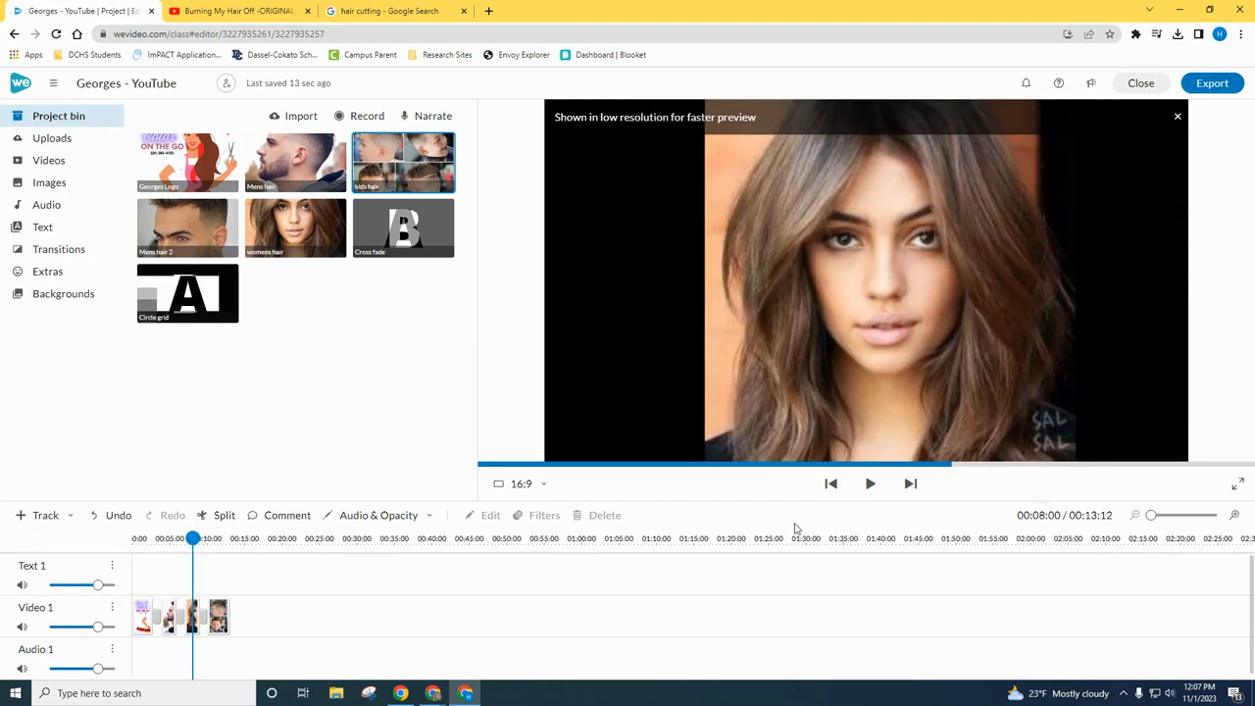
{"action": "left_click", "coordinate": [870, 483]}
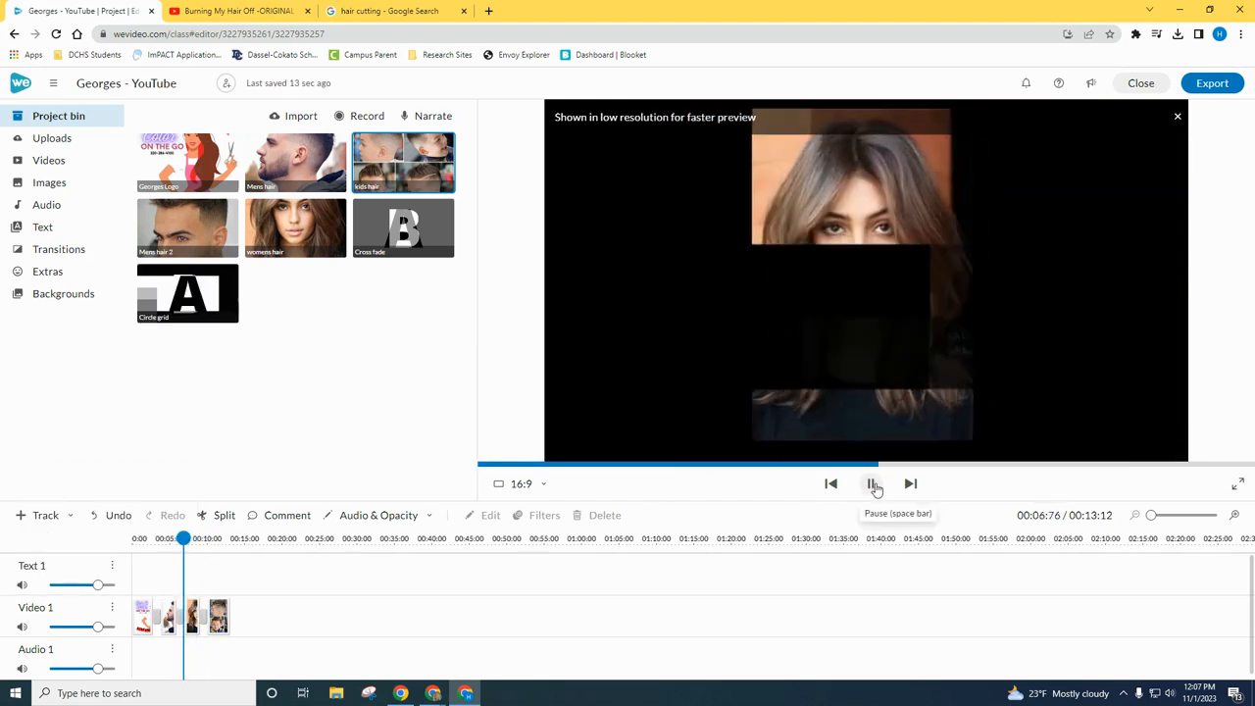
{"action": "left_click", "coordinate": [873, 484]}
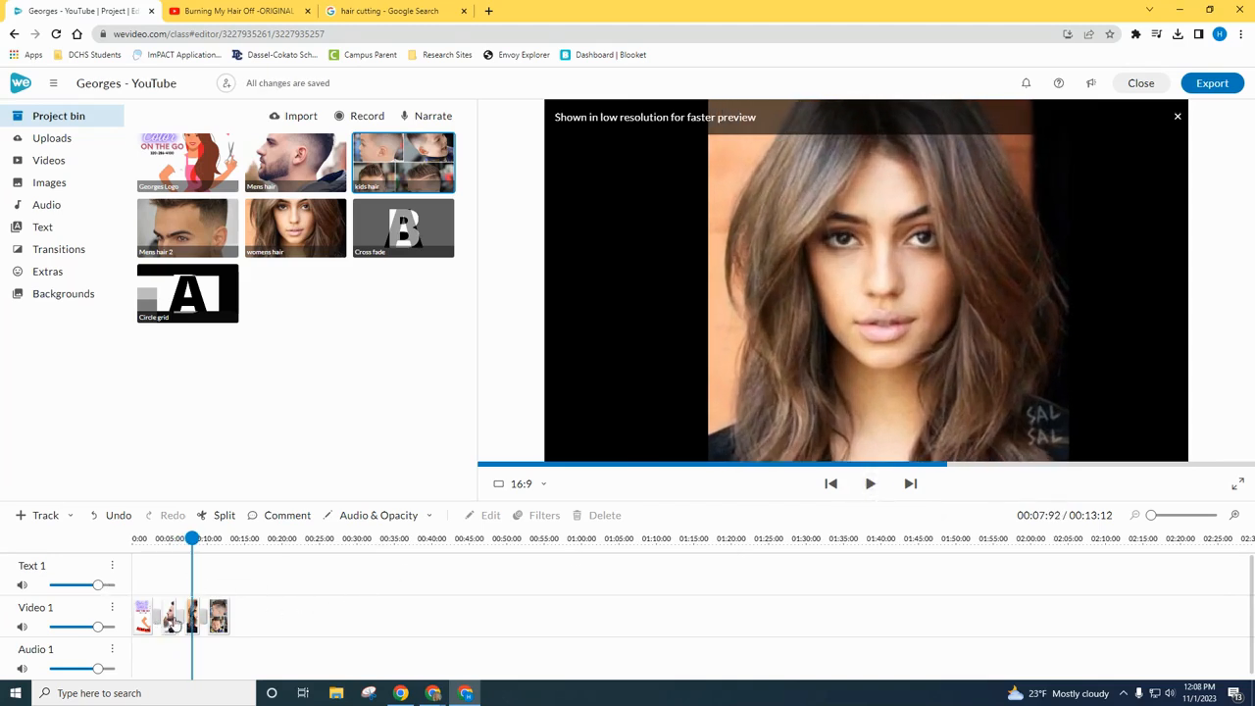
Change the transitions between the logo and Mens hair clips and between the womens hair and kids hair clips to Cross mosaic.
{"action": "left_click", "coordinate": [157, 618]}
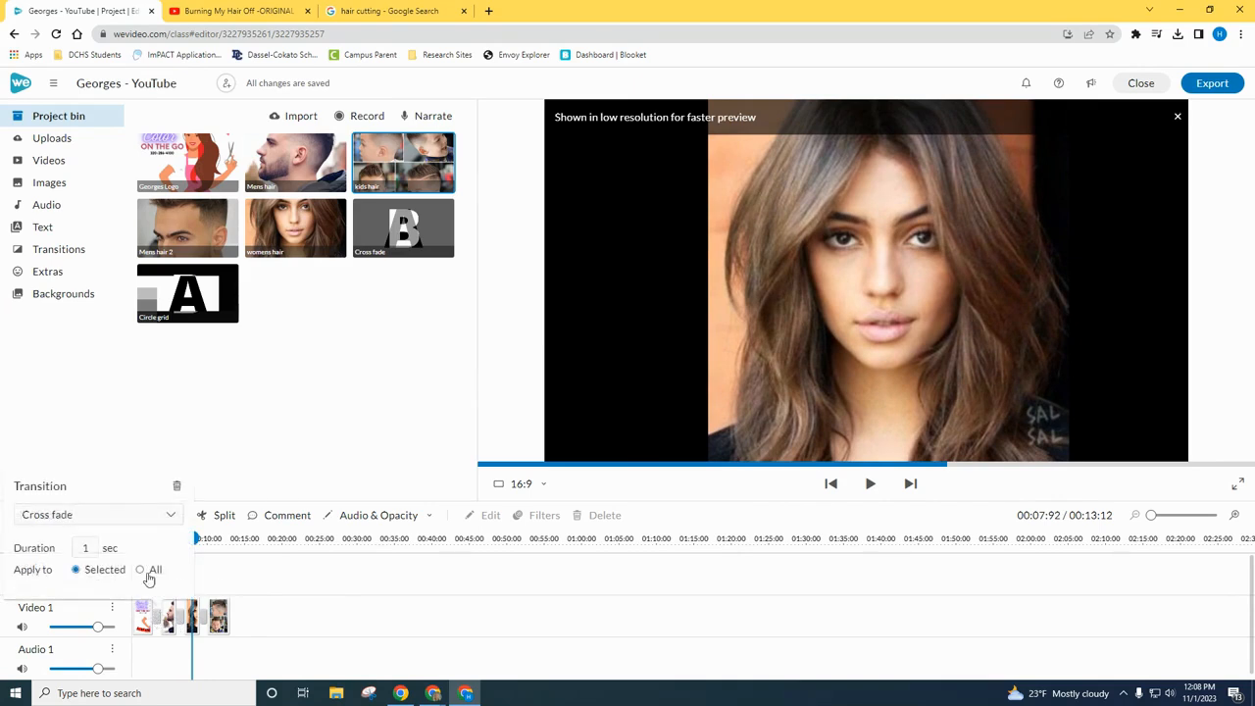
{"action": "left_click", "coordinate": [130, 513]}
{"action": "left_click", "coordinate": [98, 626]}
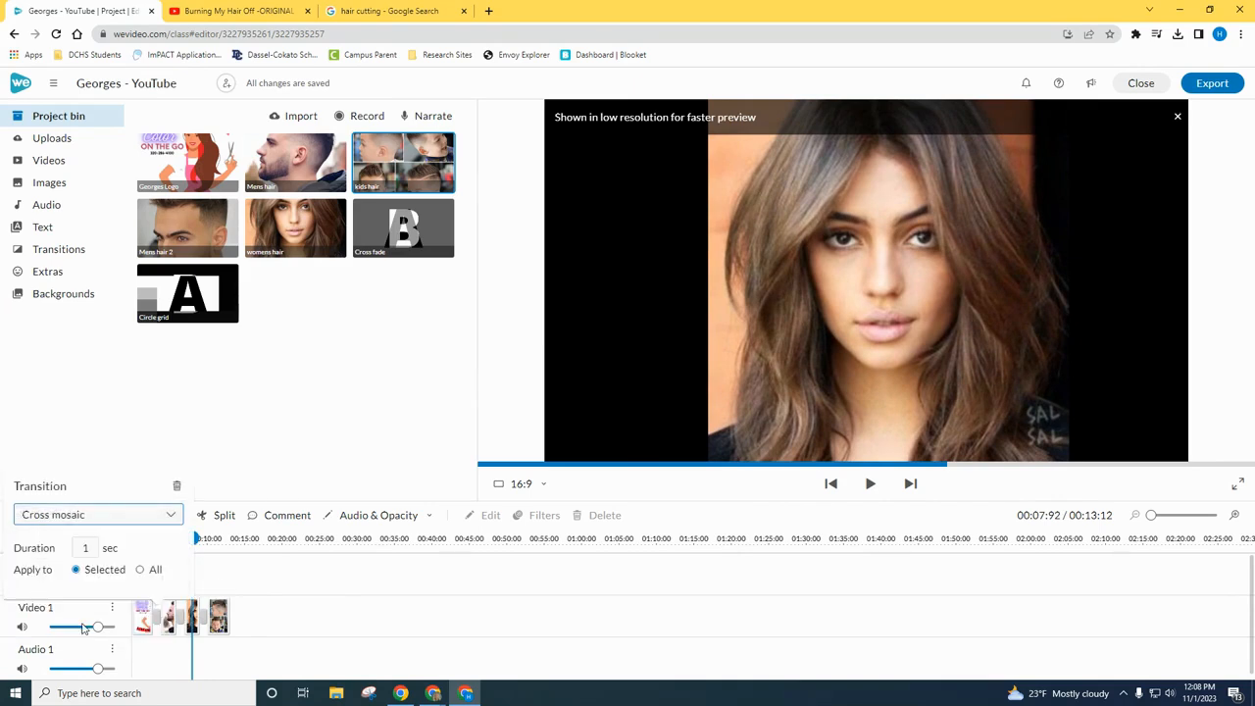
{"action": "left_click", "coordinate": [149, 570]}
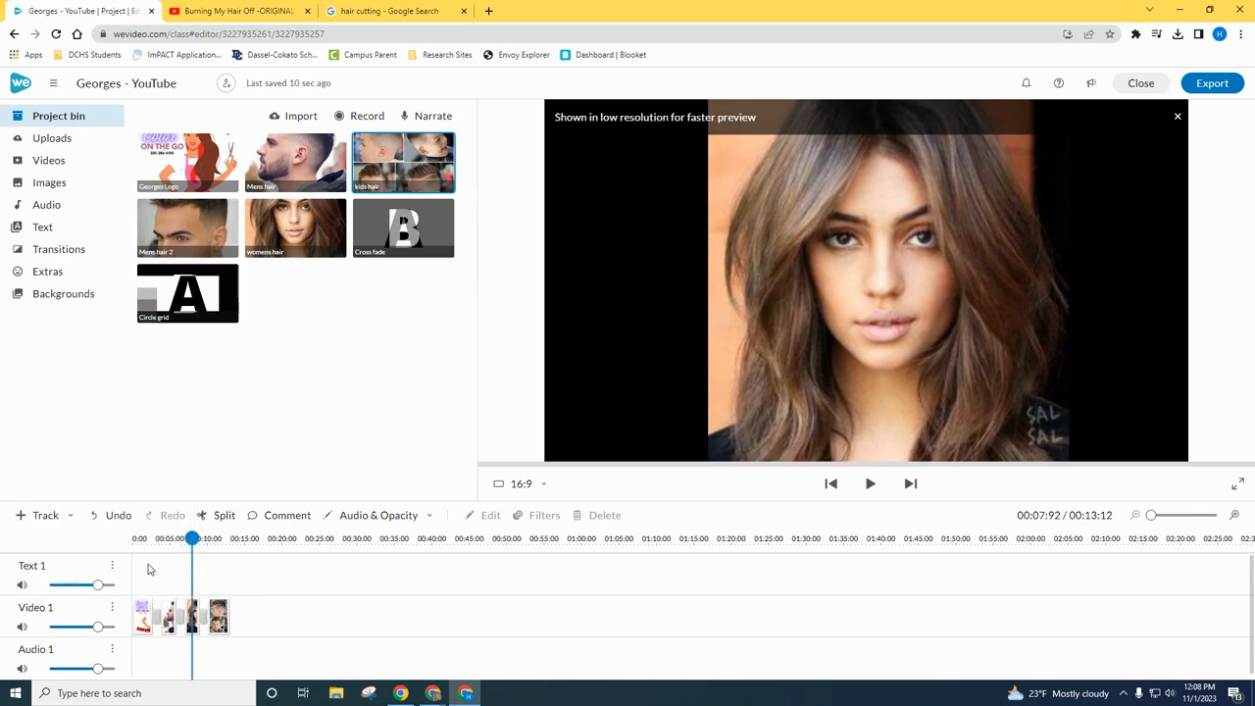
{"action": "left_click", "coordinate": [203, 616]}
{"action": "left_click", "coordinate": [128, 517]}
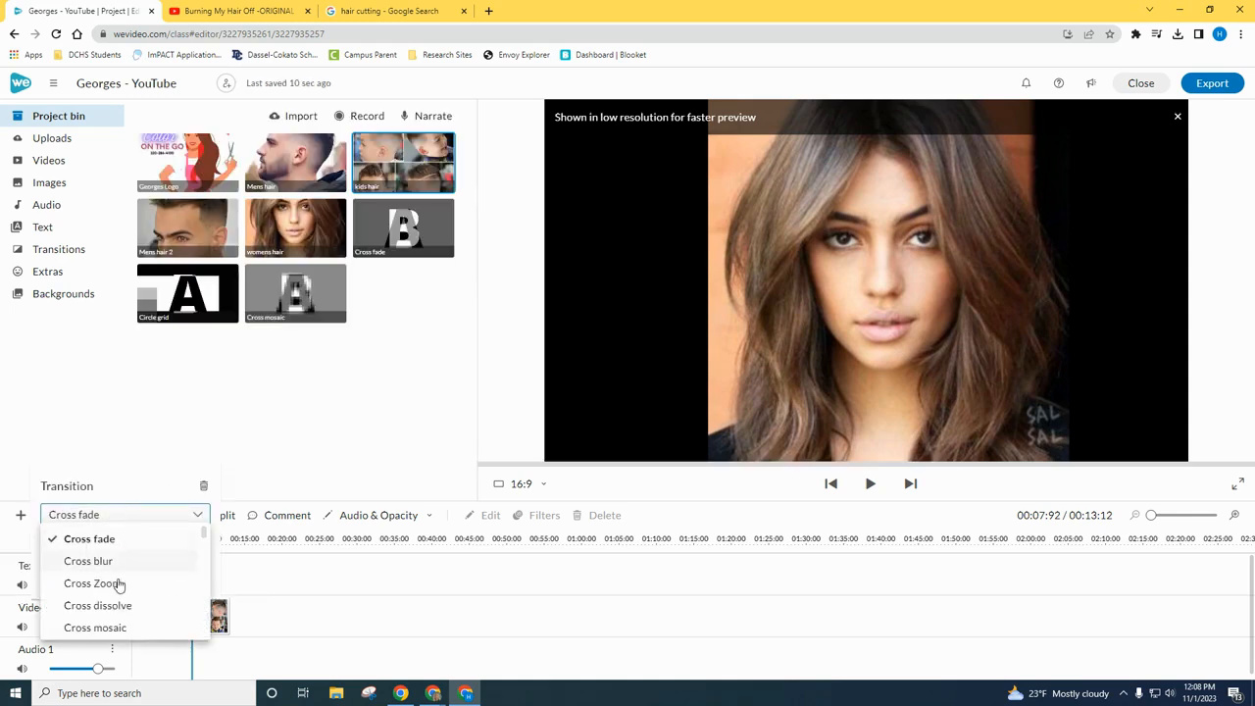
{"action": "left_click", "coordinate": [107, 628]}
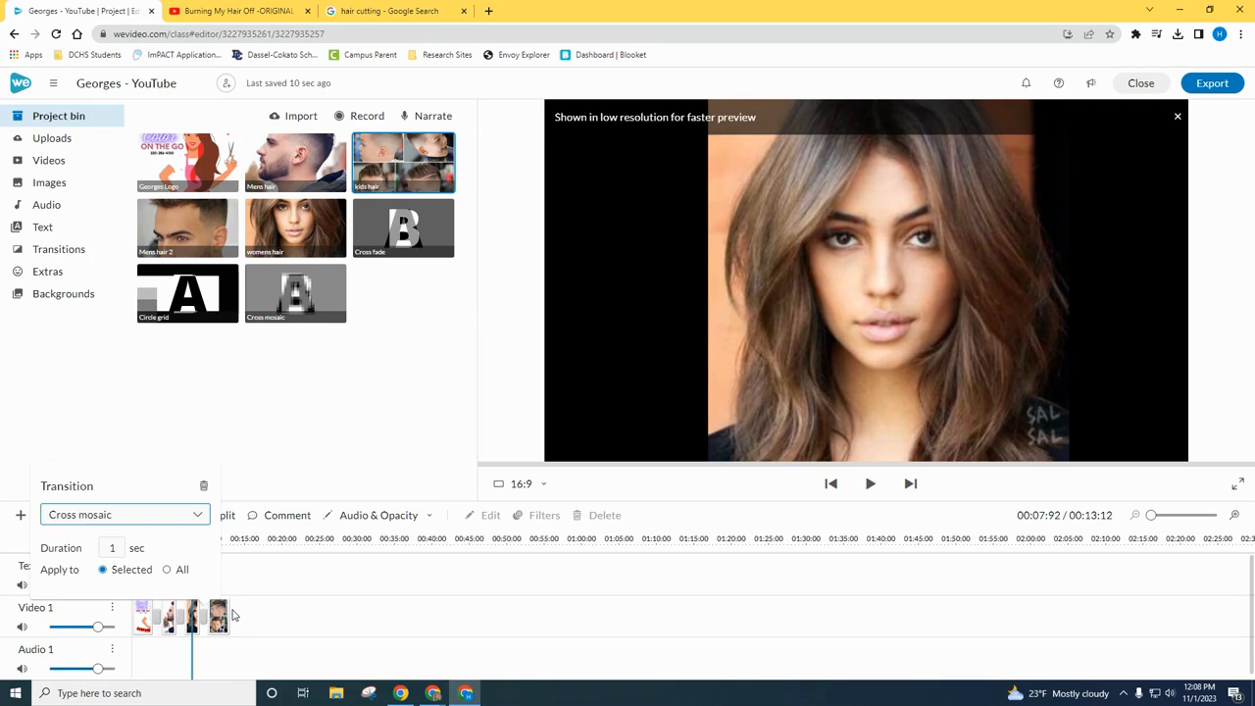
{"action": "left_click", "coordinate": [185, 623]}
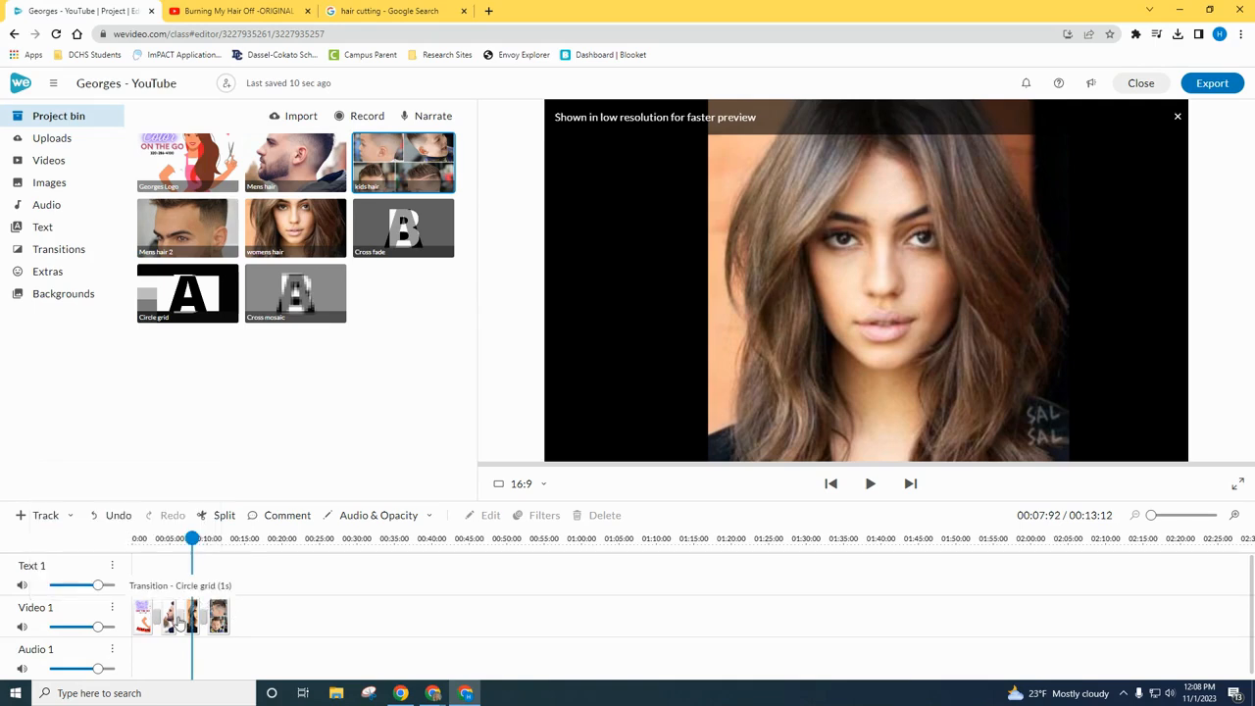
Change the transition between the Mens hair and womens hair clips to Cross mosaic and play a short preview of the timeline.
{"action": "left_click", "coordinate": [170, 616]}
{"action": "left_click", "coordinate": [111, 516]}
{"action": "scroll", "coordinate": [93, 622], "scroll_direction": "up", "scroll_amount": 8}
{"action": "left_click", "coordinate": [89, 629]}
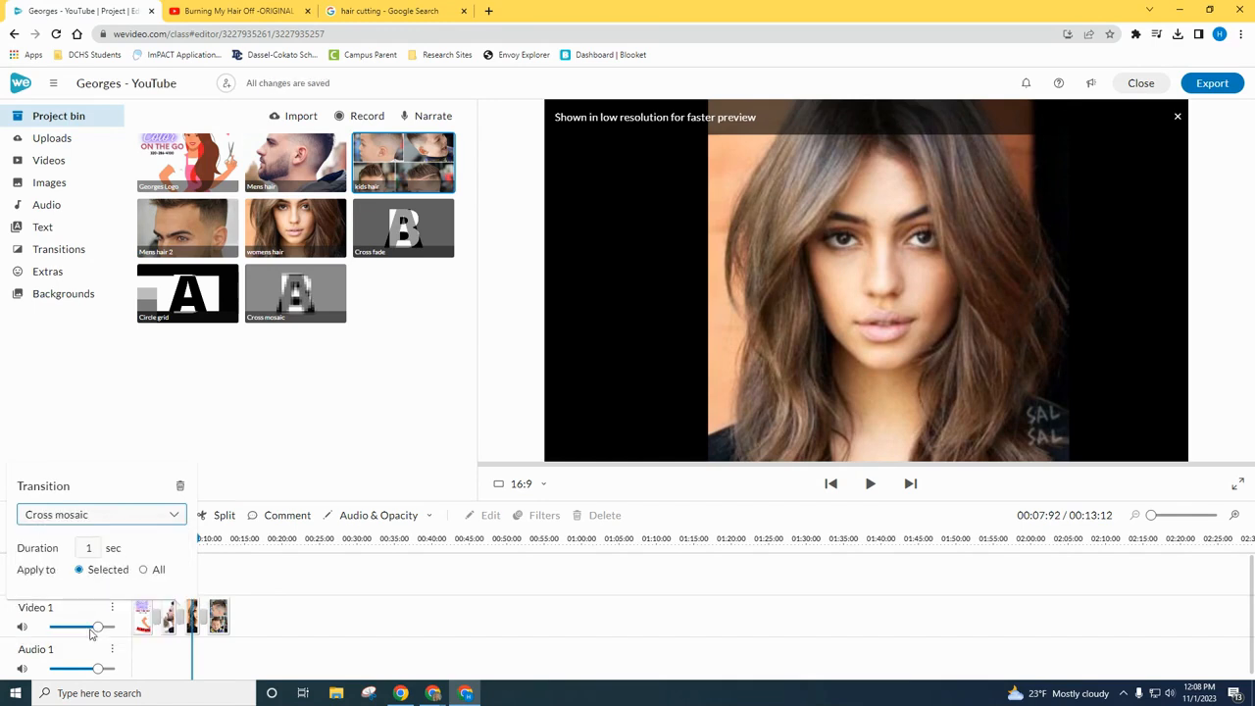
{"action": "left_click", "coordinate": [238, 575]}
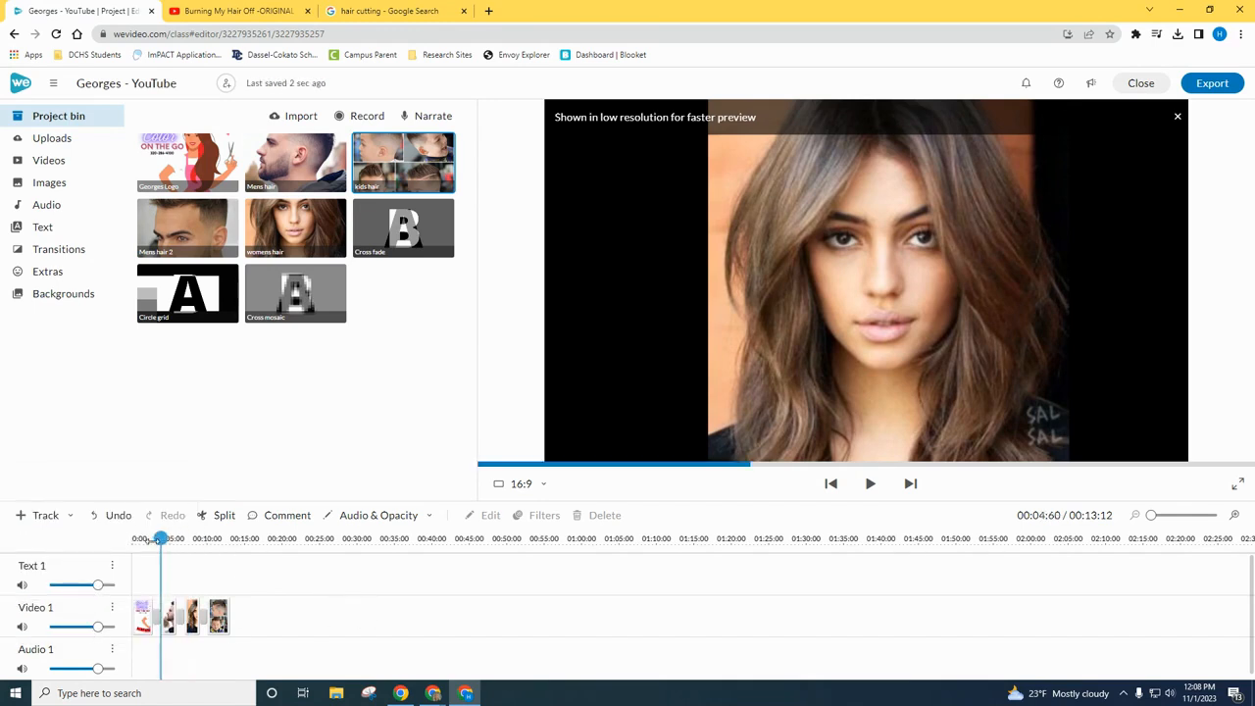
{"action": "left_click", "coordinate": [870, 485]}
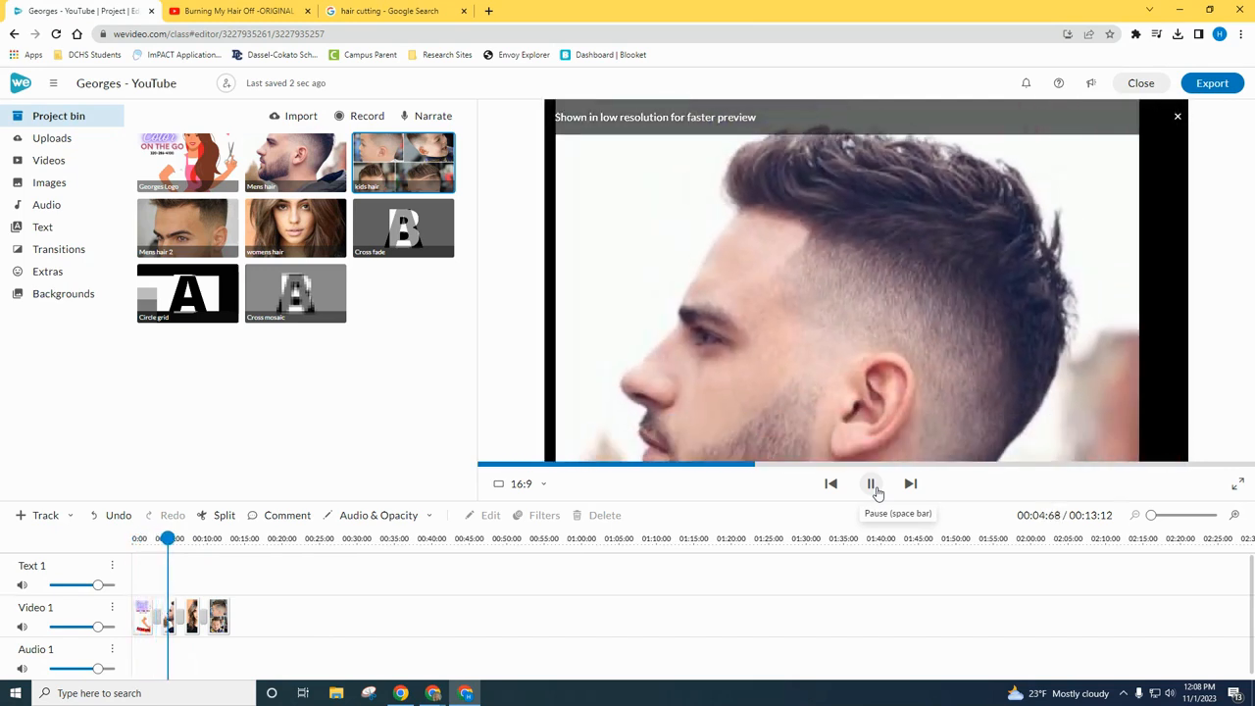
{"action": "left_click", "coordinate": [872, 484]}
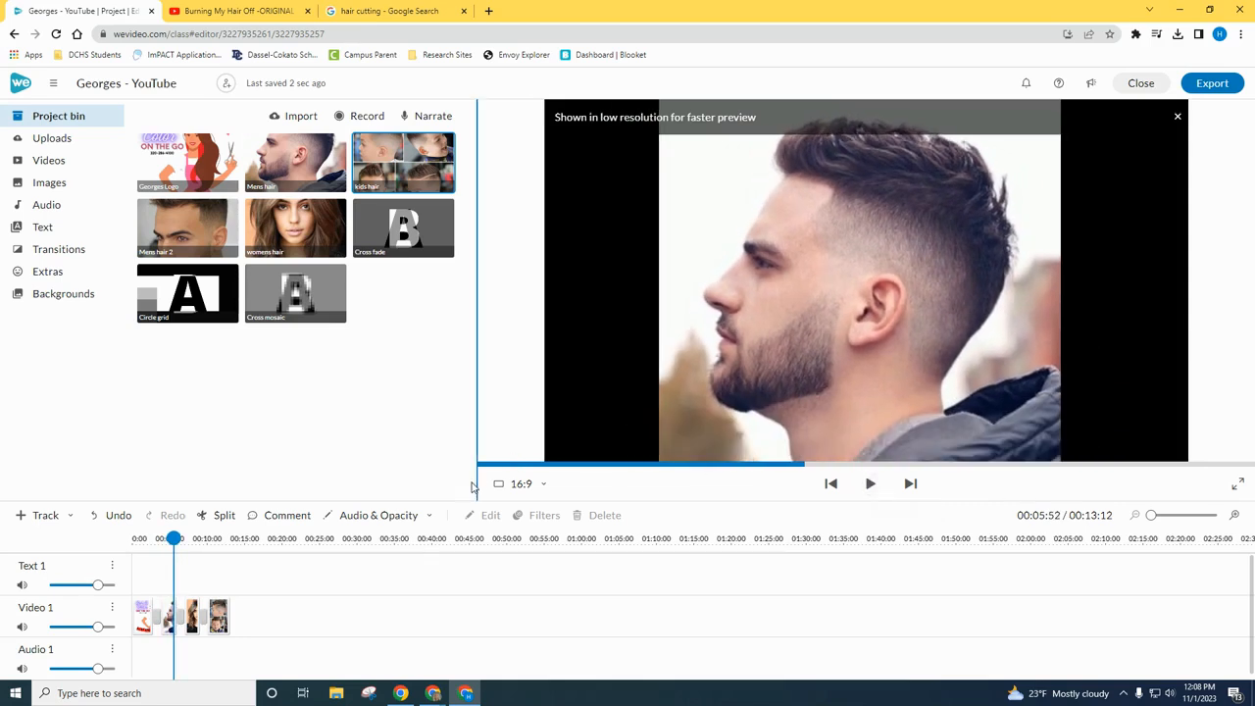
Add the Inspiring music track "Feel good plucky guitar" to the start of Audio 1 and trim it to the end of the video clips.
{"action": "left_click", "coordinate": [34, 212]}
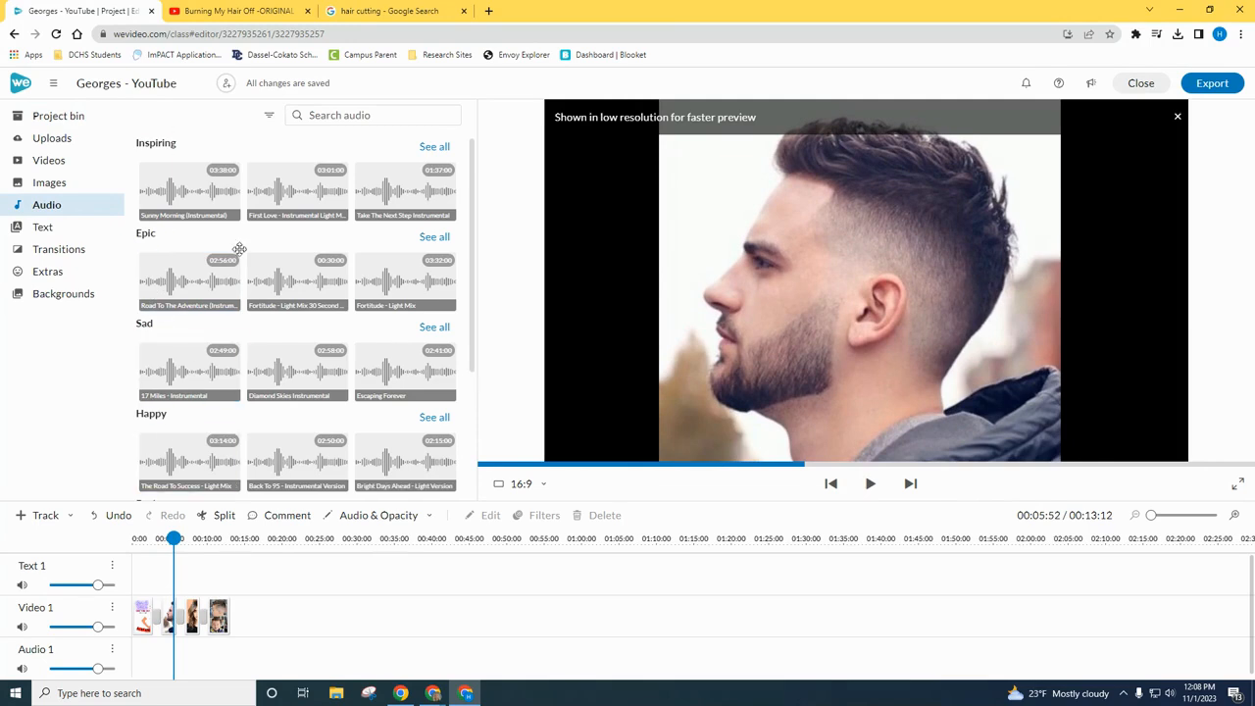
{"action": "left_click", "coordinate": [429, 148]}
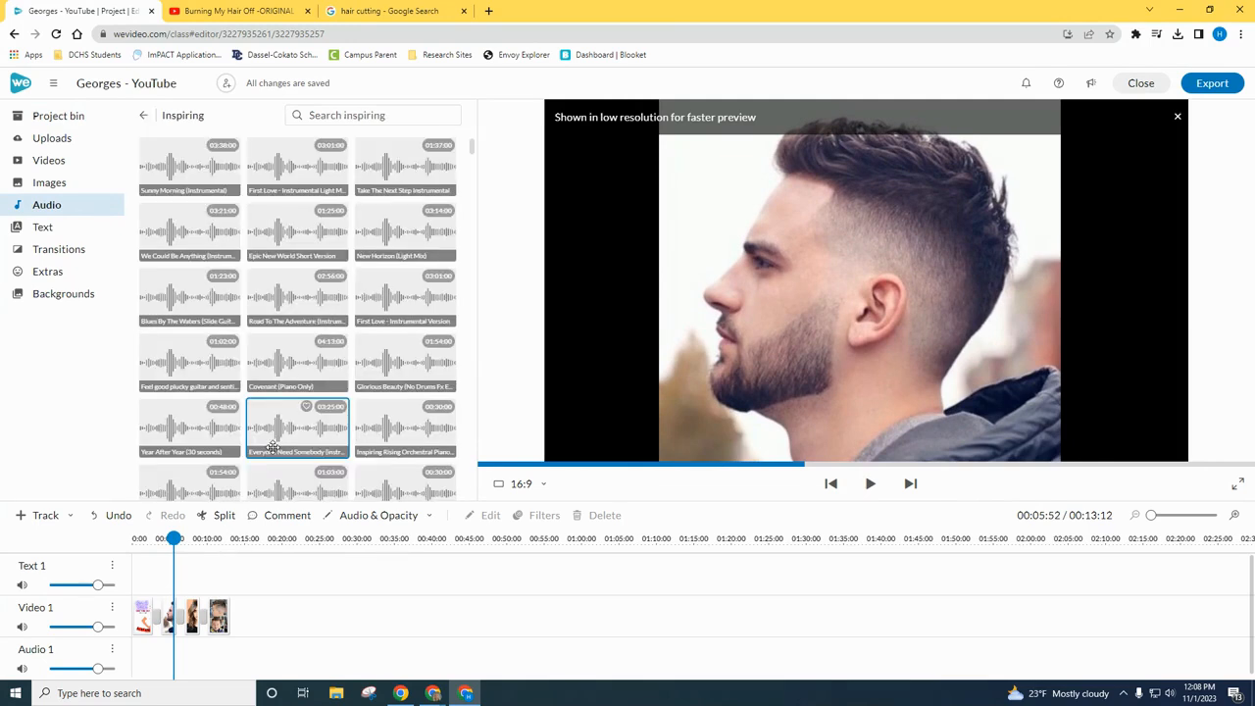
{"action": "left_click", "coordinate": [278, 230]}
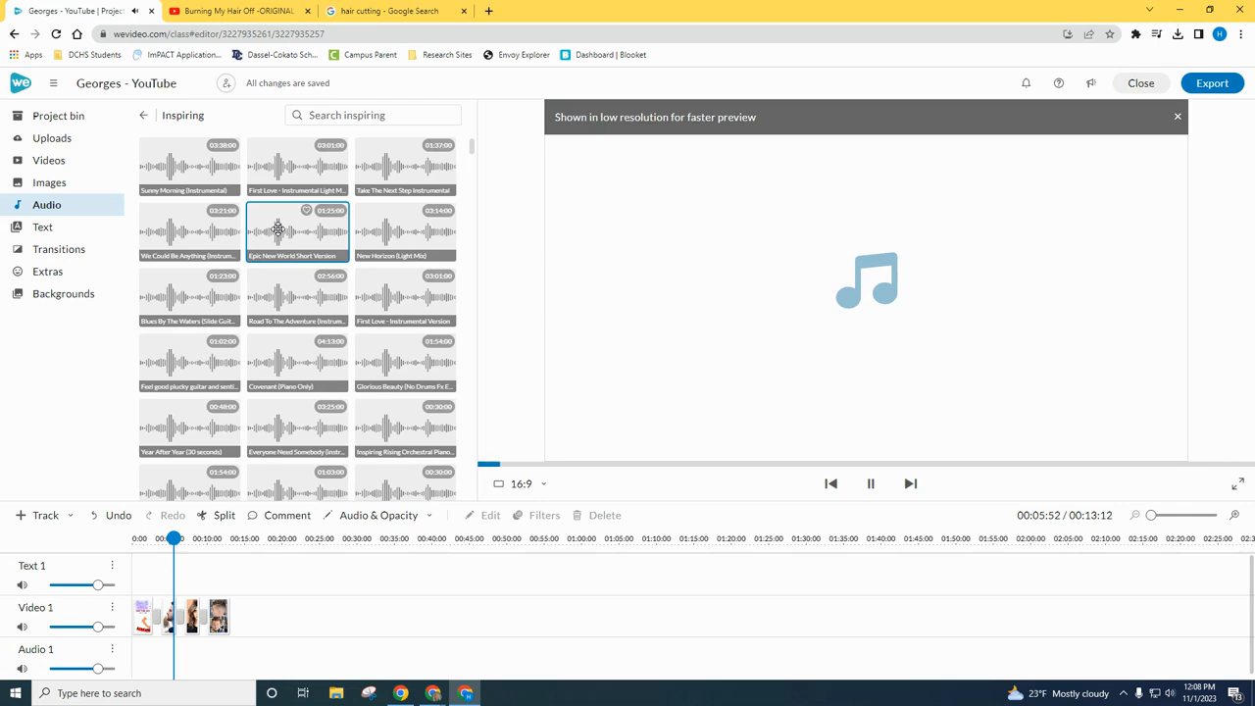
{"action": "left_click", "coordinate": [871, 483]}
{"action": "left_click_drag", "start_coordinate": [184, 363], "coordinate": [183, 656]}
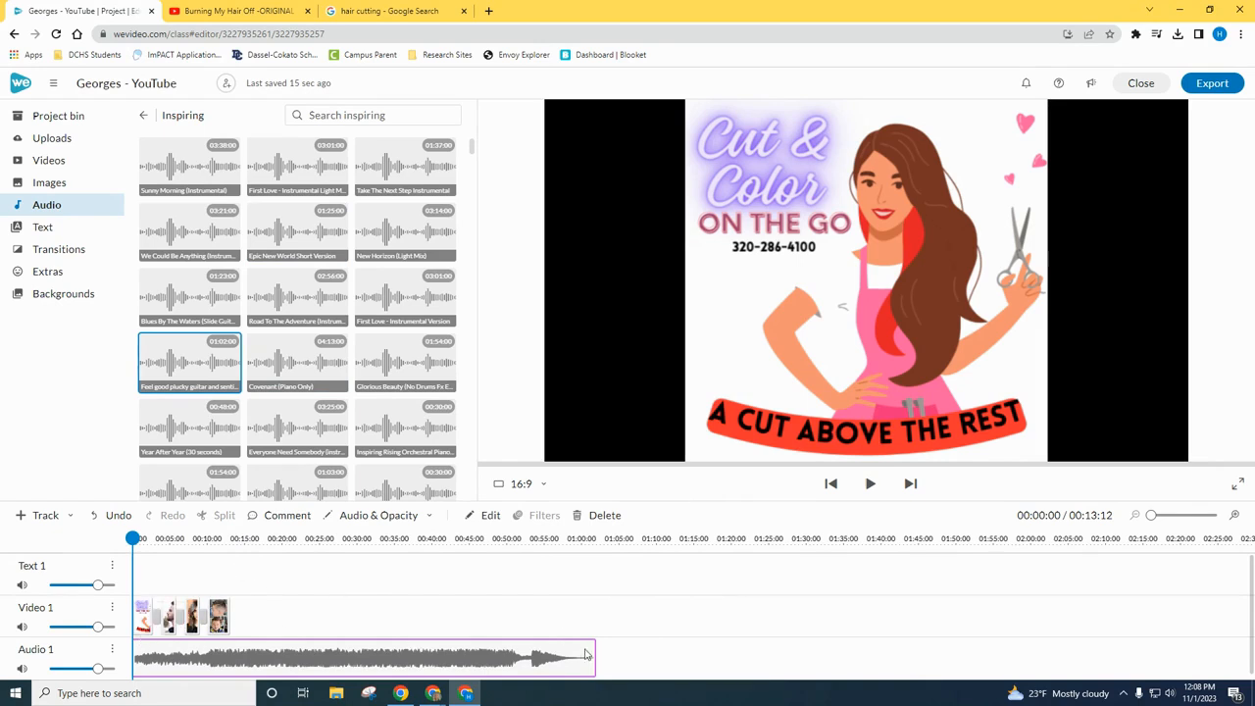
{"action": "left_click_drag", "start_coordinate": [594, 646], "coordinate": [232, 648]}
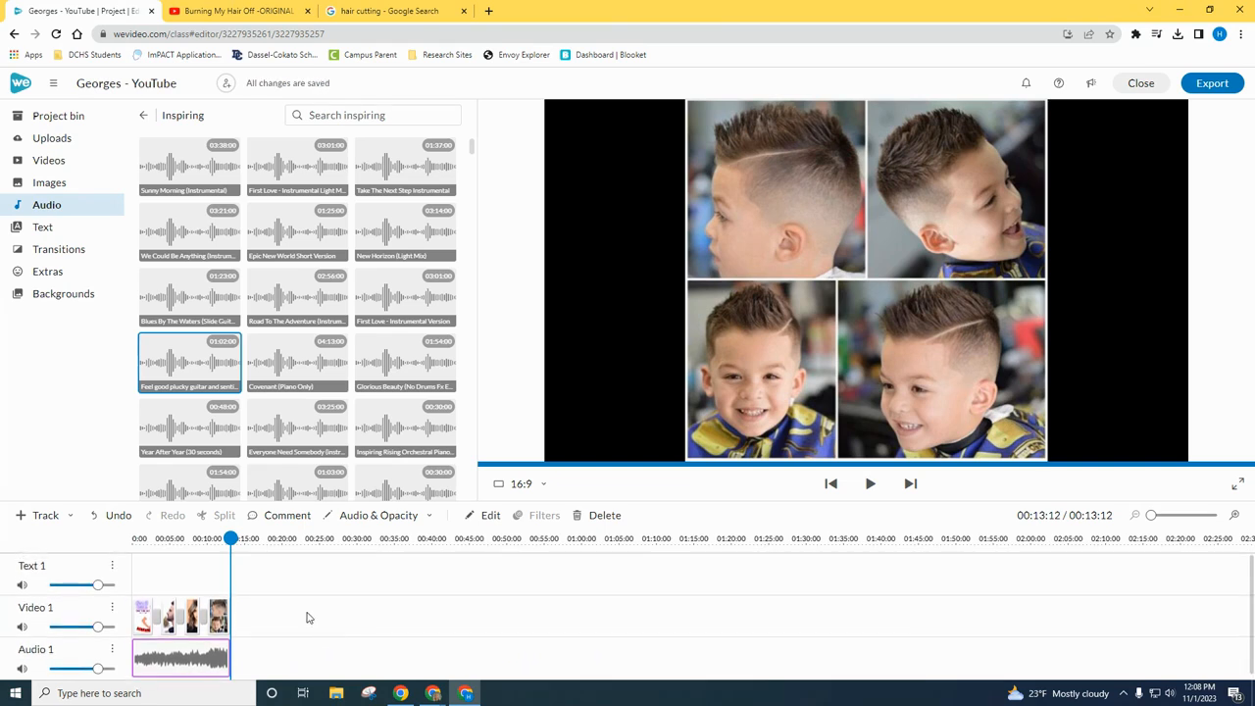
Append the Georges Logo image to the end of Video 1, shorten it to about 3 seconds, and extend the music to match.
{"action": "left_click", "coordinate": [40, 122]}
{"action": "left_click_drag", "start_coordinate": [172, 156], "coordinate": [247, 616]}
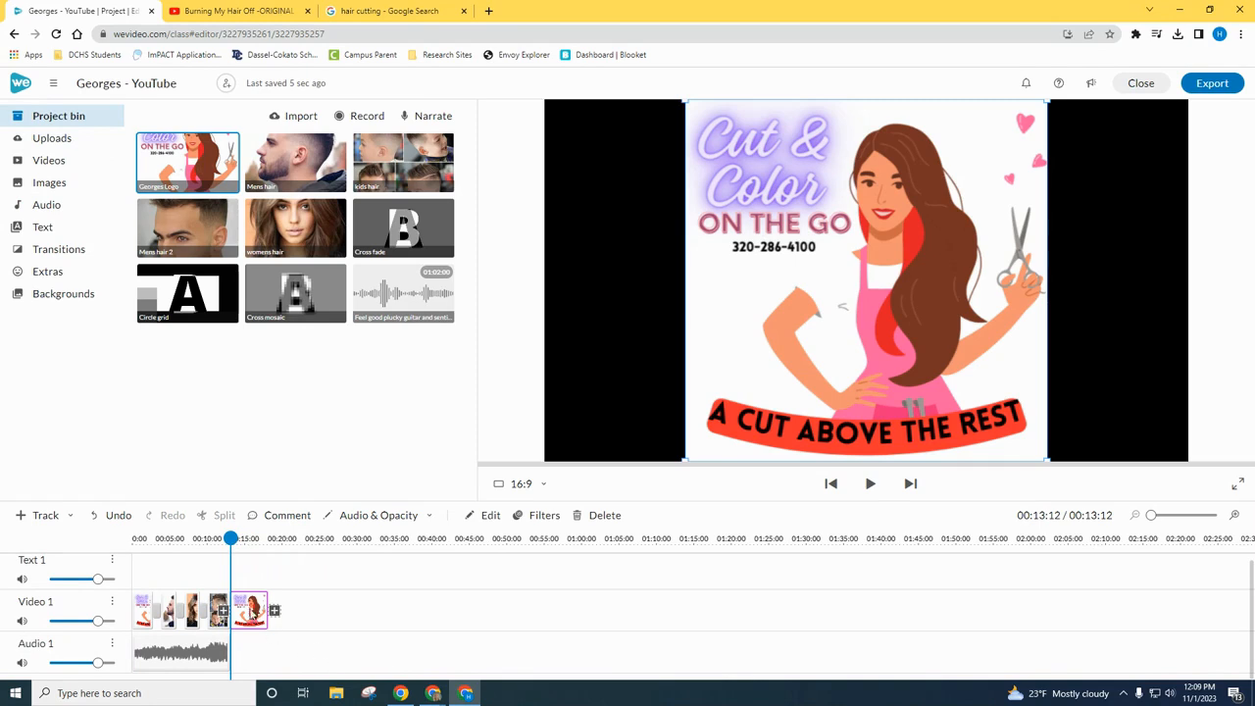
{"action": "left_click_drag", "start_coordinate": [265, 599], "coordinate": [253, 601]}
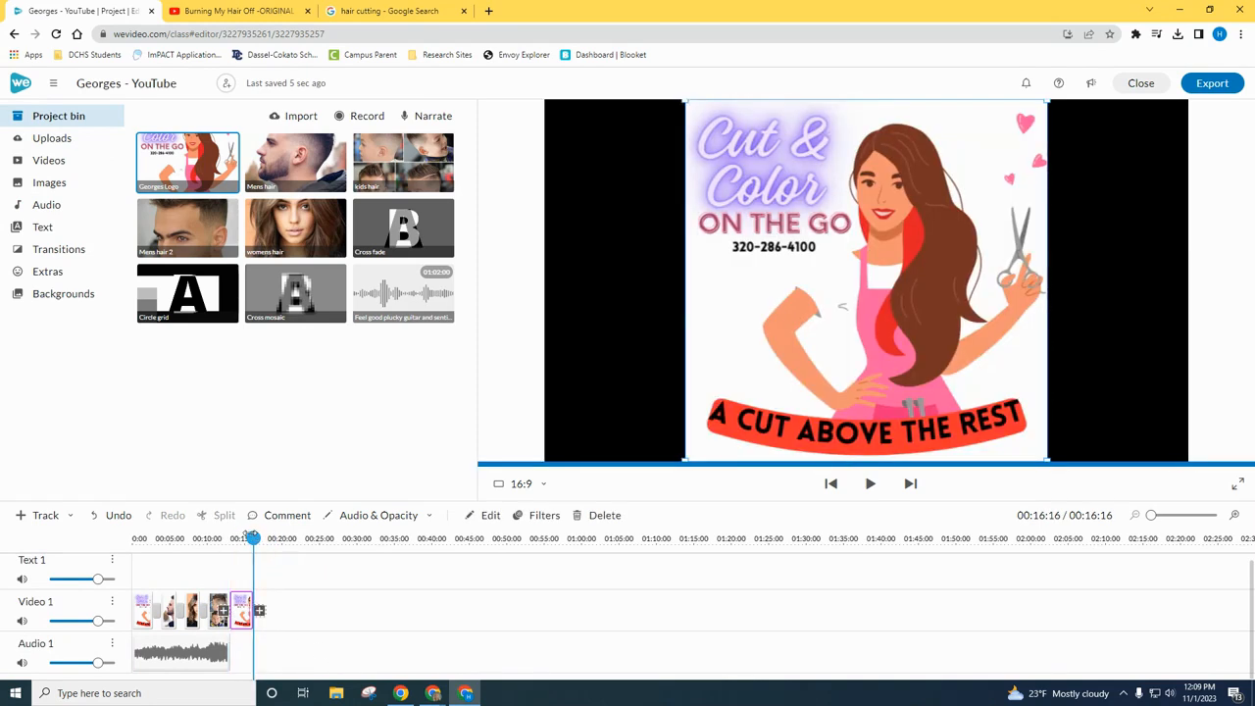
{"action": "left_click_drag", "start_coordinate": [229, 648], "coordinate": [251, 624]}
Record a voiceover narration about 15 seconds long from the start of the timeline and save it to the project.
{"action": "left_click", "coordinate": [133, 539]}
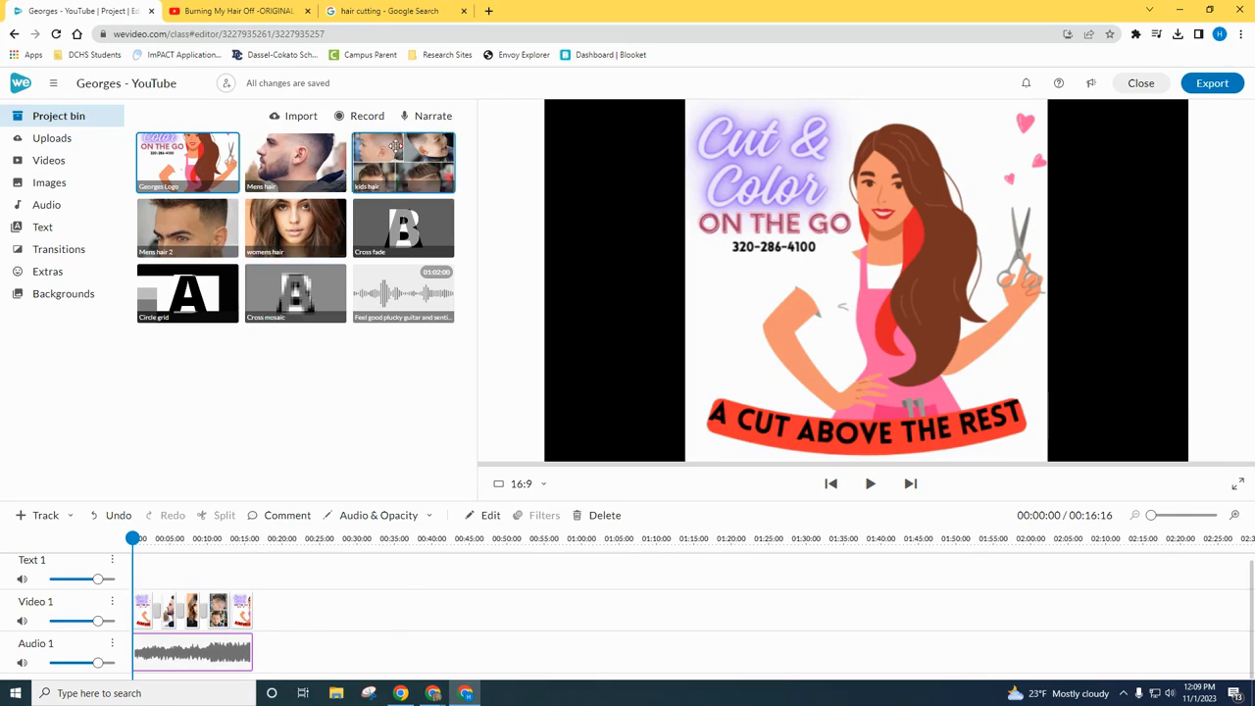
{"action": "left_click", "coordinate": [425, 118]}
{"action": "left_click", "coordinate": [570, 348]}
{"action": "left_click", "coordinate": [583, 434]}
{"action": "left_click", "coordinate": [731, 447]}
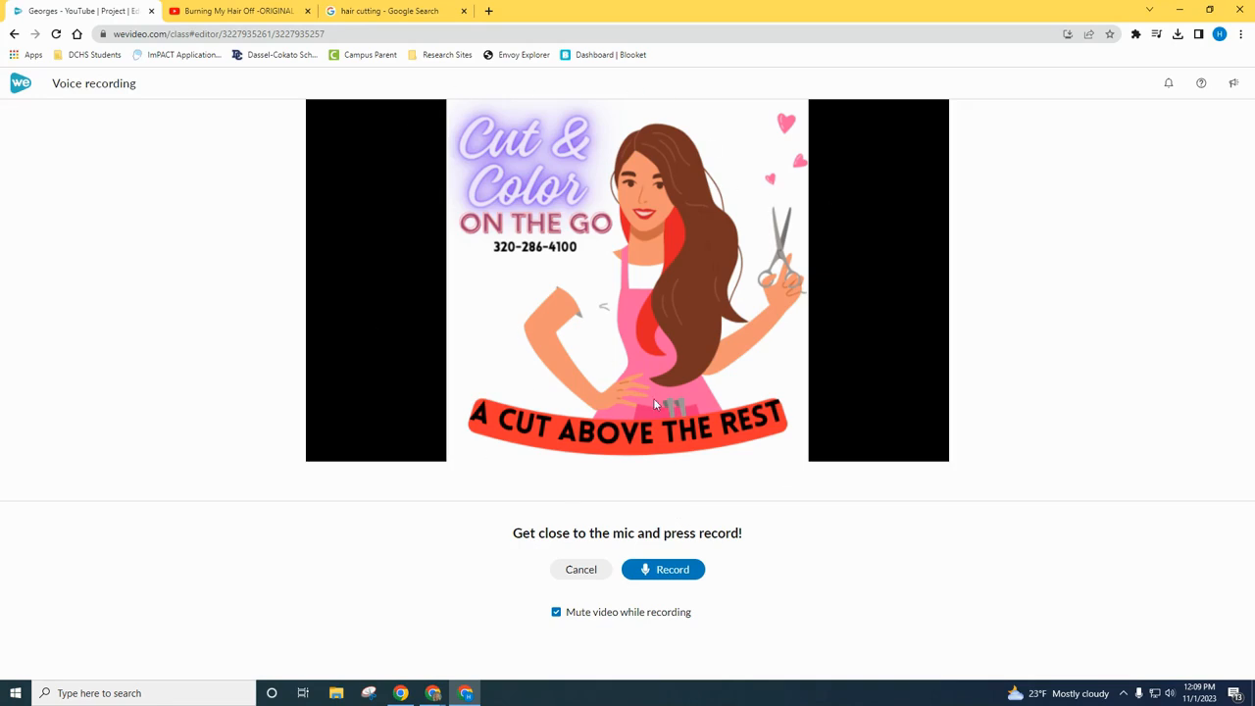
{"action": "left_click", "coordinate": [662, 573]}
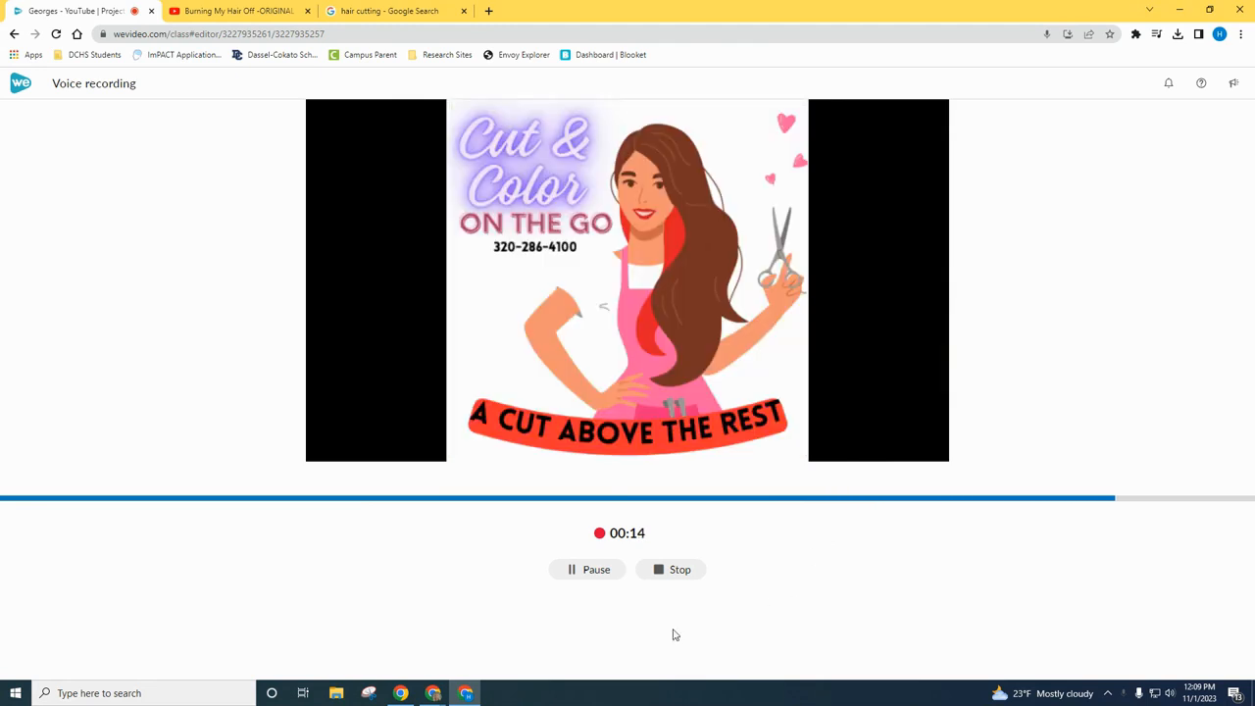
{"action": "left_click", "coordinate": [671, 572]}
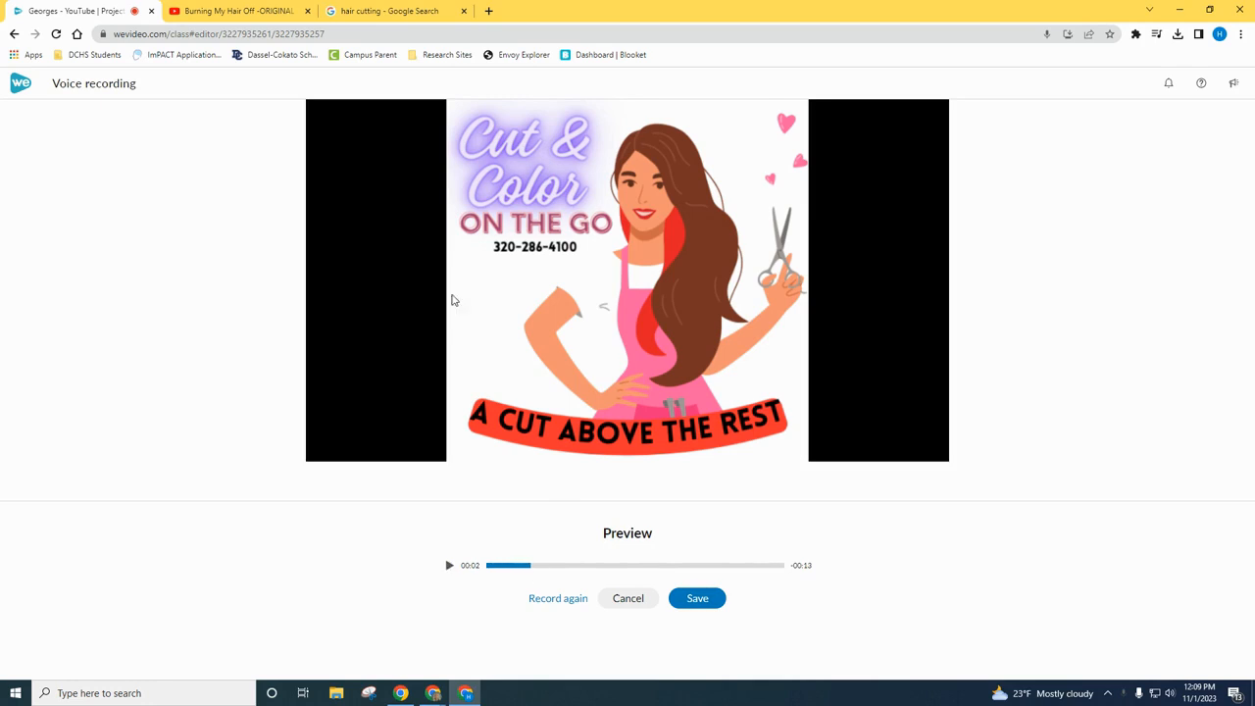
{"action": "left_click", "coordinate": [706, 600]}
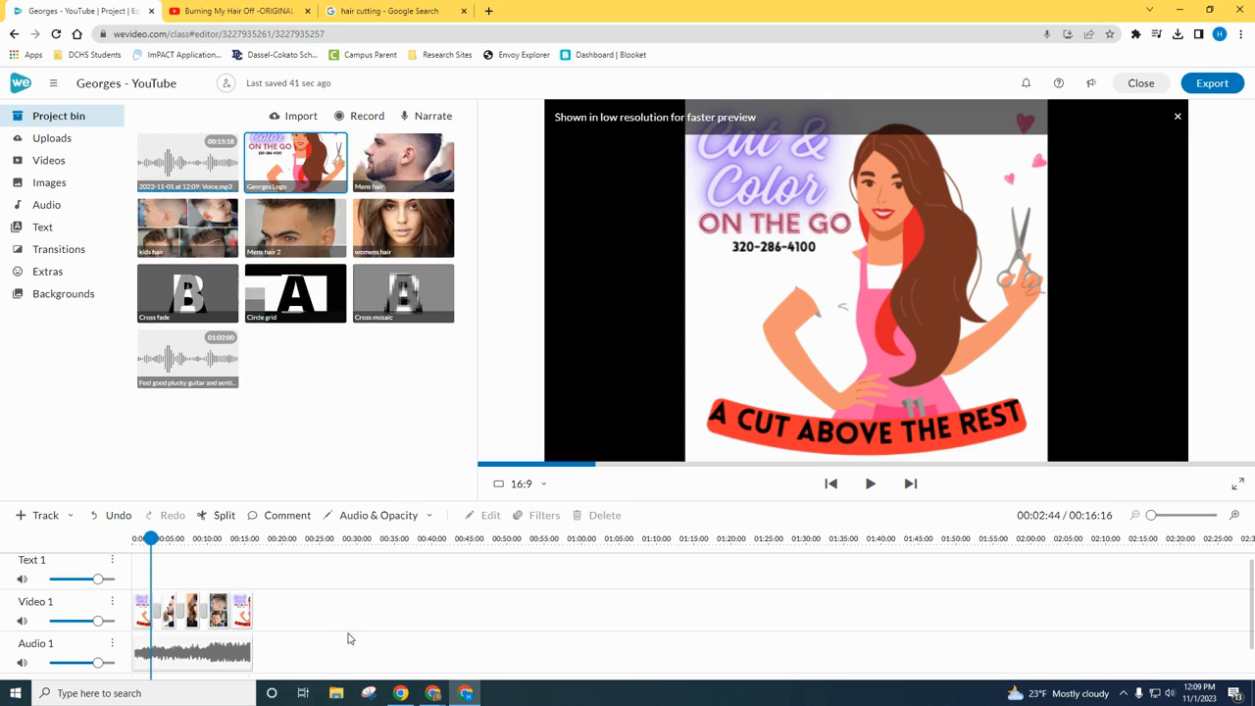
Play the timeline from the beginning into the Mens hair clip to check the voiceover against the music.
{"action": "scroll", "coordinate": [299, 653], "scroll_direction": "down", "scroll_amount": 1}
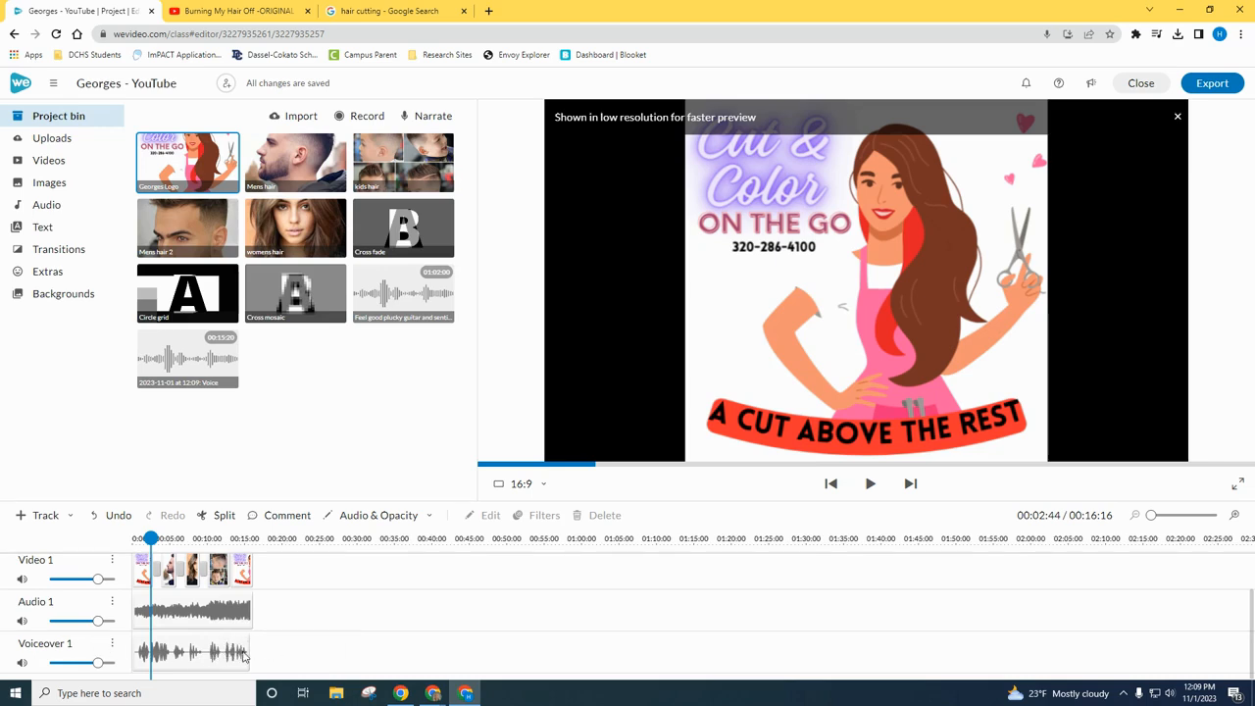
{"action": "left_click_drag", "start_coordinate": [150, 538], "coordinate": [123, 540]}
{"action": "left_click", "coordinate": [872, 484]}
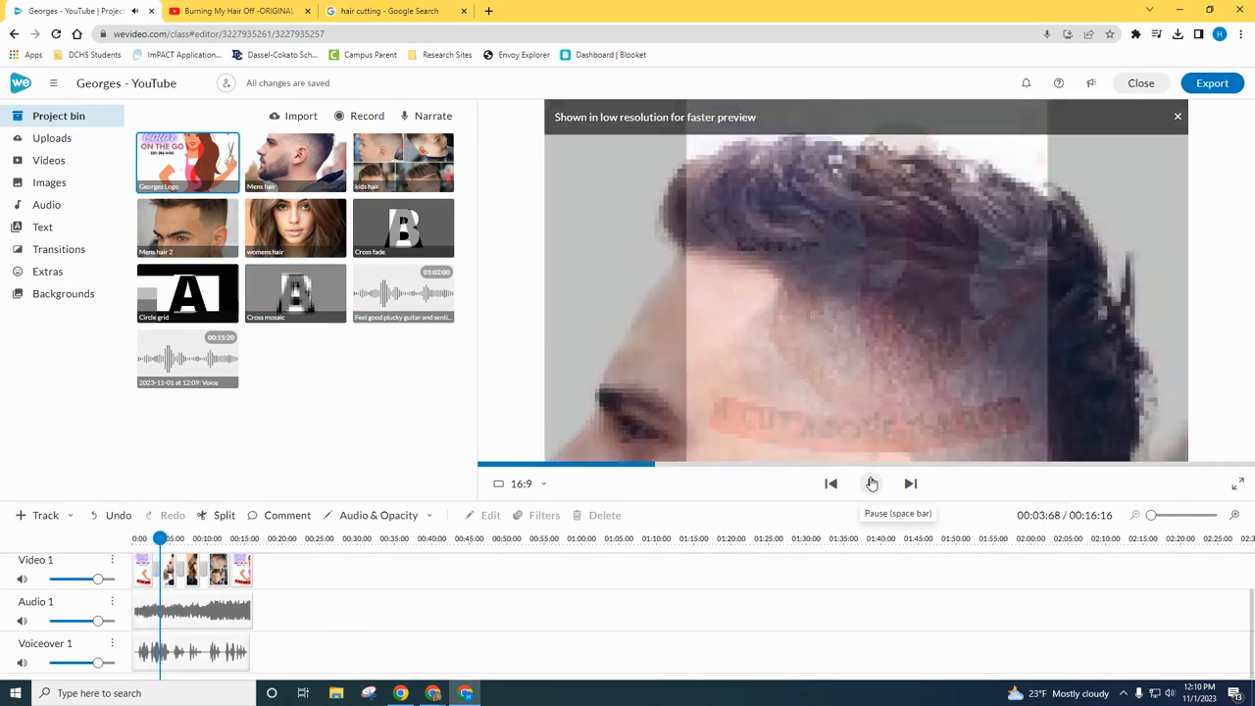
{"action": "left_click", "coordinate": [872, 484]}
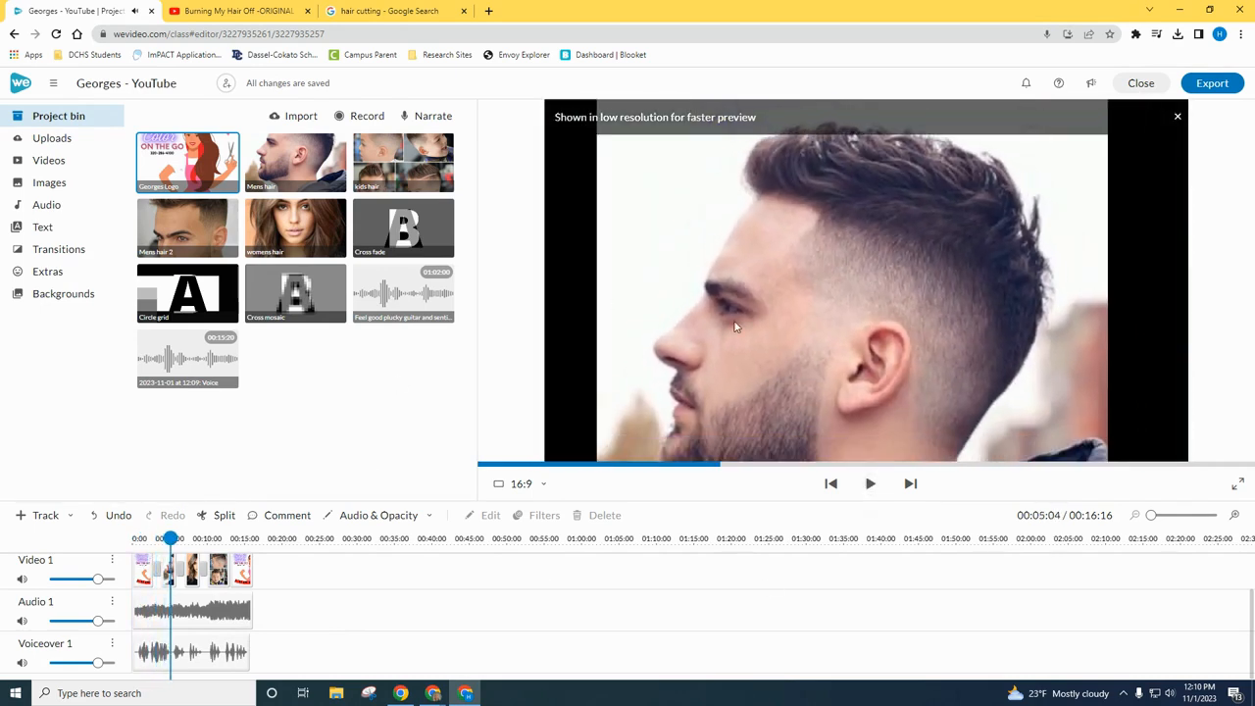
Lower the volume of the Audio 1 track and replay part of the timeline to check the balance with the voiceover.
{"action": "left_click", "coordinate": [186, 614]}
{"action": "left_click_drag", "start_coordinate": [93, 621], "coordinate": [79, 622]}
{"action": "left_click", "coordinate": [180, 539]}
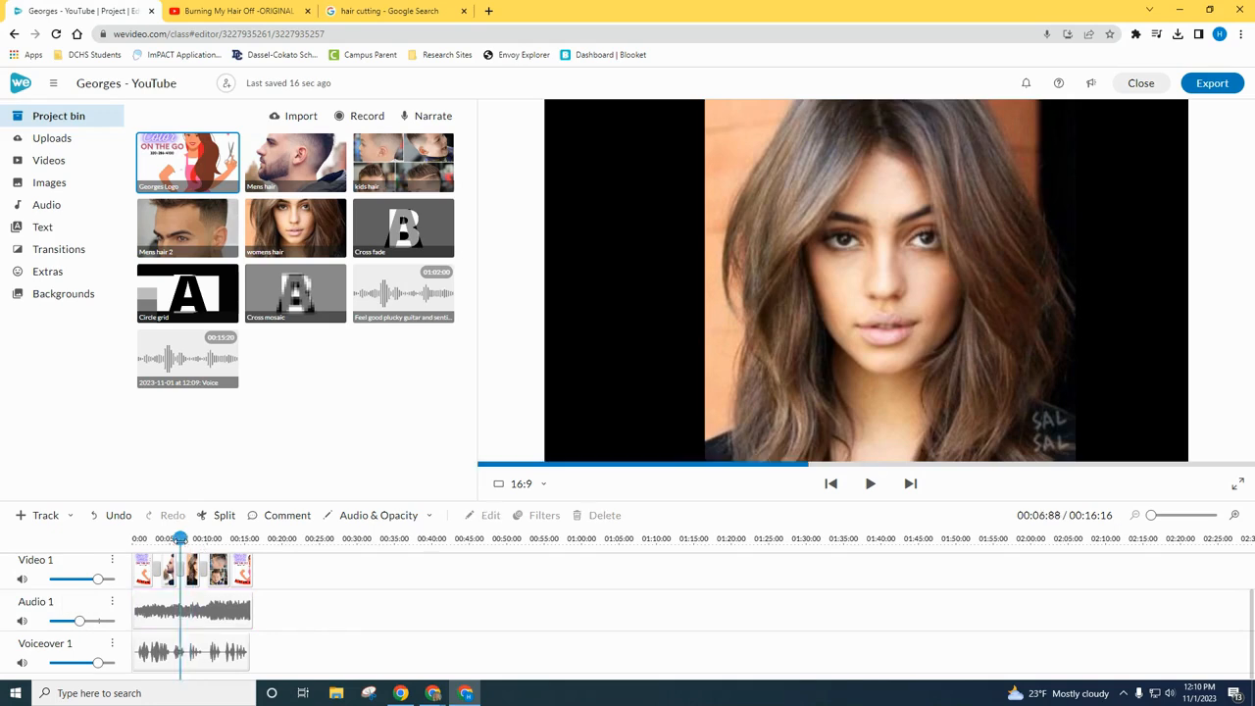
{"action": "left_click_drag", "start_coordinate": [180, 539], "coordinate": [149, 539]}
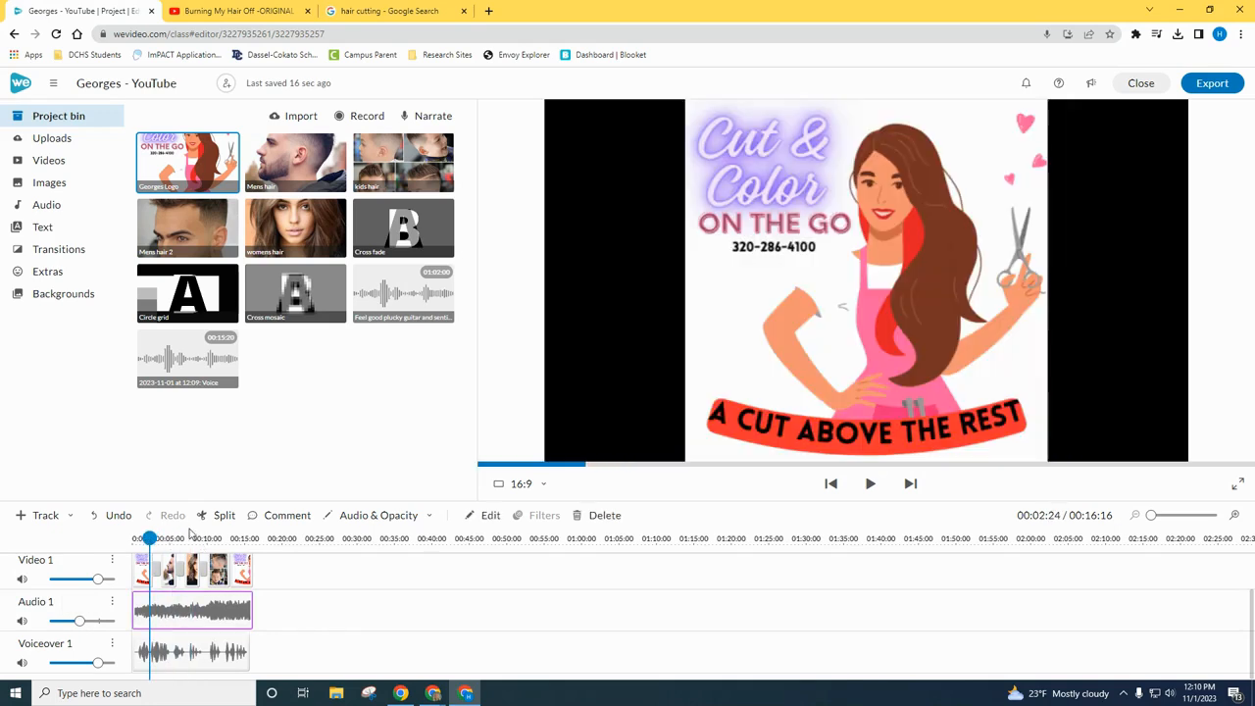
{"action": "left_click", "coordinate": [871, 491]}
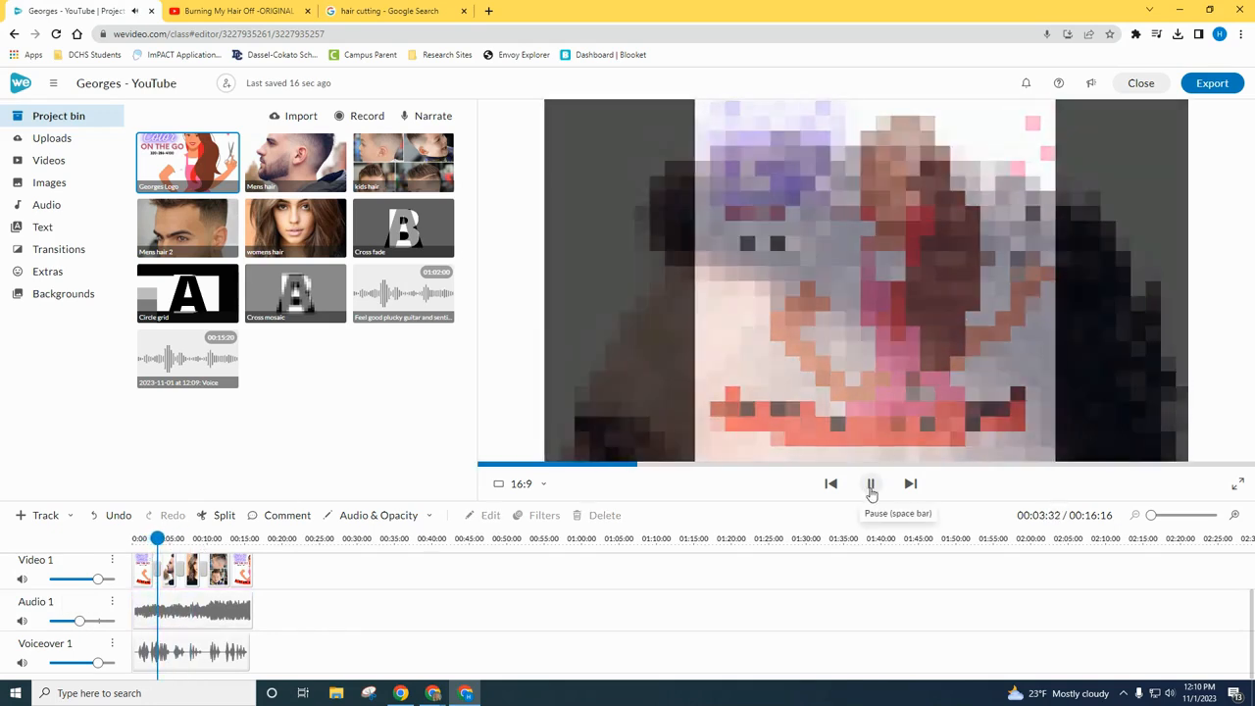
{"action": "left_click", "coordinate": [871, 490]}
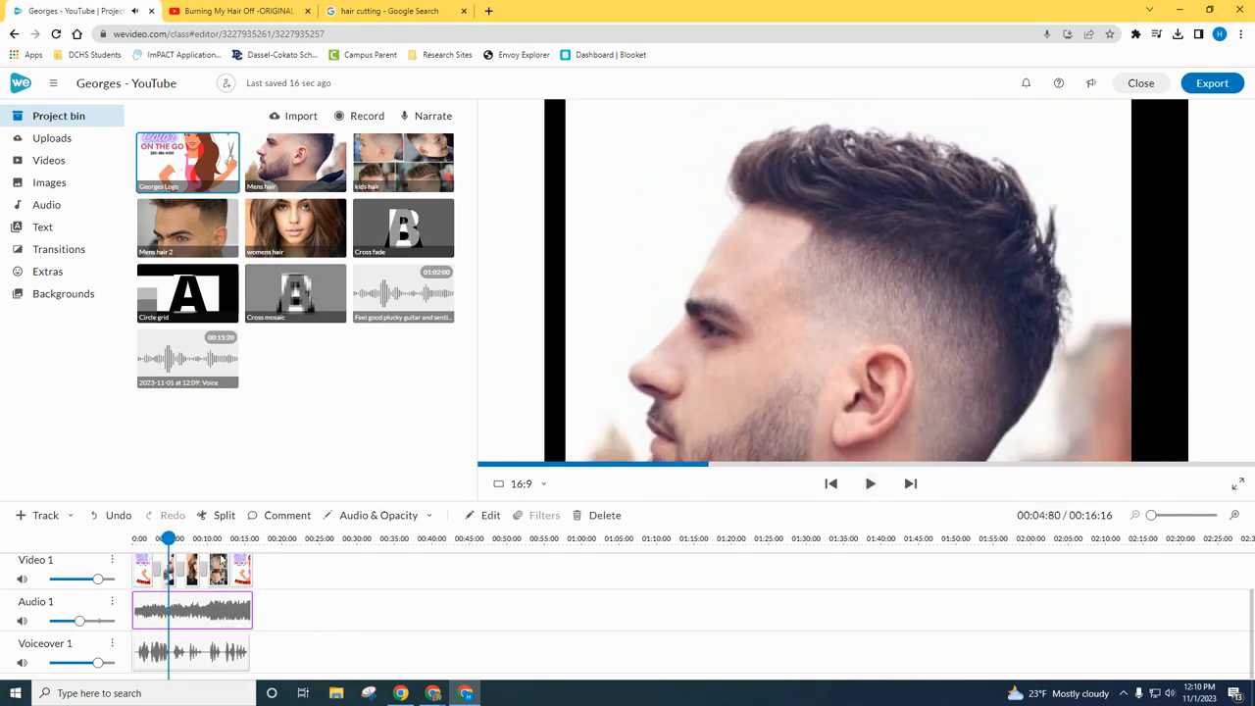
Place the playhead just past the last clip and look at the Burning My Hair Off video on YouTube.
{"action": "left_click_drag", "start_coordinate": [169, 538], "coordinate": [257, 535]}
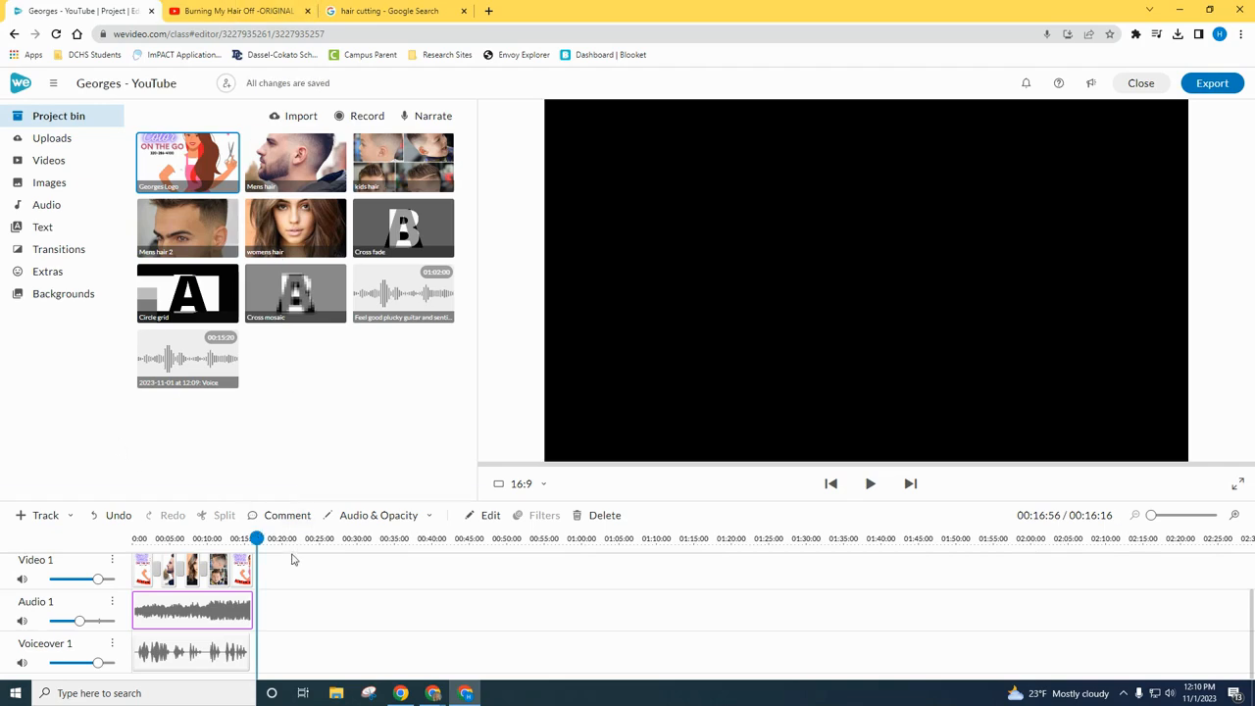
{"action": "left_click", "coordinate": [235, 11]}
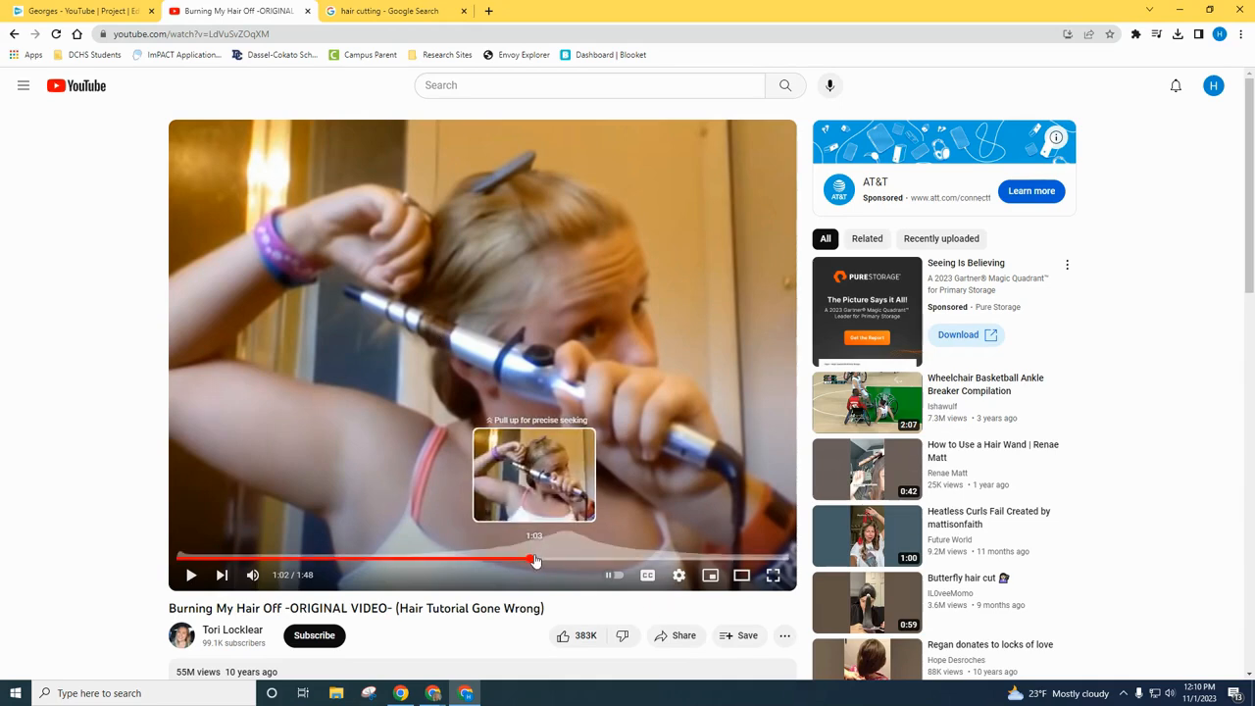
{"action": "left_click", "coordinate": [84, 11]}
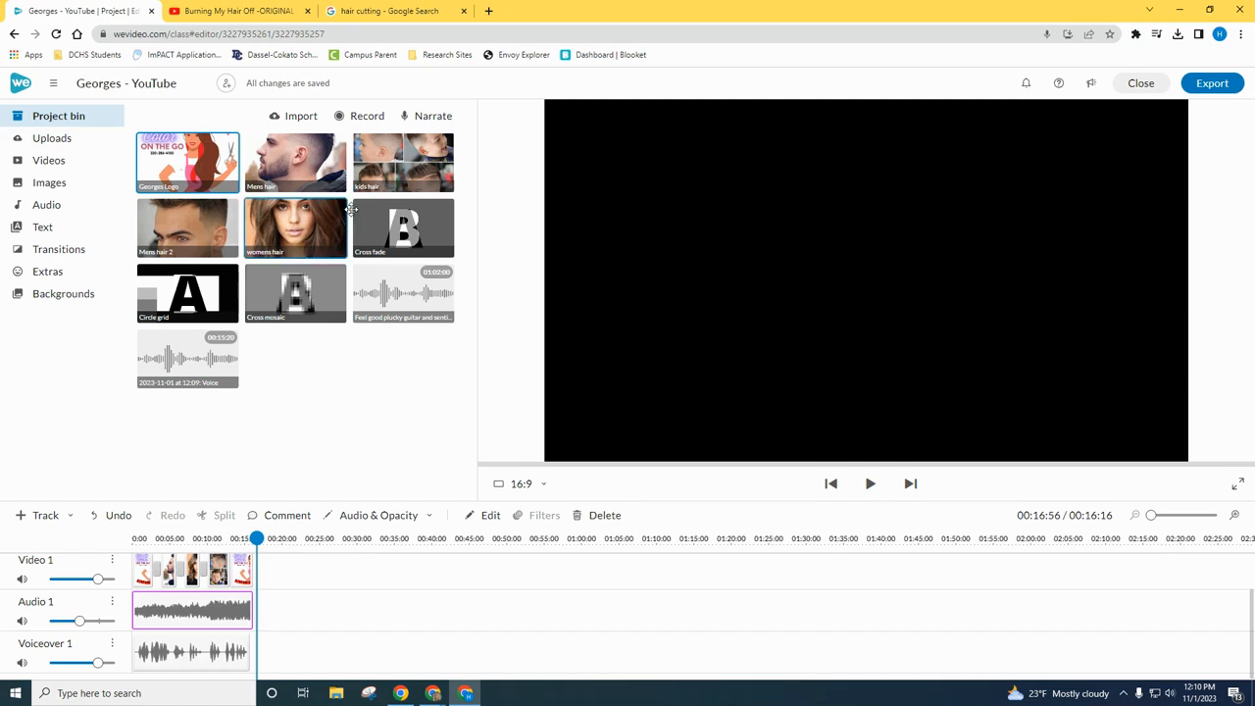
Start a WeVideo screen recording of the entire Screen 1 with No audio as the audio source.
{"action": "left_click", "coordinate": [360, 118]}
{"action": "left_click", "coordinate": [553, 368]}
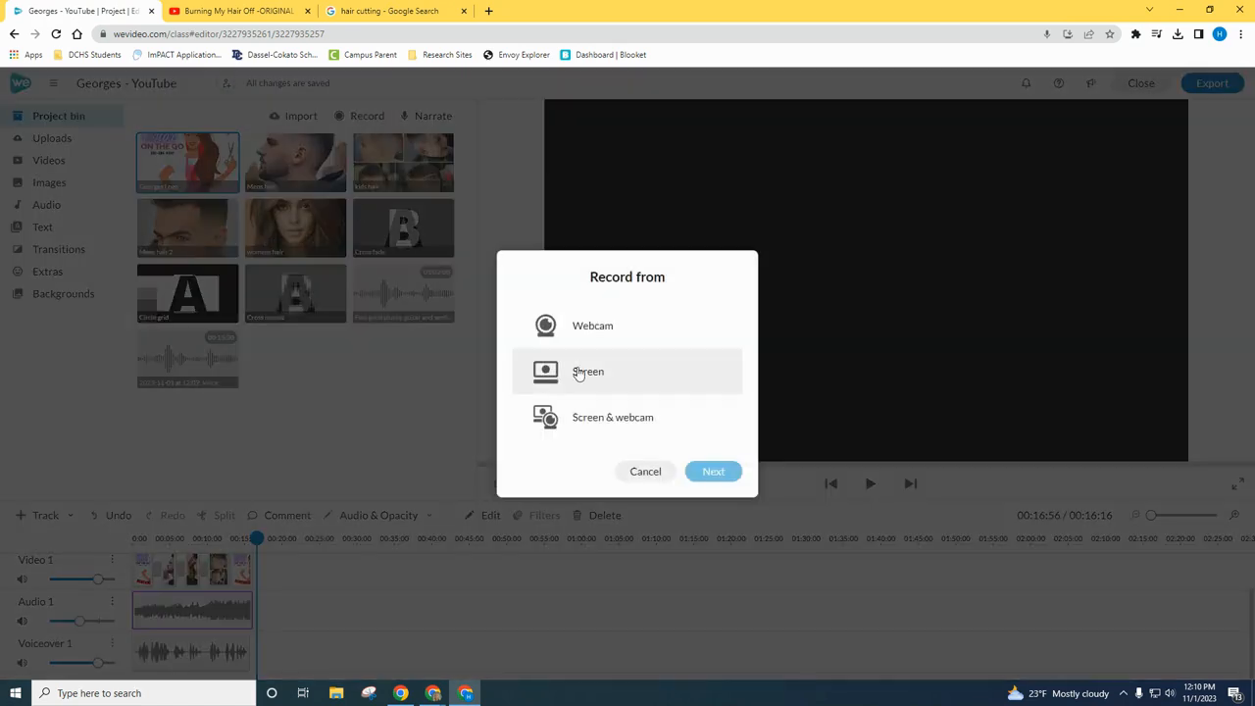
{"action": "left_click", "coordinate": [711, 473]}
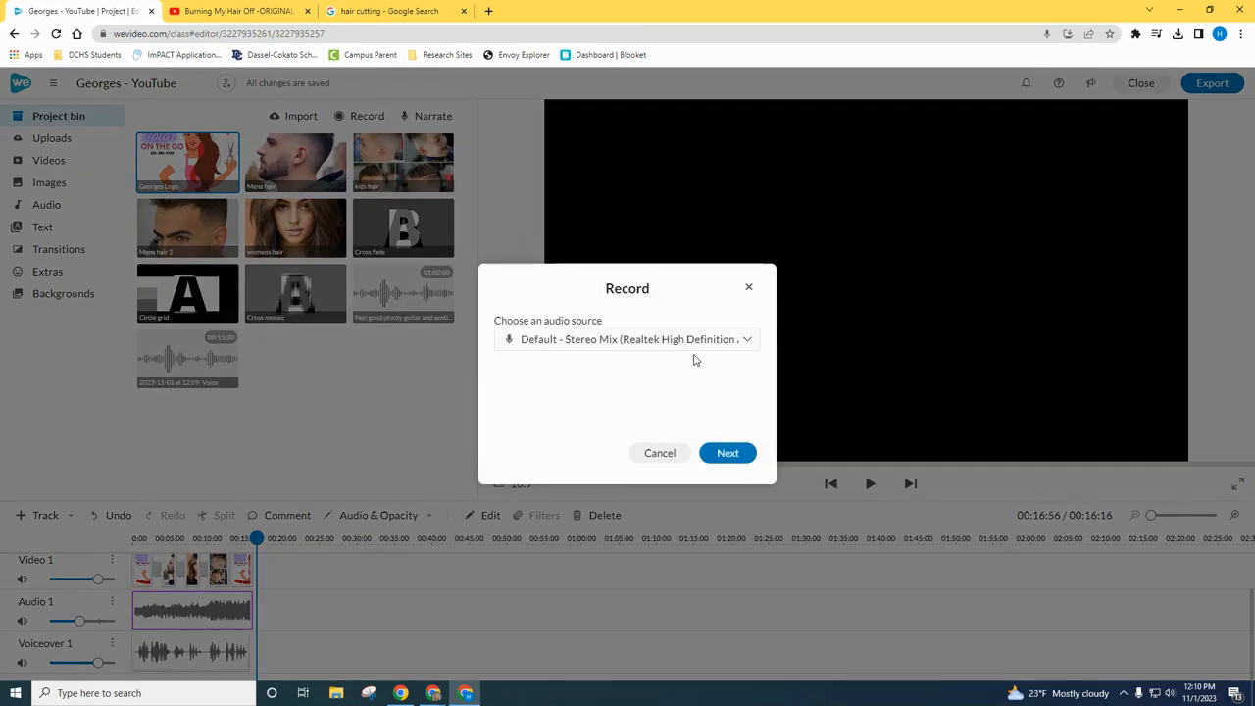
{"action": "left_click", "coordinate": [695, 343]}
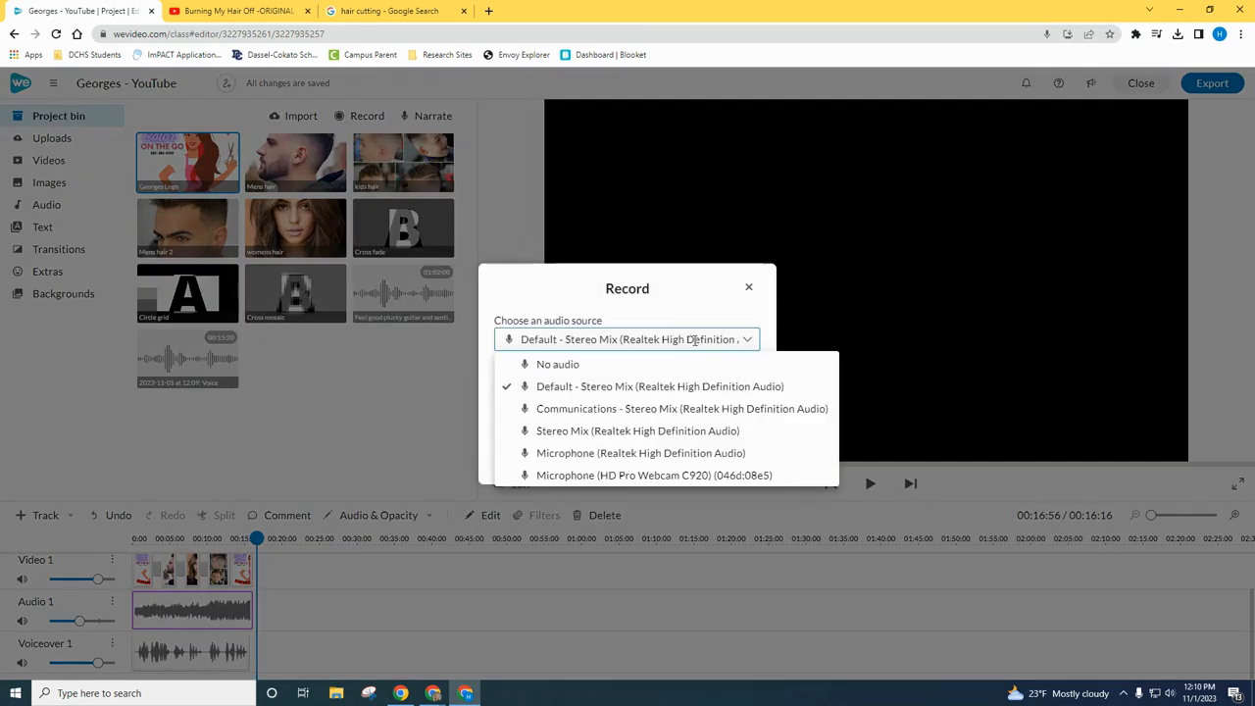
{"action": "left_click", "coordinate": [569, 367]}
{"action": "left_click", "coordinate": [727, 453]}
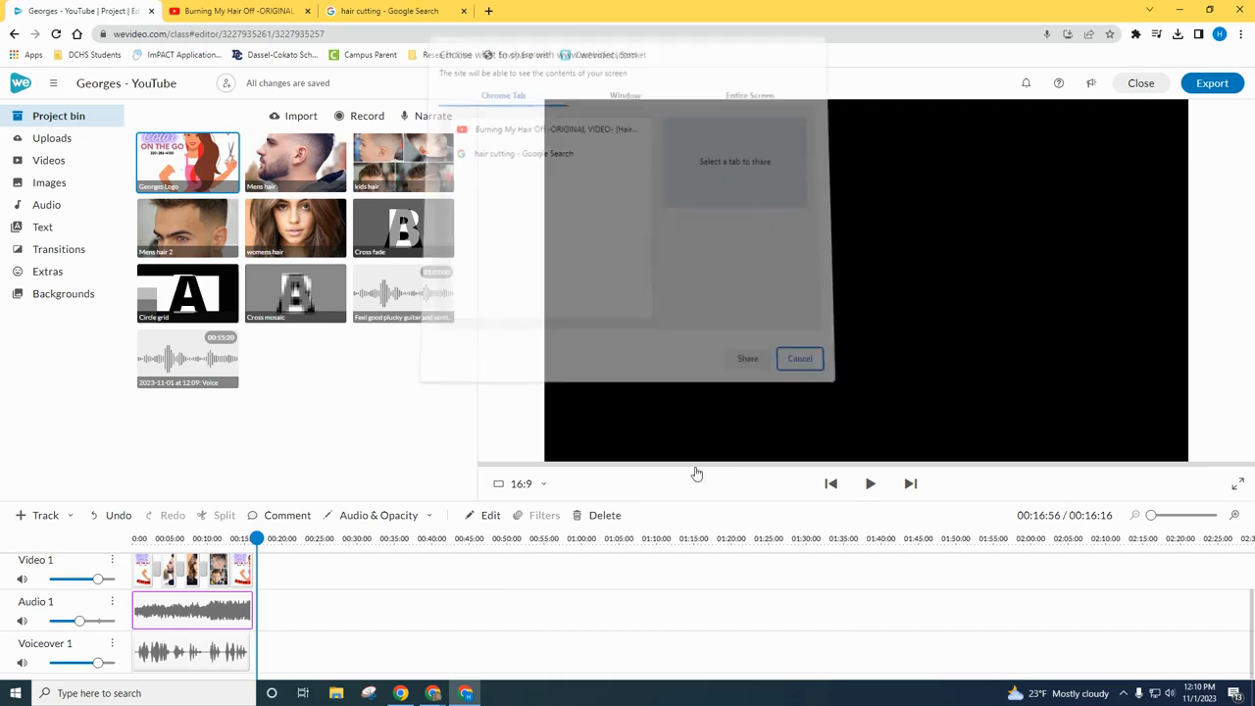
{"action": "left_click", "coordinate": [747, 103]}
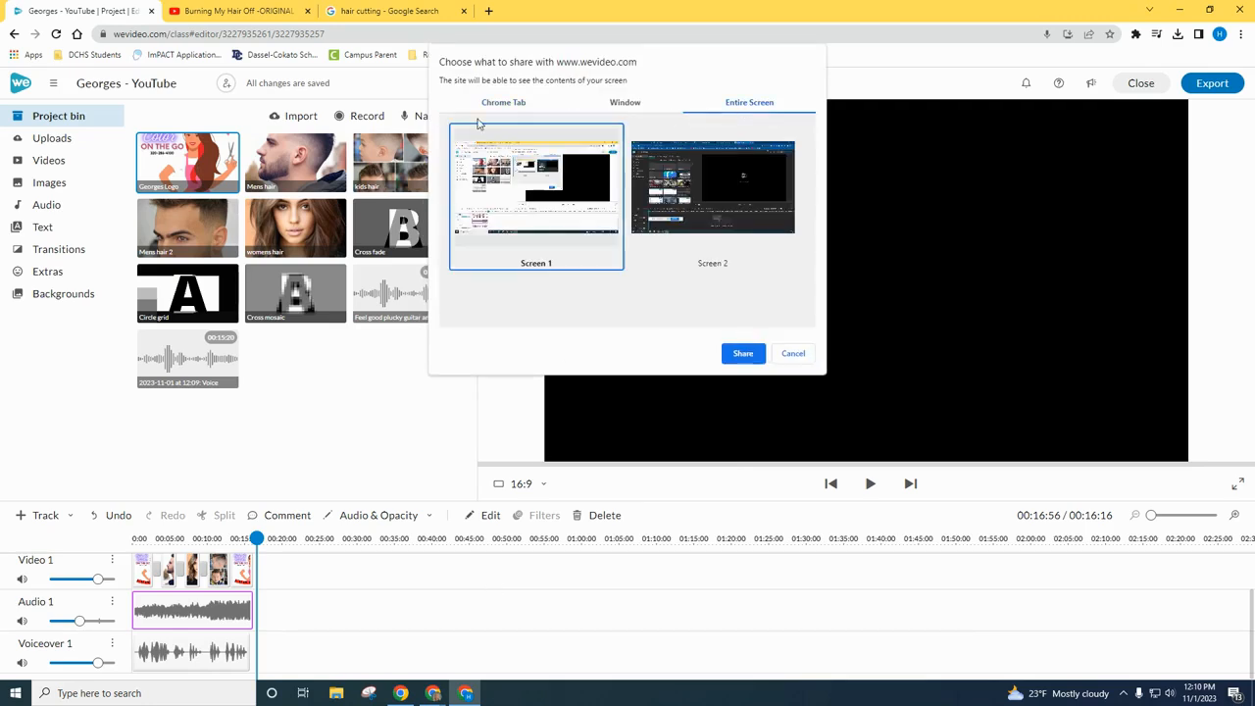
{"action": "left_click", "coordinate": [742, 353]}
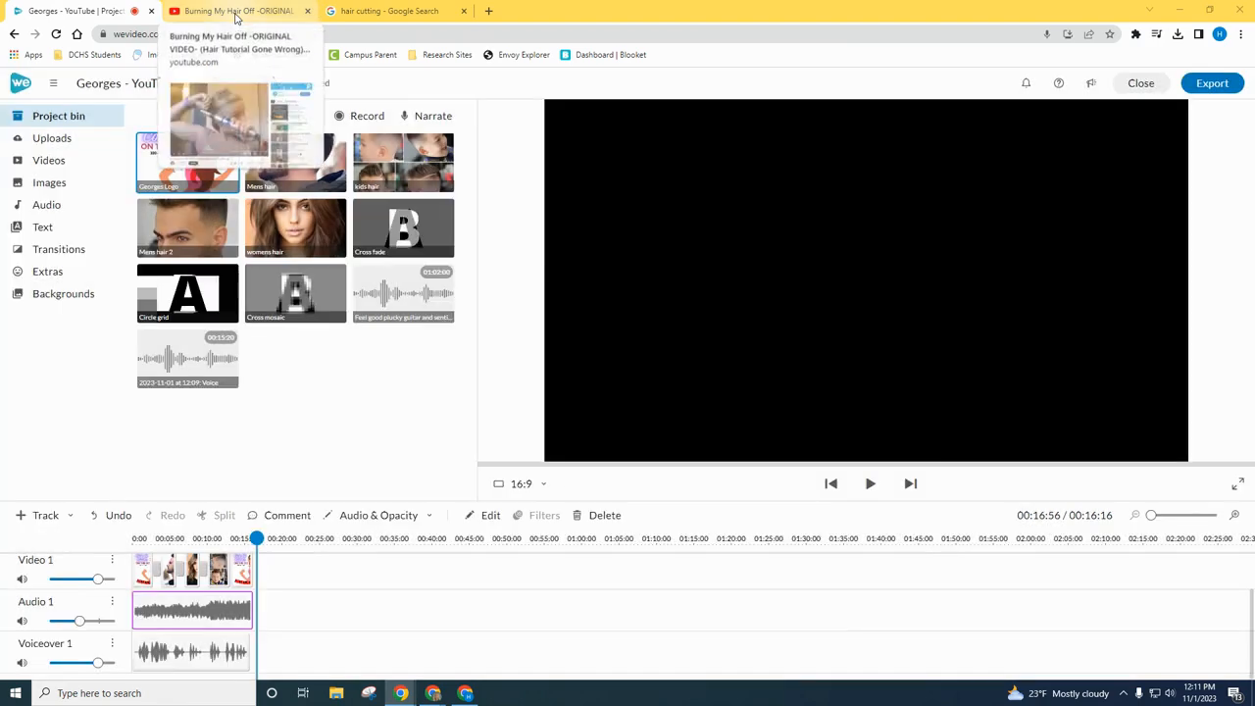
Switch to YouTube and play the Burning My Hair Off video full screen from 1:02 to 1:13, pausing it and leaving full screen at the end.
{"action": "left_click", "coordinate": [236, 13]}
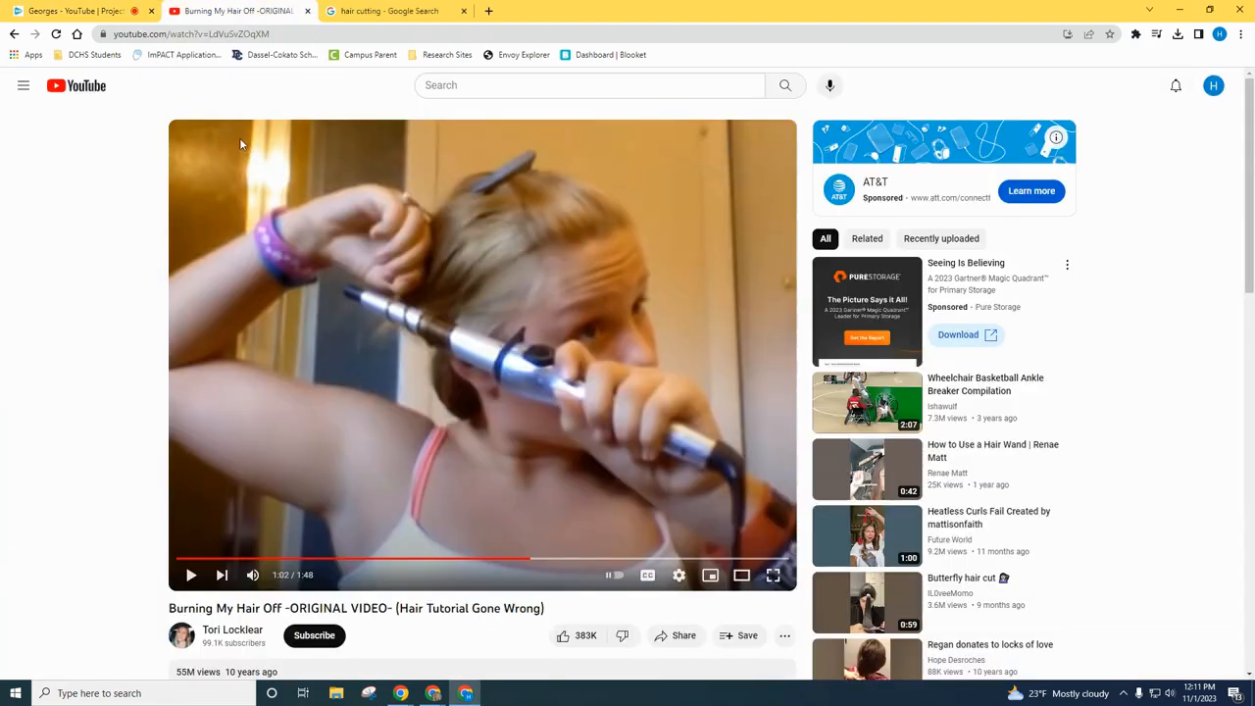
{"action": "left_click", "coordinate": [773, 574]}
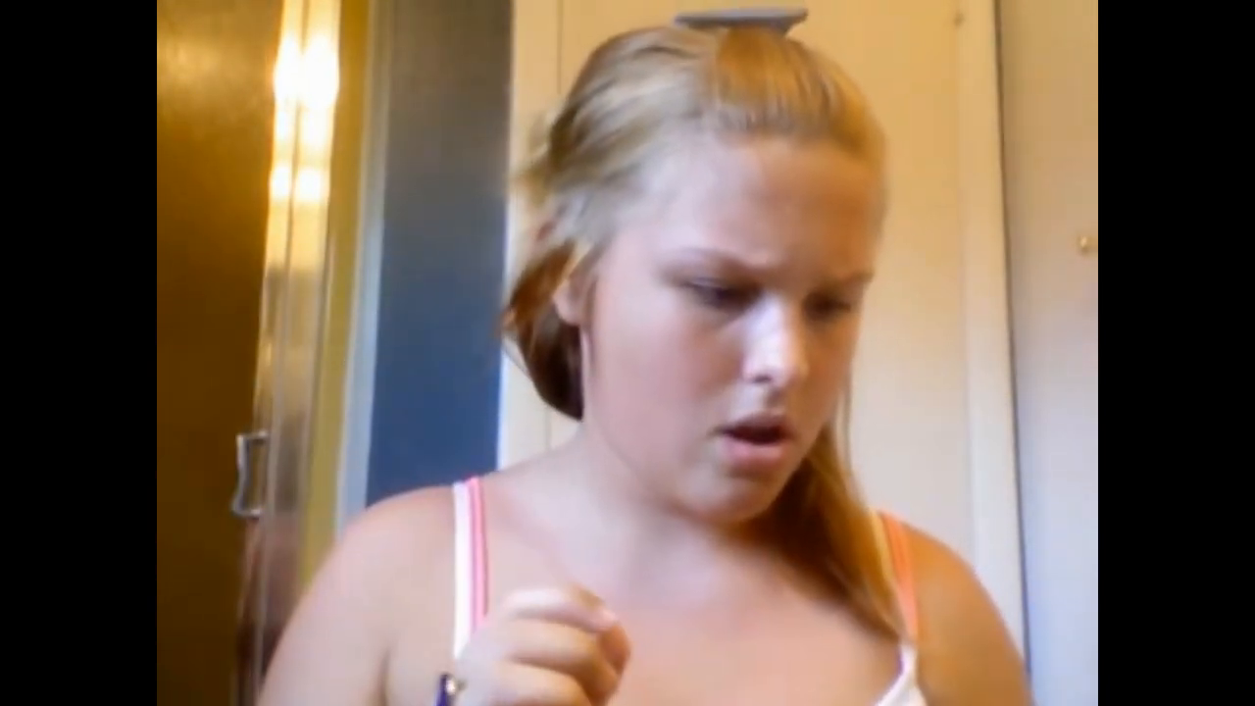
{"action": "mouse_move", "coordinate": [566, 673]}
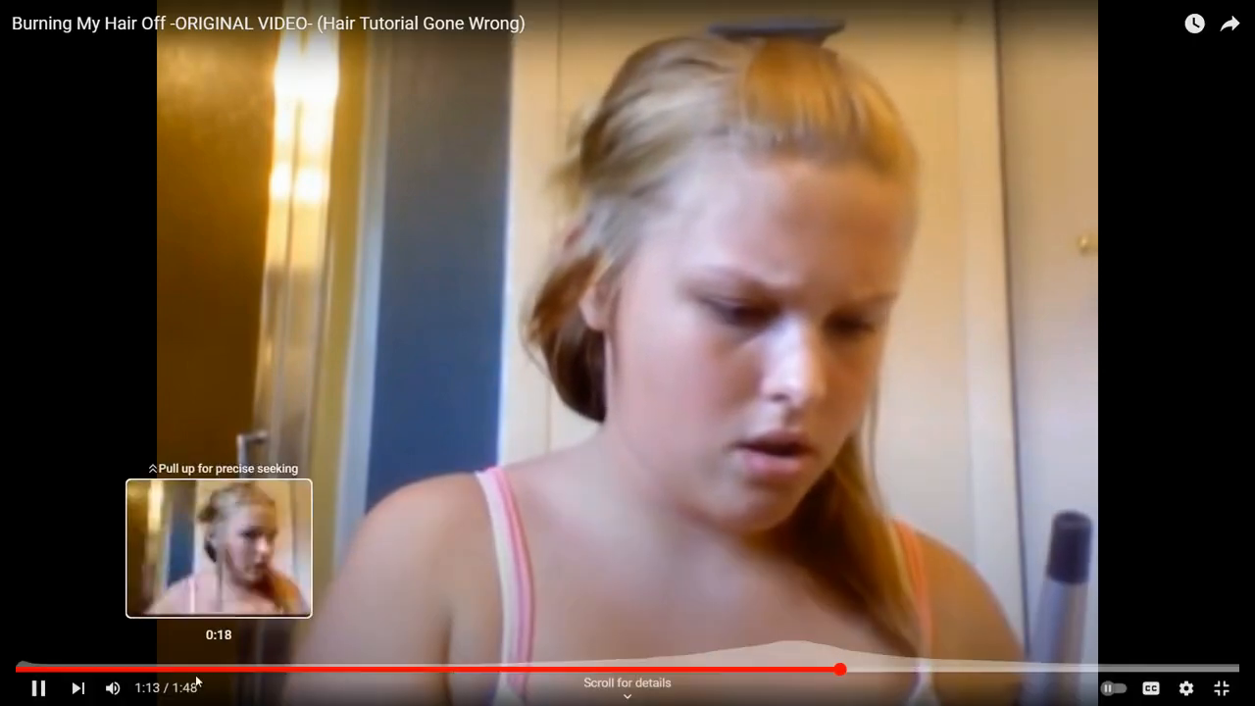
{"action": "left_click", "coordinate": [38, 687]}
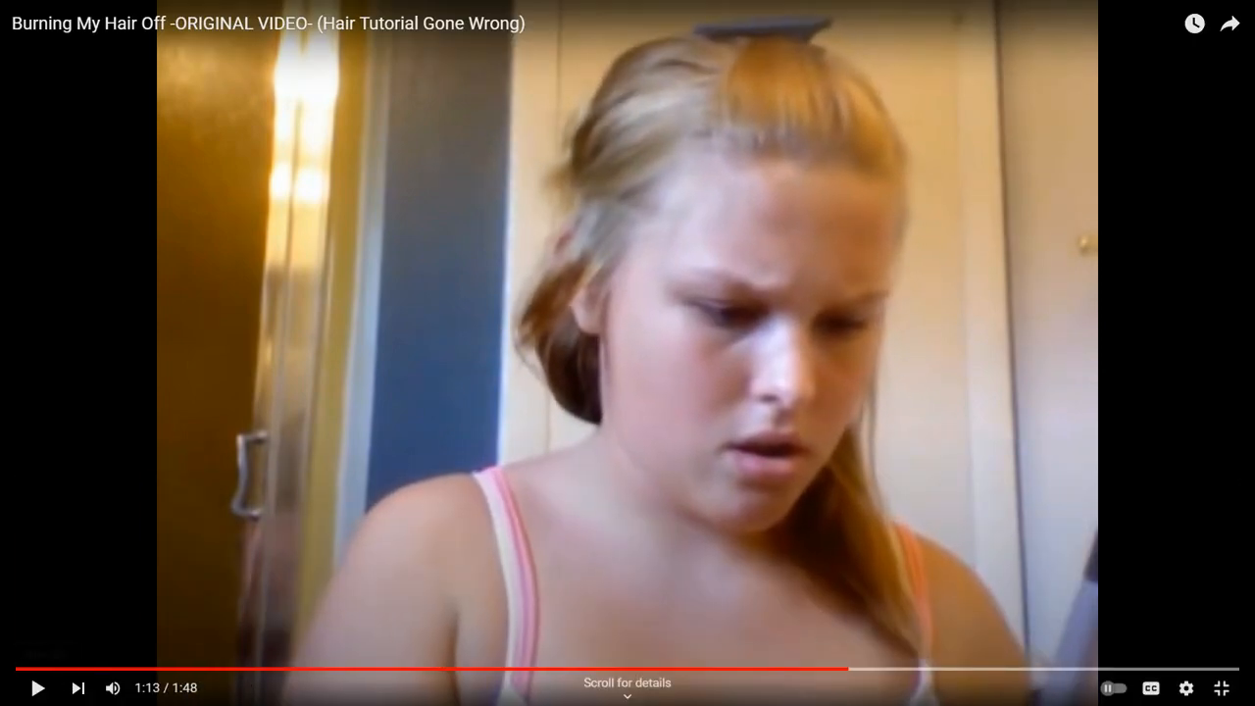
{"action": "key", "text": "Escape"}
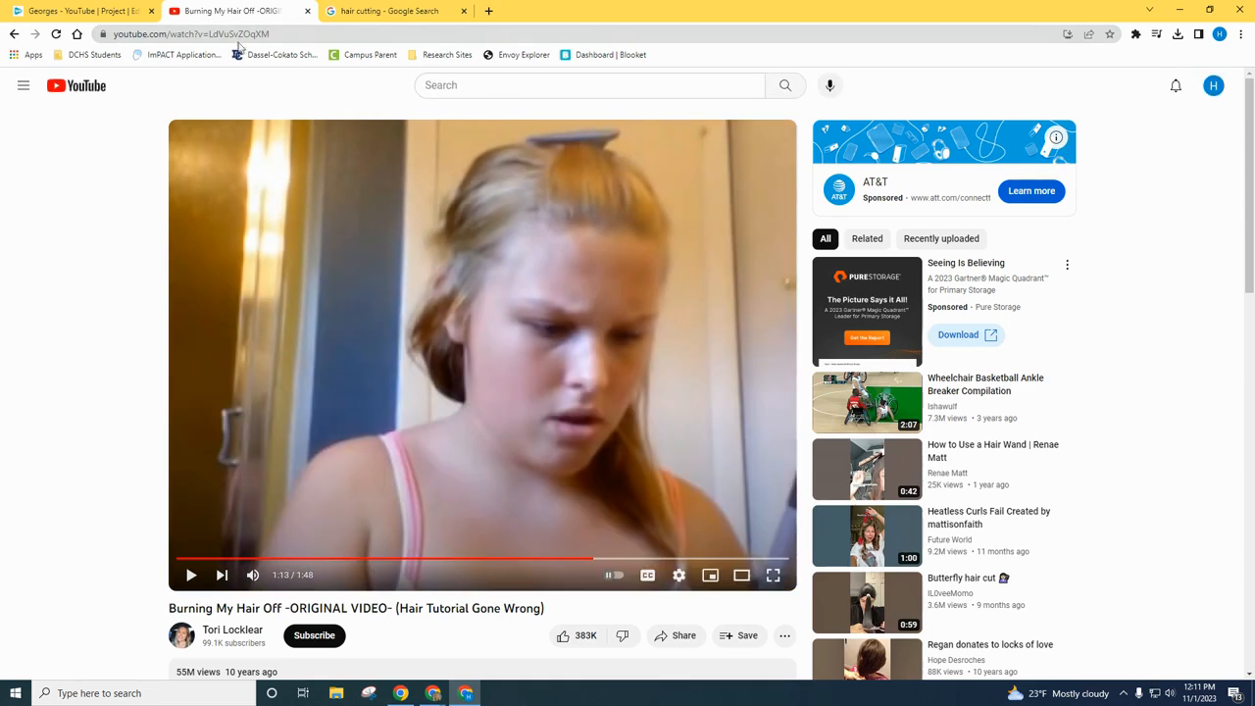
Return to the WeVideo tab, preview the finished screen recording and save it to the project.
{"action": "left_click", "coordinate": [78, 10]}
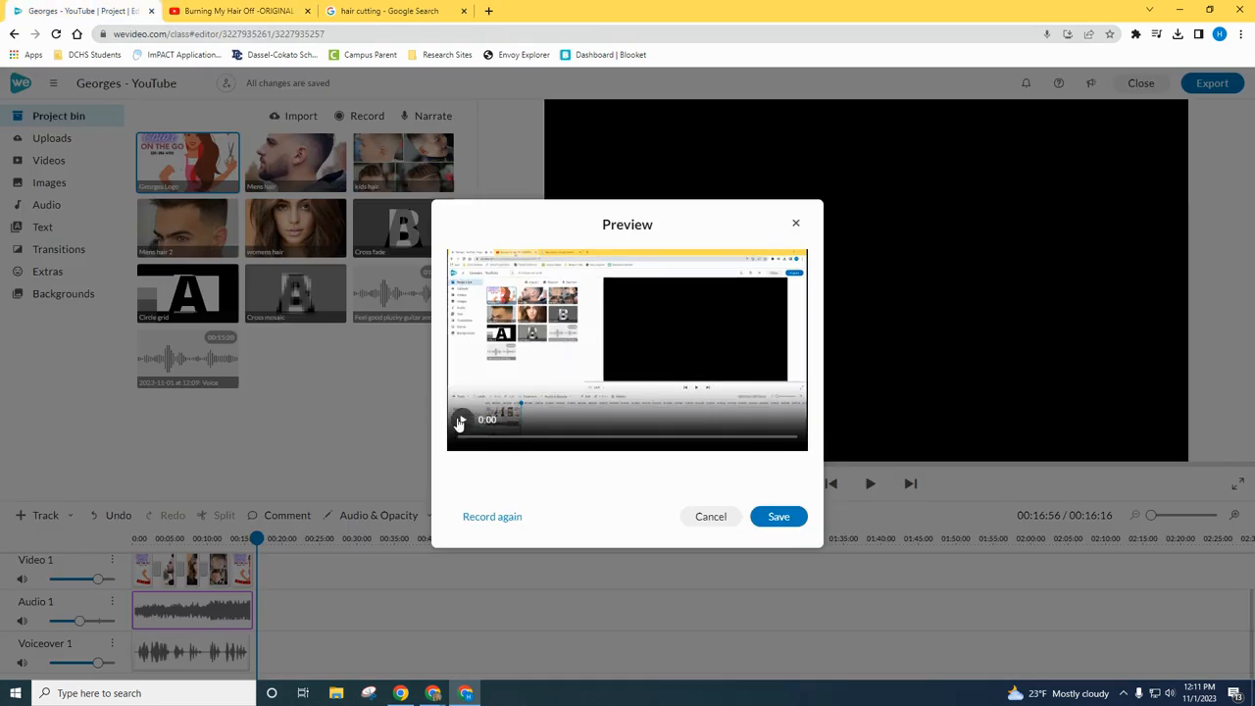
{"action": "left_click", "coordinate": [460, 421]}
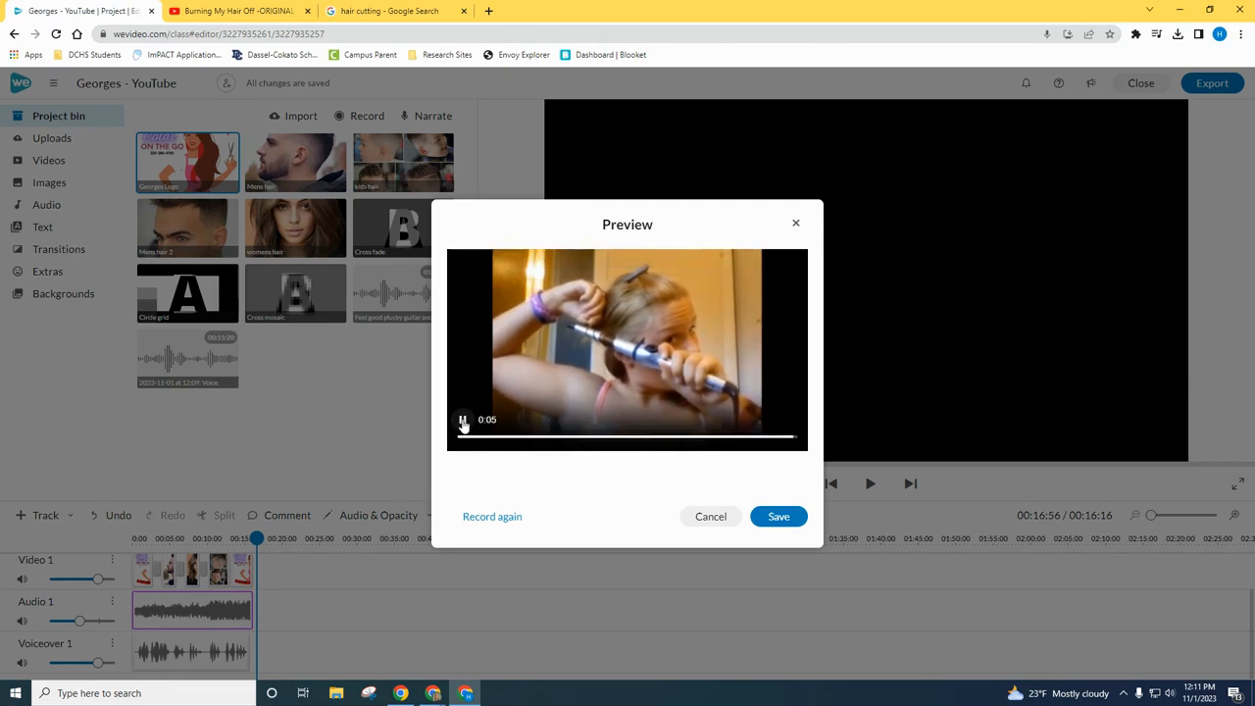
{"action": "left_click", "coordinate": [463, 421]}
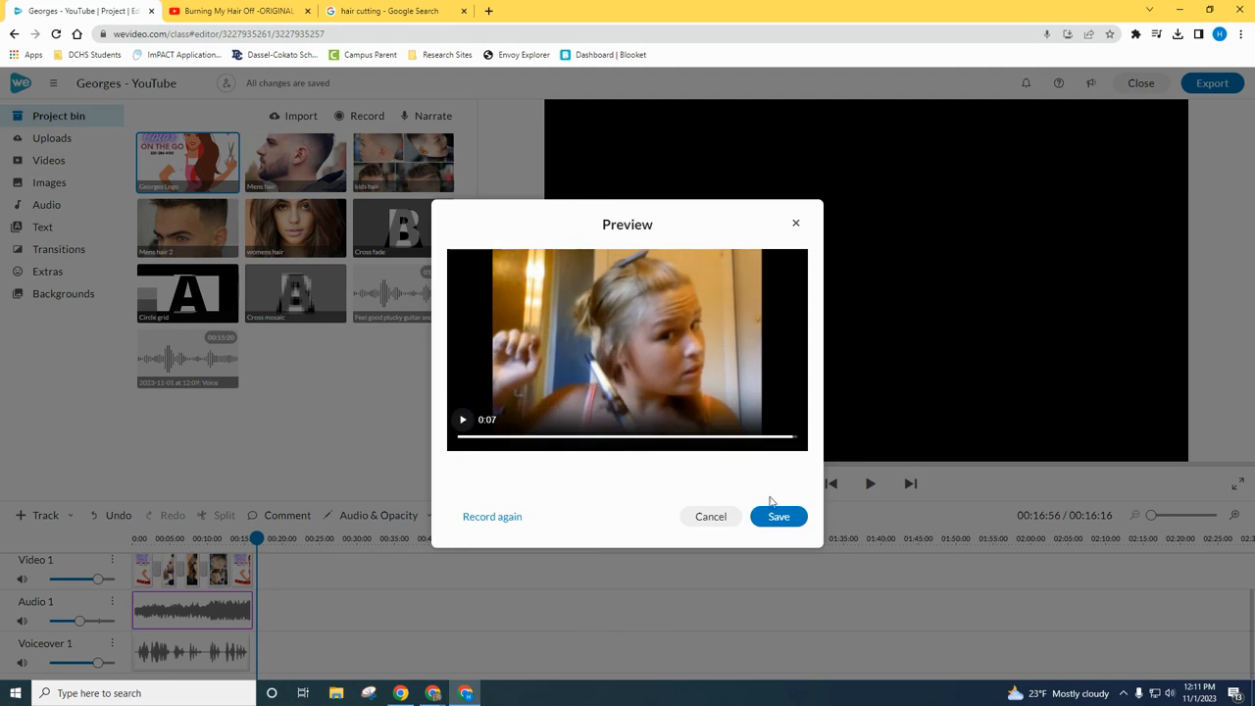
{"action": "left_click", "coordinate": [779, 516]}
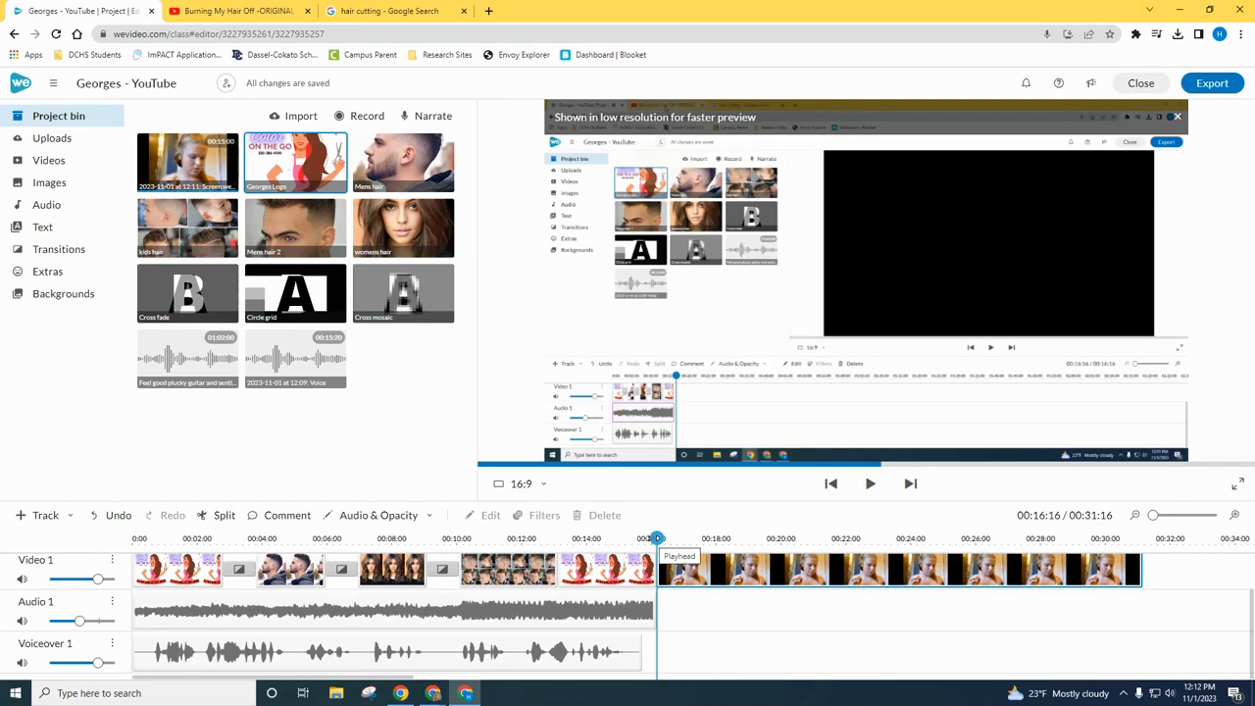
Split the screen recording at 00:22:60, where the full-screen hair-curling footage plays, and remove the part before it.
{"action": "left_click_drag", "start_coordinate": [656, 539], "coordinate": [879, 551]}
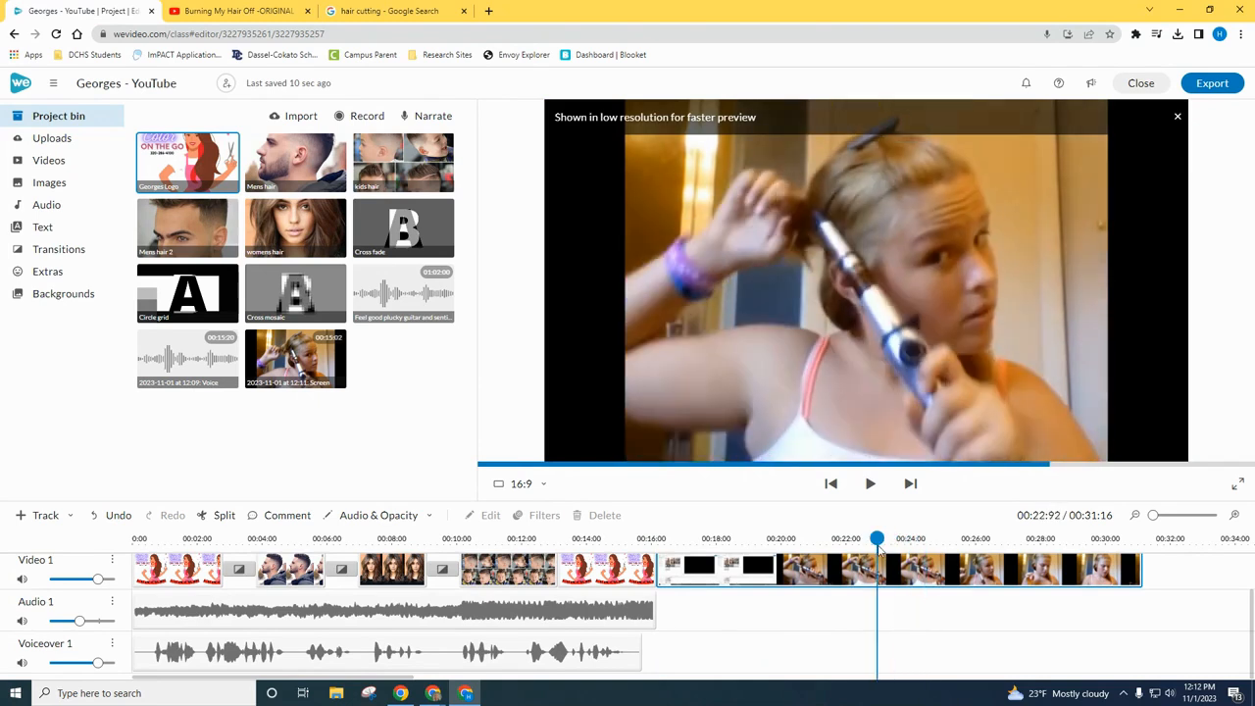
{"action": "left_click", "coordinate": [854, 572]}
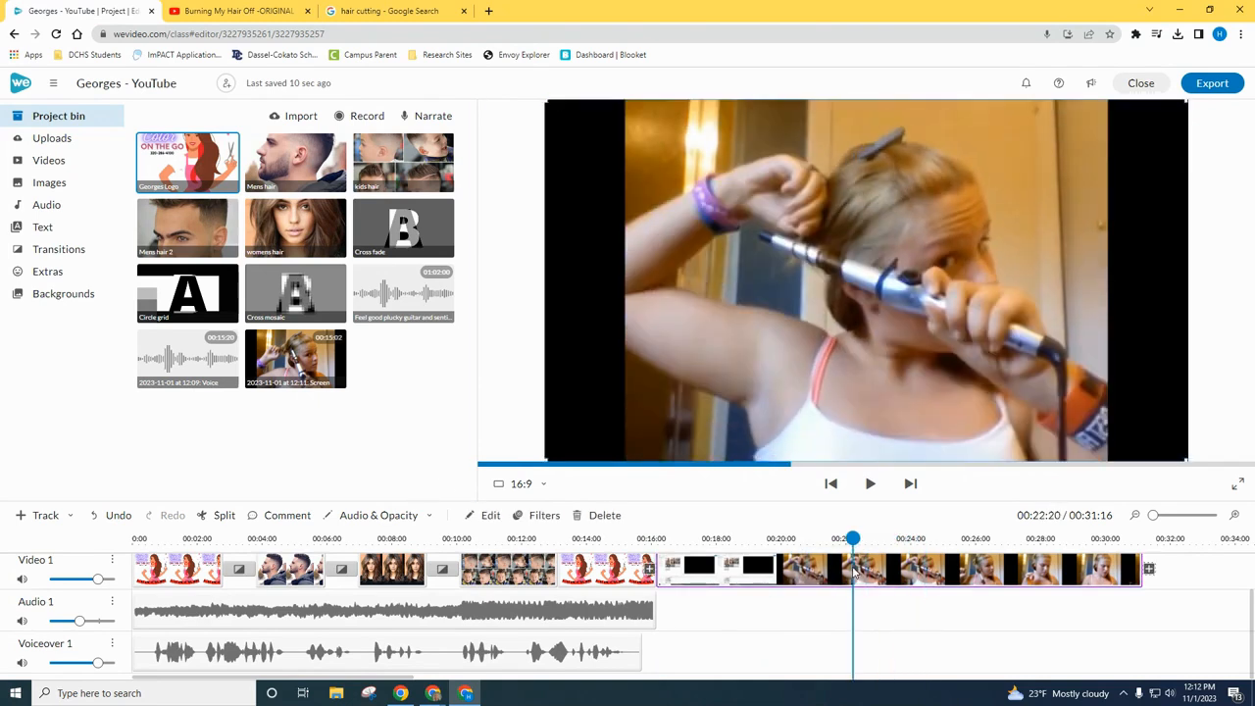
{"action": "left_click_drag", "start_coordinate": [853, 544], "coordinate": [866, 543]}
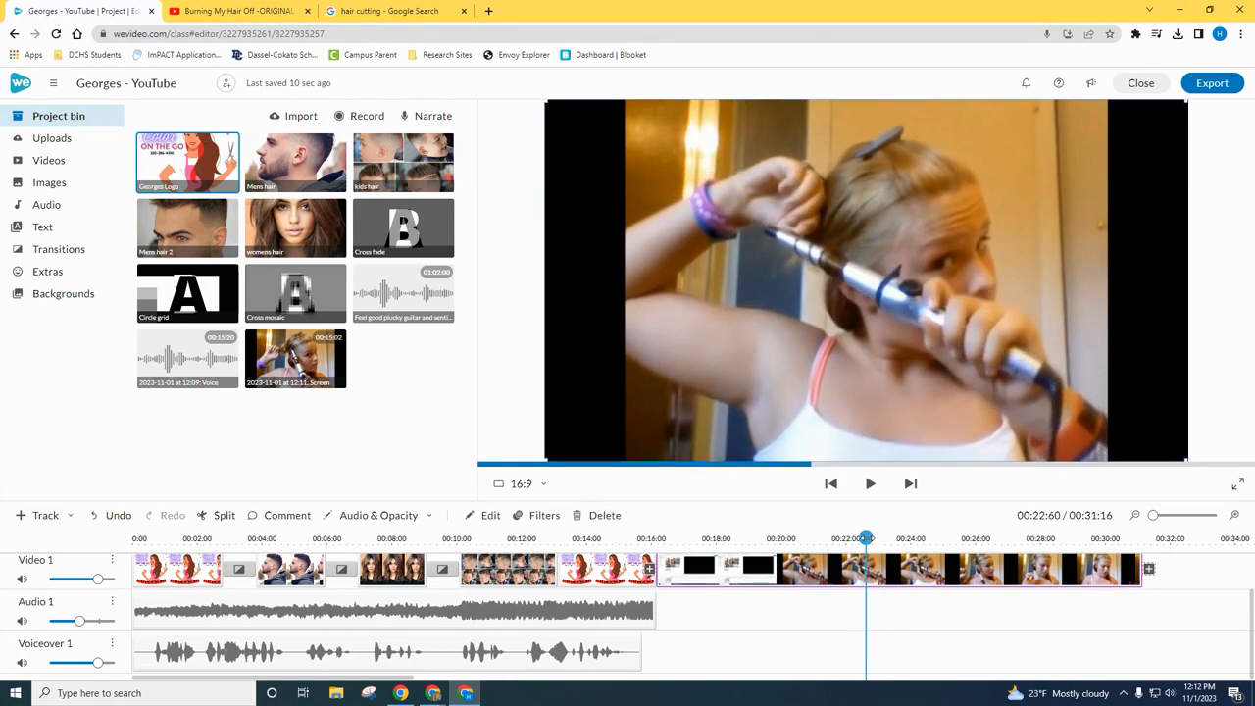
{"action": "left_click", "coordinate": [203, 519]}
{"action": "left_click", "coordinate": [736, 542]}
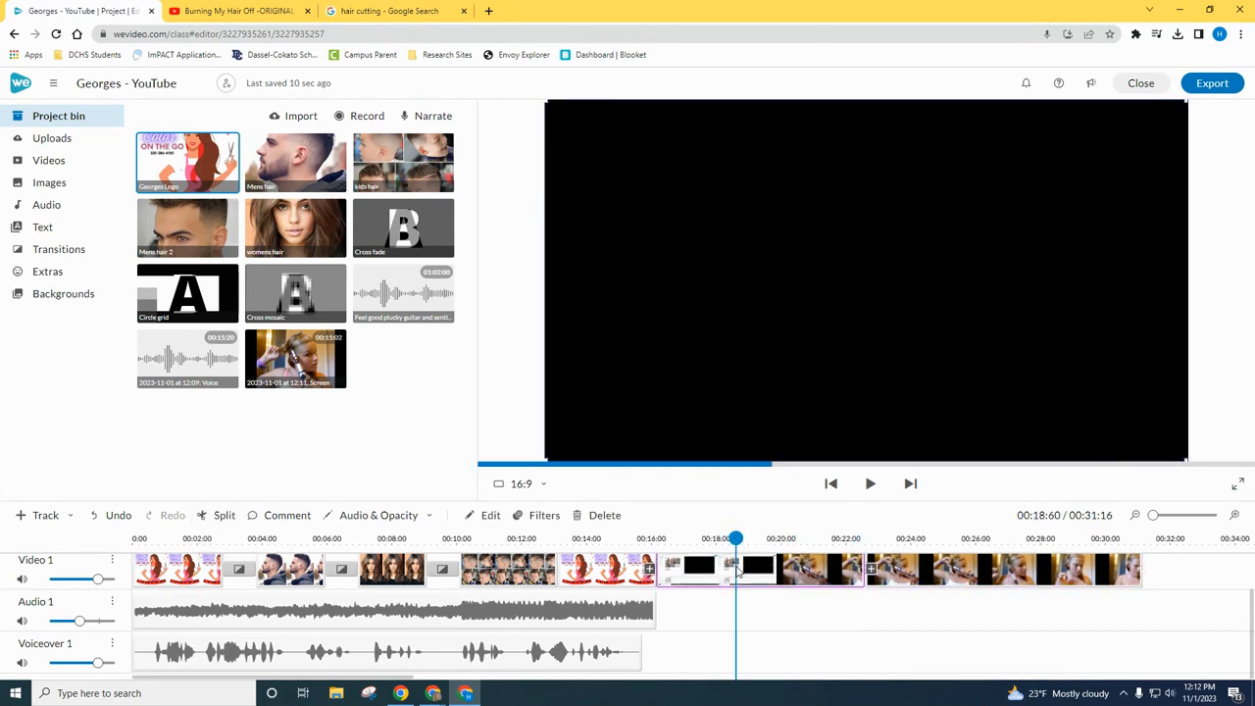
Split the remaining screen recording at 00:27:04 and delete the part after the split.
{"action": "left_click_drag", "start_coordinate": [736, 538], "coordinate": [1011, 538]}
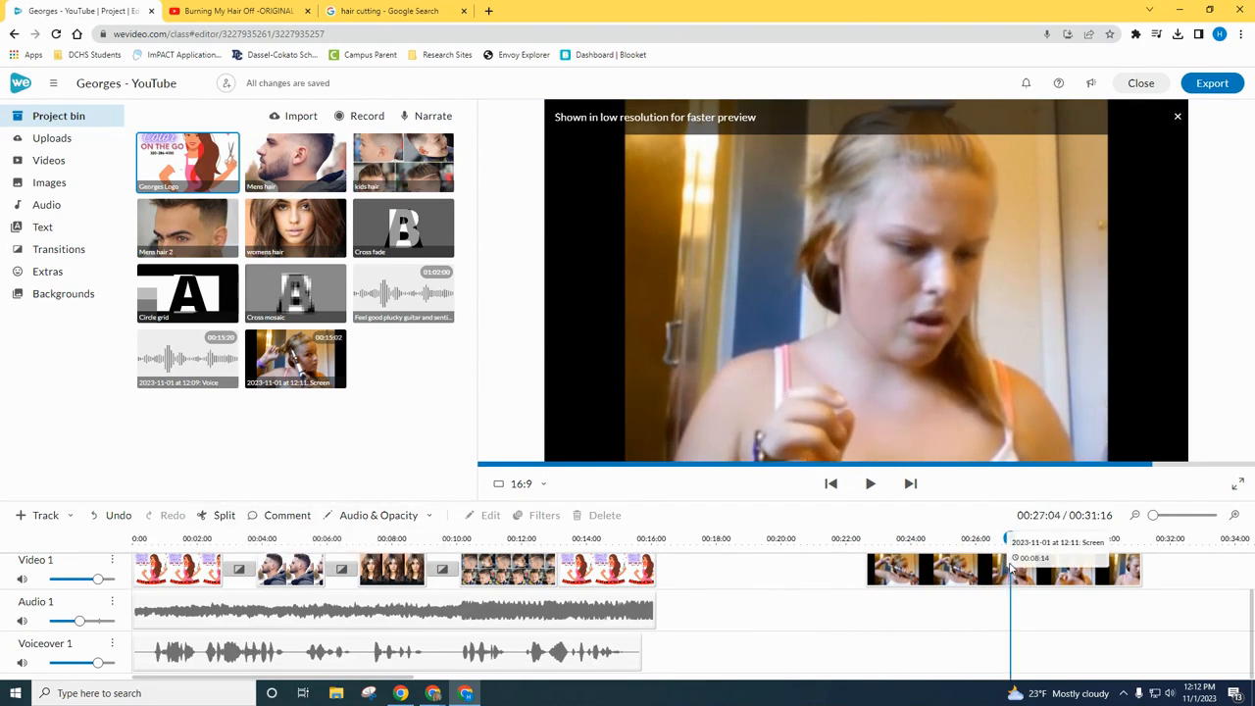
{"action": "left_click", "coordinate": [1010, 574]}
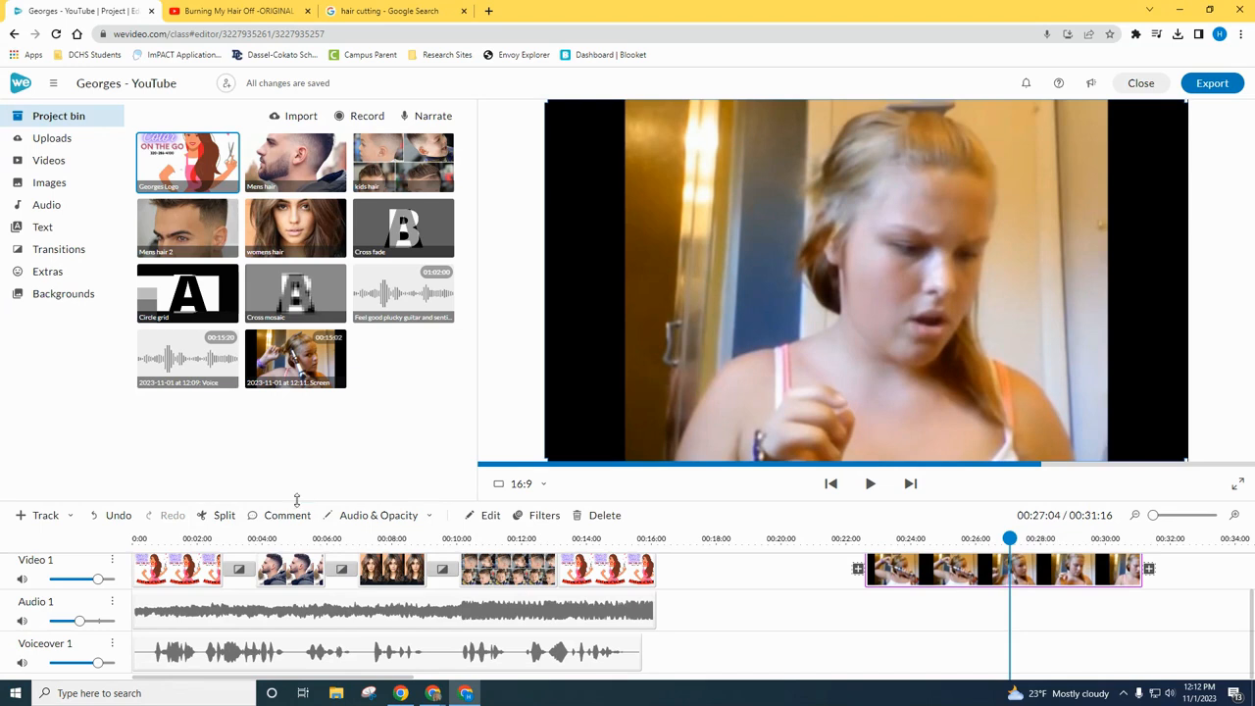
{"action": "left_click", "coordinate": [223, 515]}
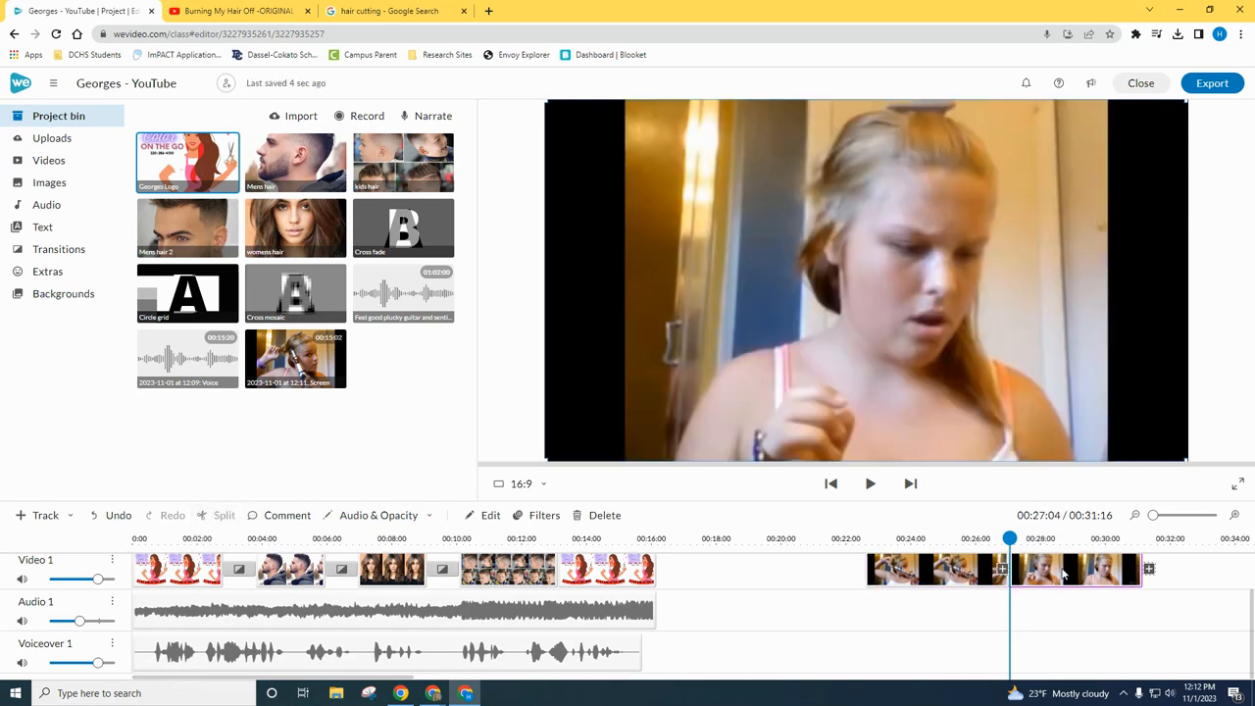
{"action": "key", "text": "Delete"}
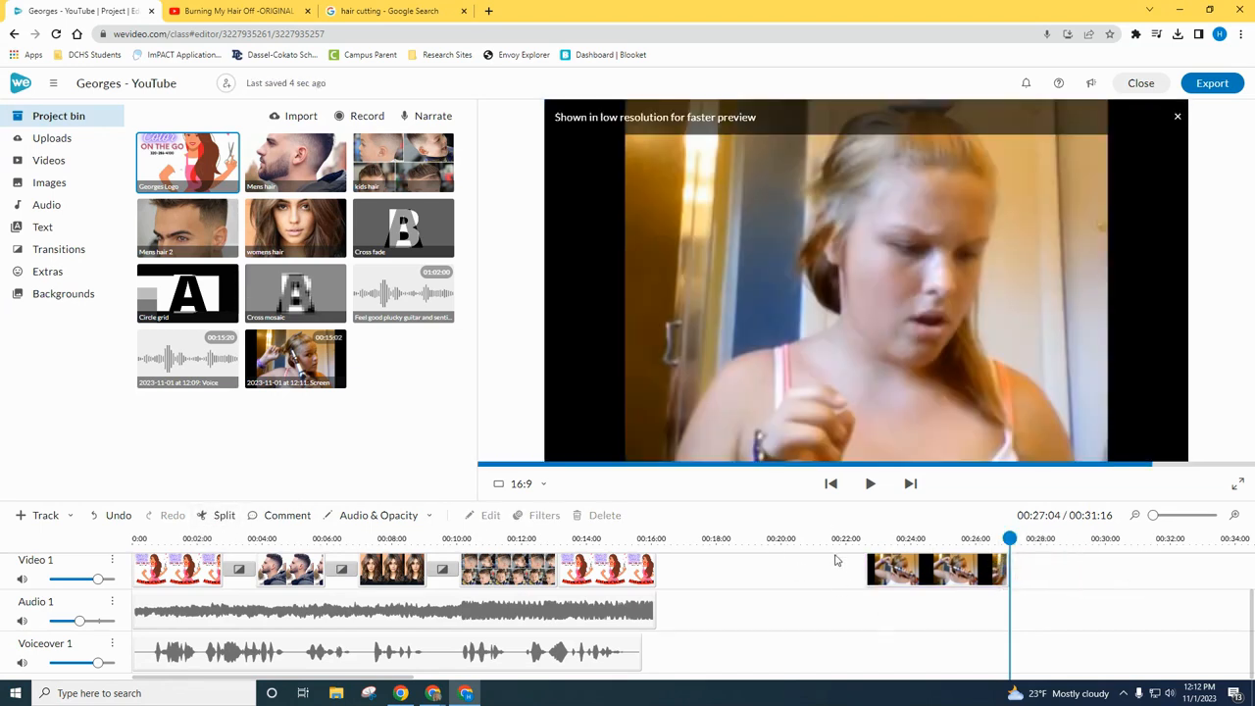
Shift the image clips and transitions later, insert the trimmed recording right after the opening logo, and close the gap behind it.
{"action": "left_click_drag", "start_coordinate": [628, 574], "coordinate": [836, 575]}
{"action": "left_click_drag", "start_coordinate": [590, 564], "coordinate": [234, 569]}
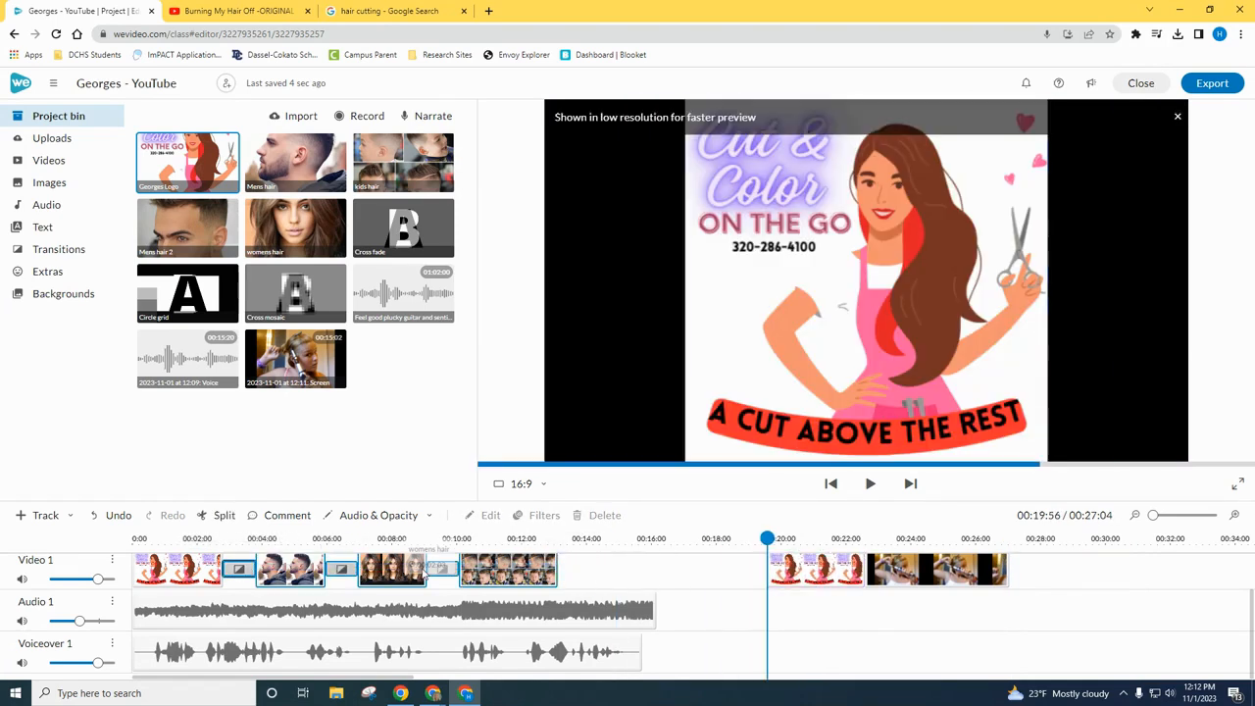
{"action": "left_click_drag", "start_coordinate": [509, 571], "coordinate": [717, 572]}
{"action": "left_click_drag", "start_coordinate": [960, 572], "coordinate": [317, 574]}
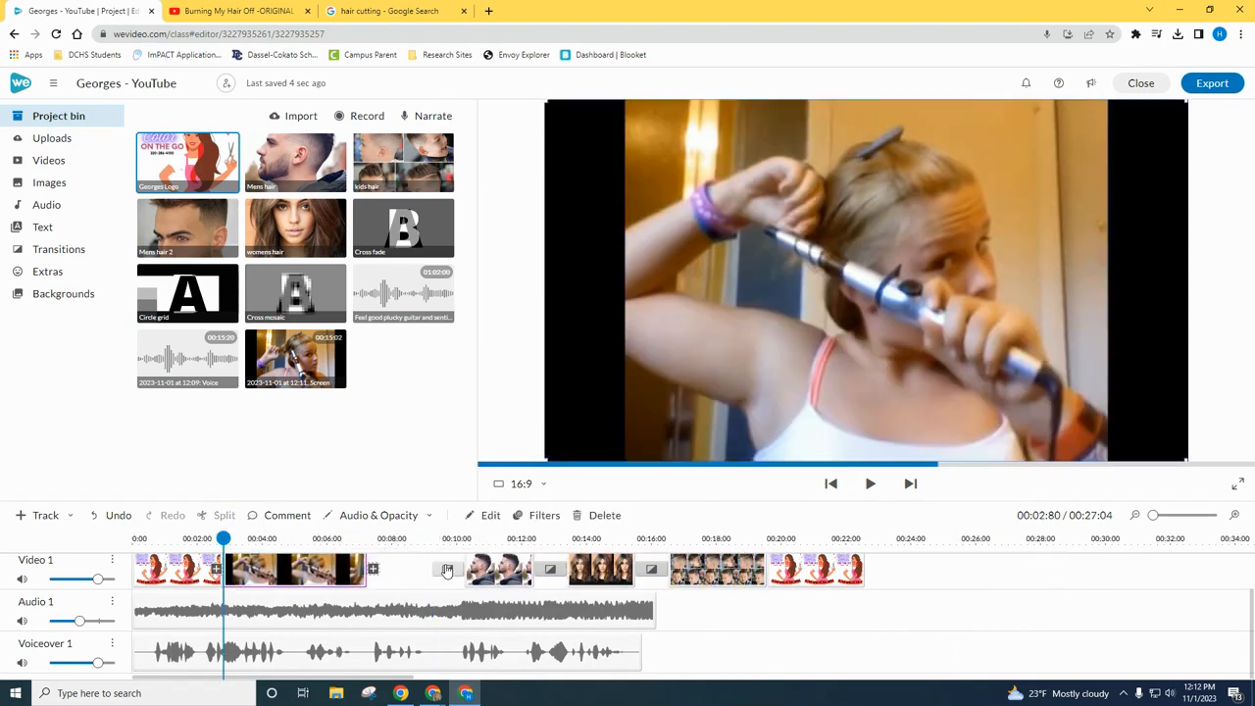
{"action": "left_click_drag", "start_coordinate": [397, 570], "coordinate": [758, 572]}
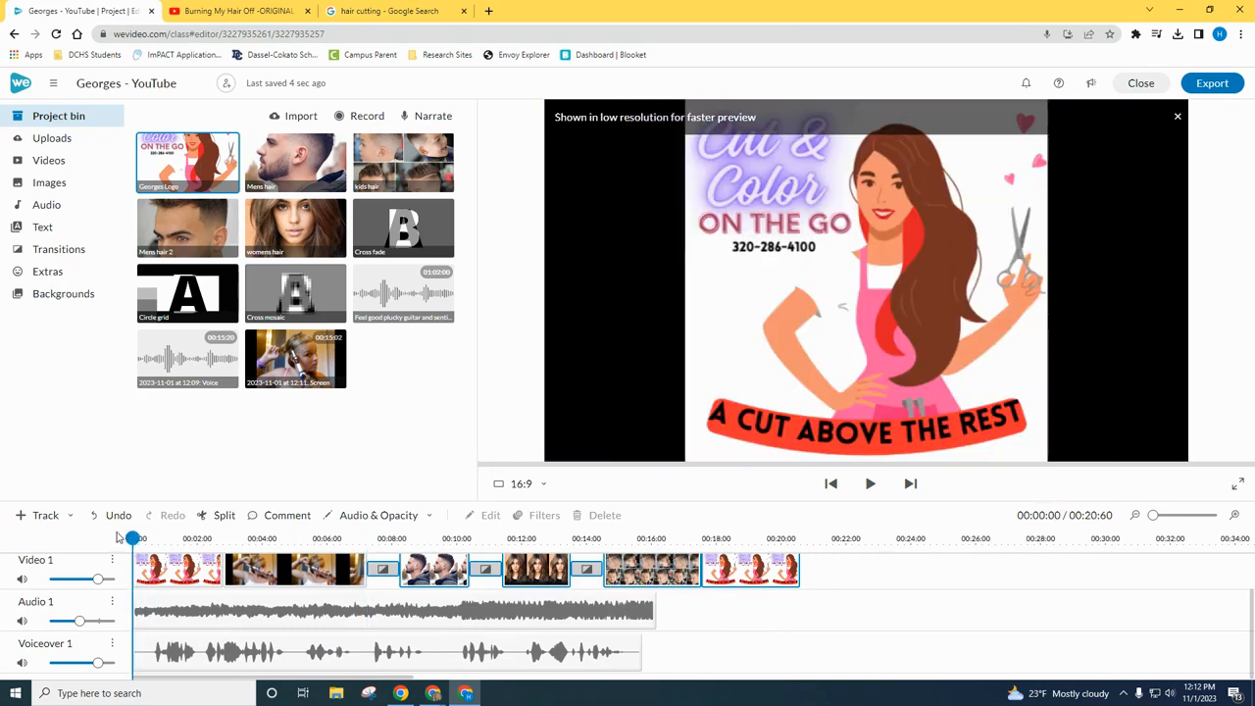
Delete the old voiceover clip and extend the Audio 1 music to the end of the last logo clip at 00:20:60.
{"action": "left_click", "coordinate": [221, 651]}
{"action": "key", "text": "Delete"}
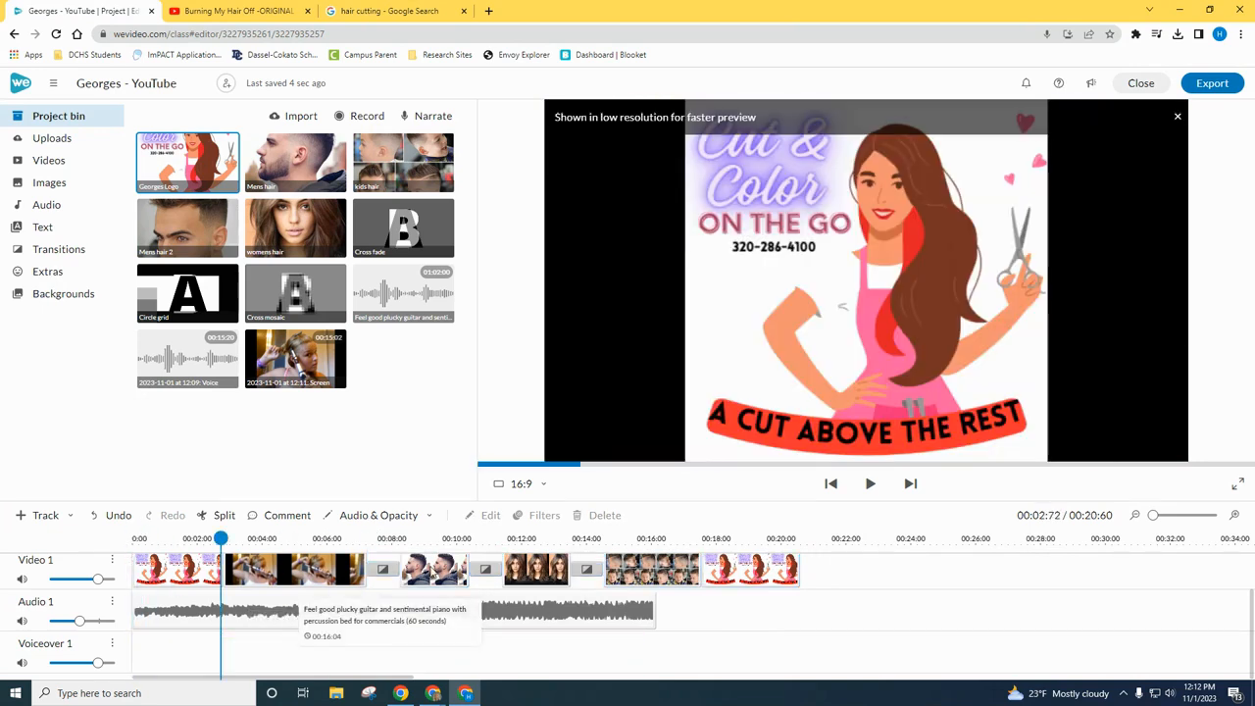
{"action": "left_click_drag", "start_coordinate": [649, 610], "coordinate": [801, 608]}
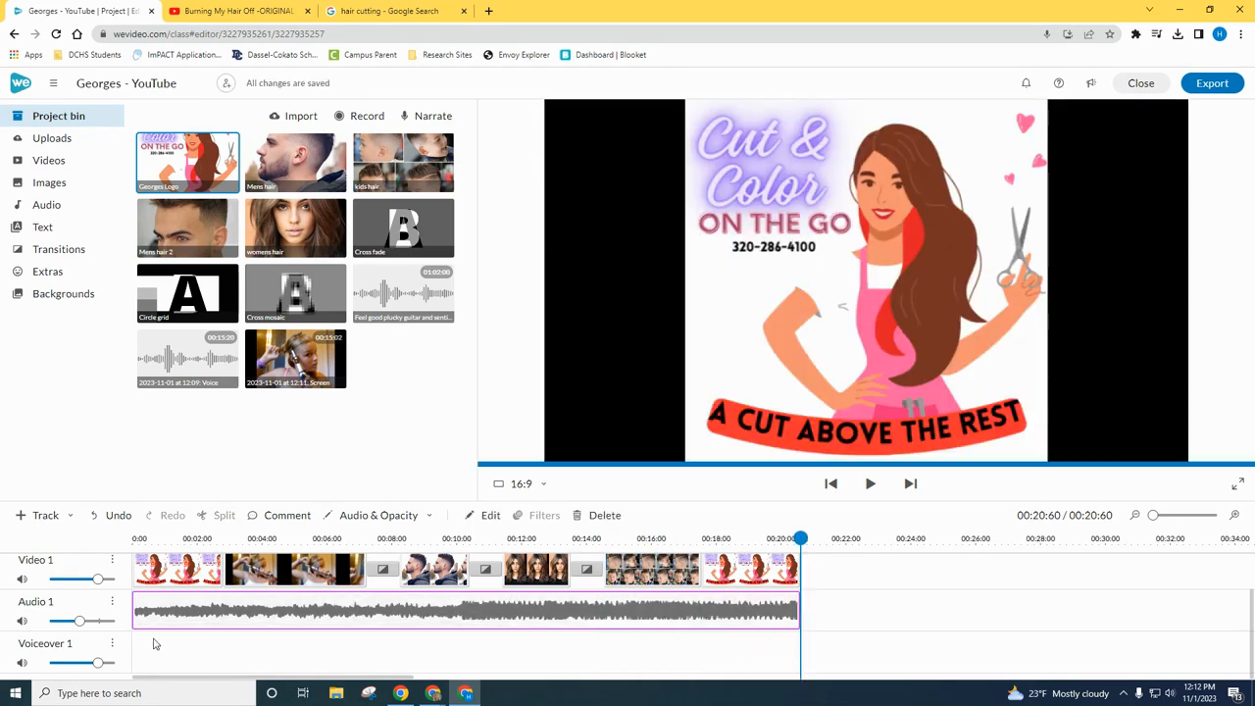
Open a new voice recording from the start of the timeline, choosing a different audio source than Default - Stereo Mix.
{"action": "left_click_drag", "start_coordinate": [800, 538], "coordinate": [73, 472]}
{"action": "left_click", "coordinate": [432, 116]}
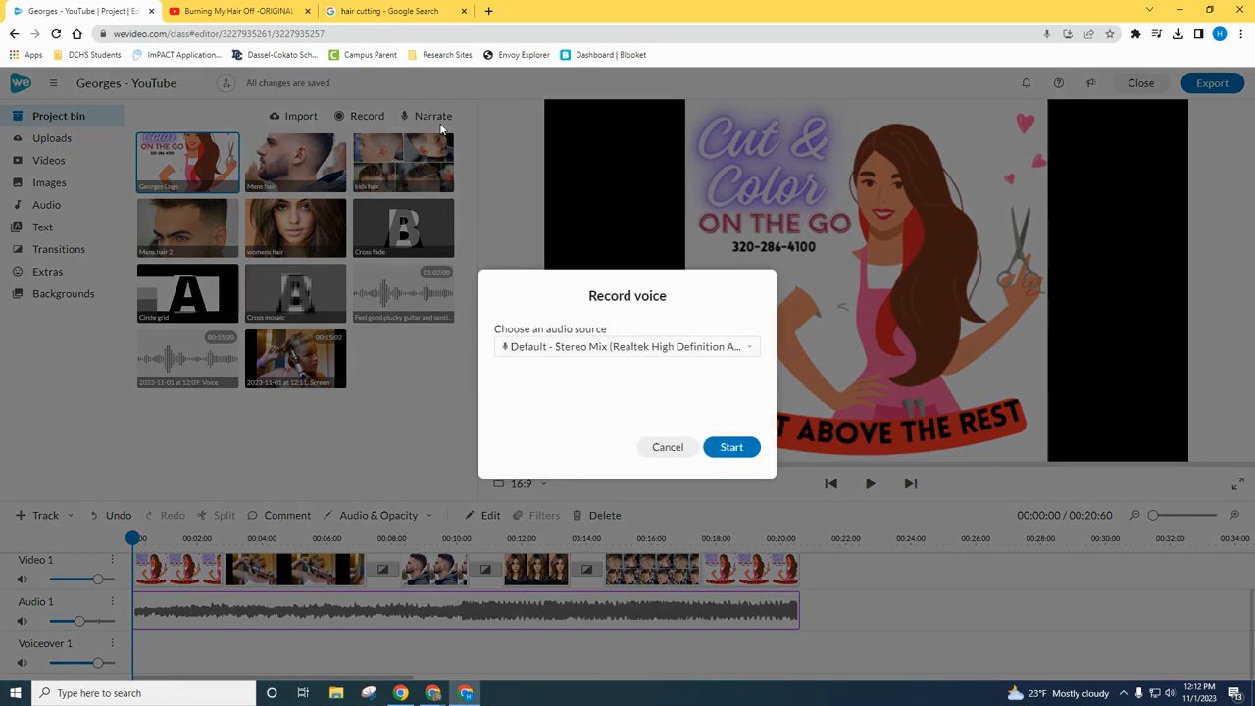
{"action": "left_click", "coordinate": [604, 348]}
{"action": "left_click", "coordinate": [588, 431]}
{"action": "left_click", "coordinate": [712, 448]}
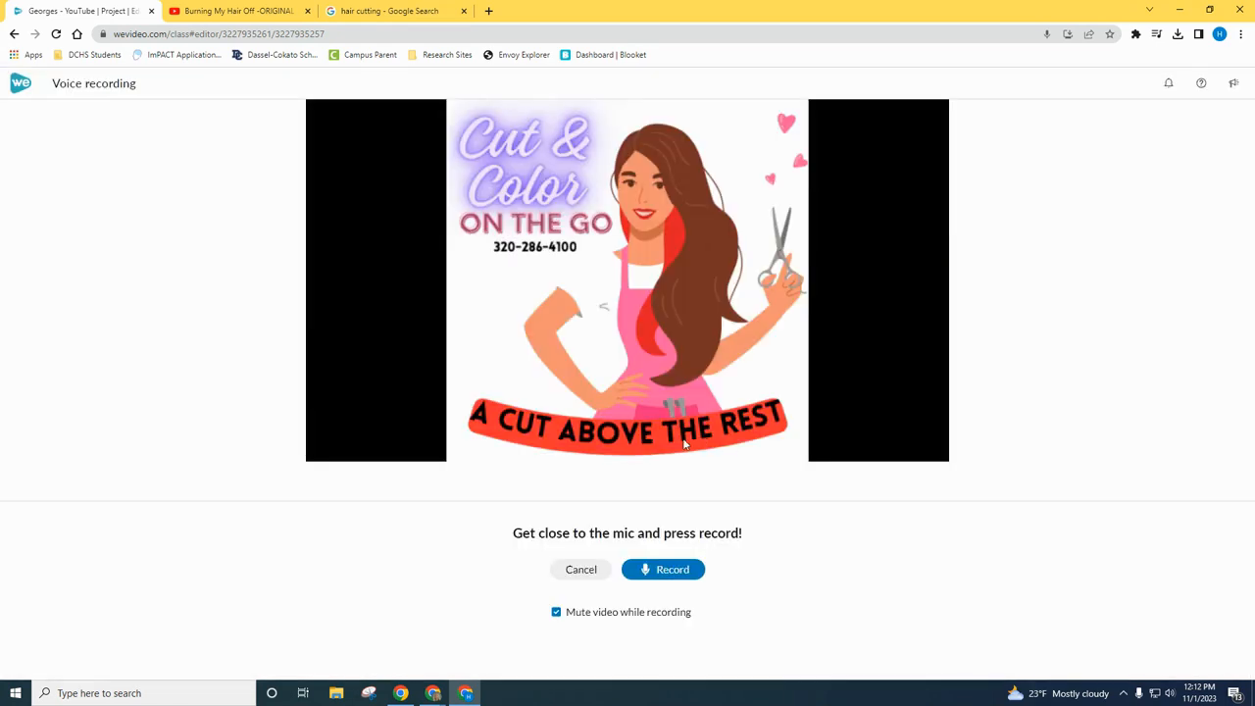
Record about 19 seconds of narration, save it to the project and play the beginning of the timeline to check it.
{"action": "left_click", "coordinate": [661, 573]}
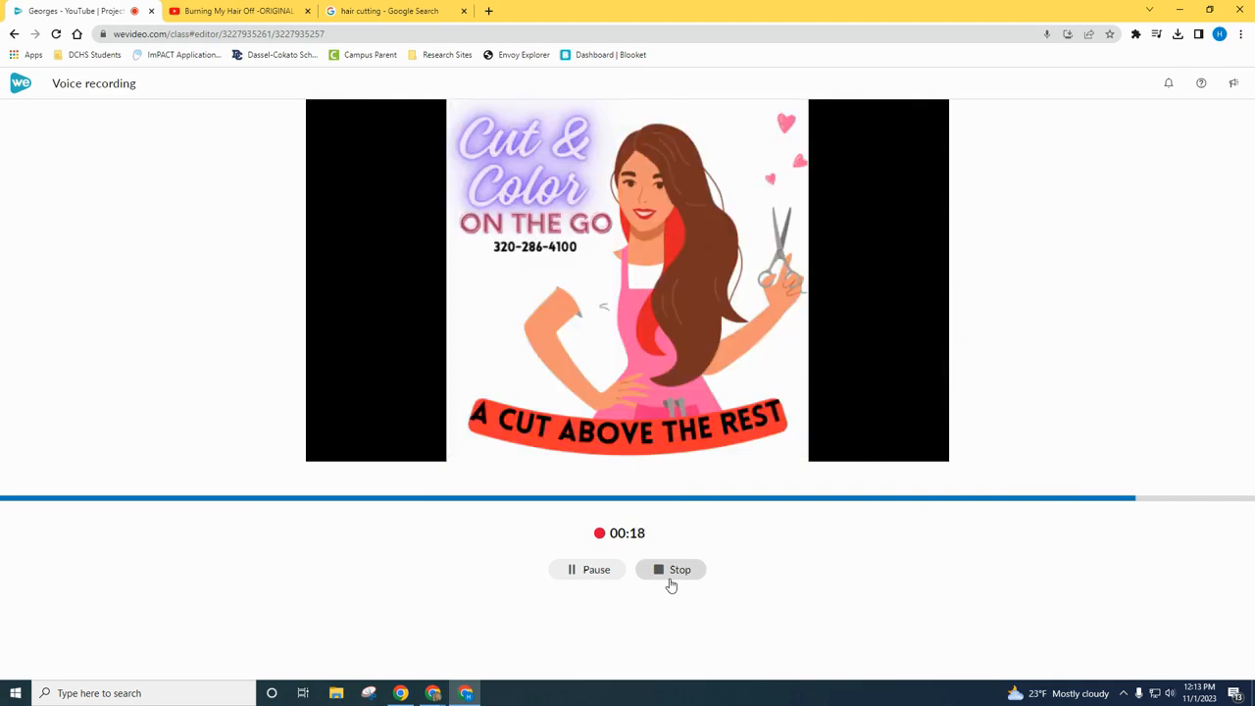
{"action": "left_click", "coordinate": [671, 585]}
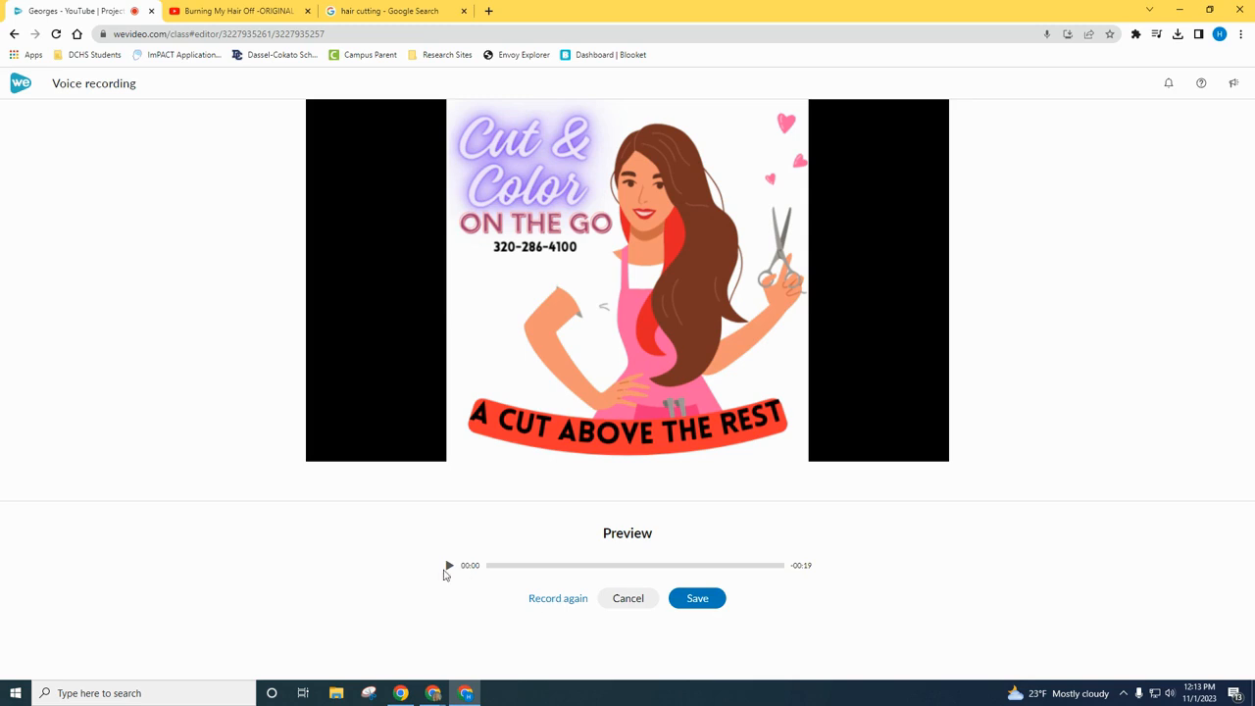
{"action": "left_click", "coordinate": [706, 601]}
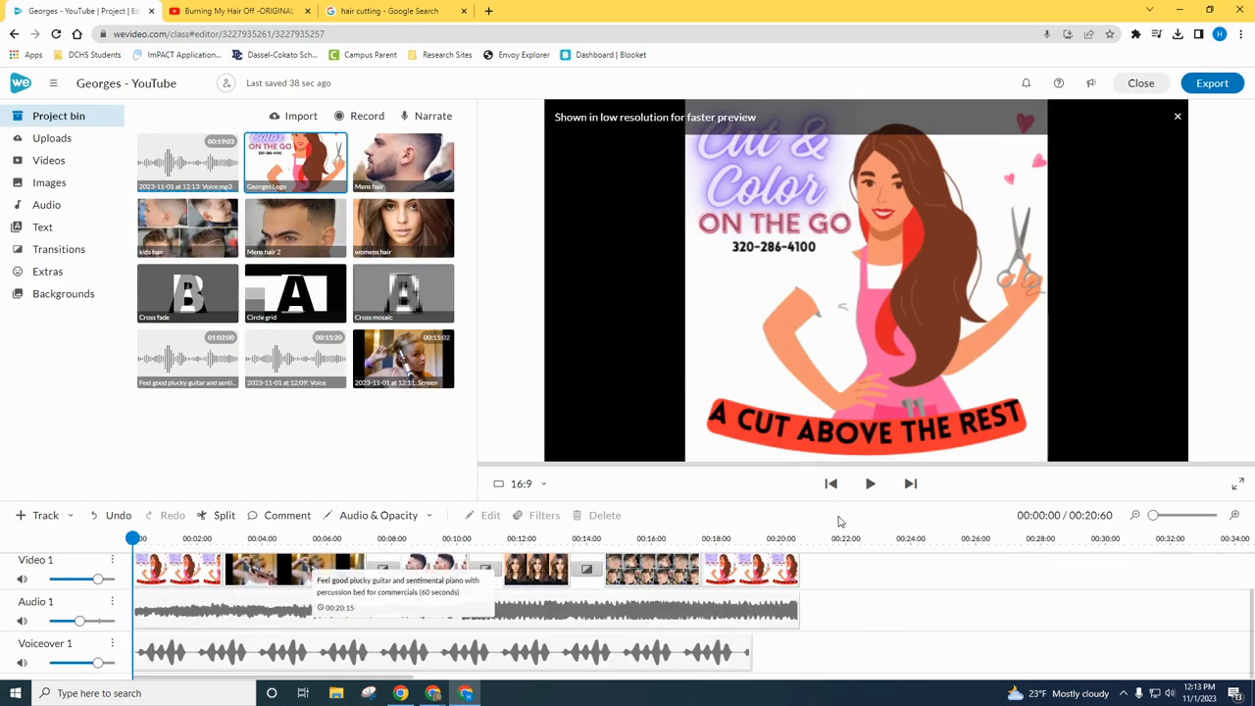
{"action": "left_click", "coordinate": [869, 496]}
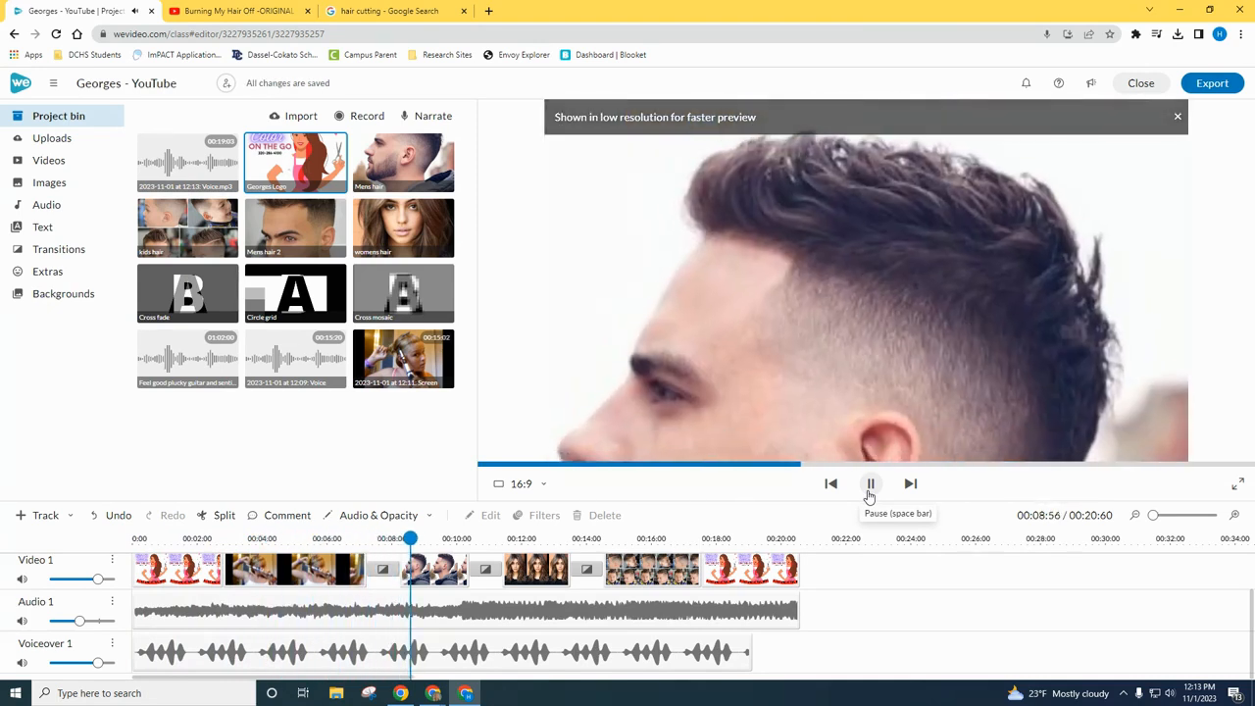
{"action": "left_click", "coordinate": [870, 485]}
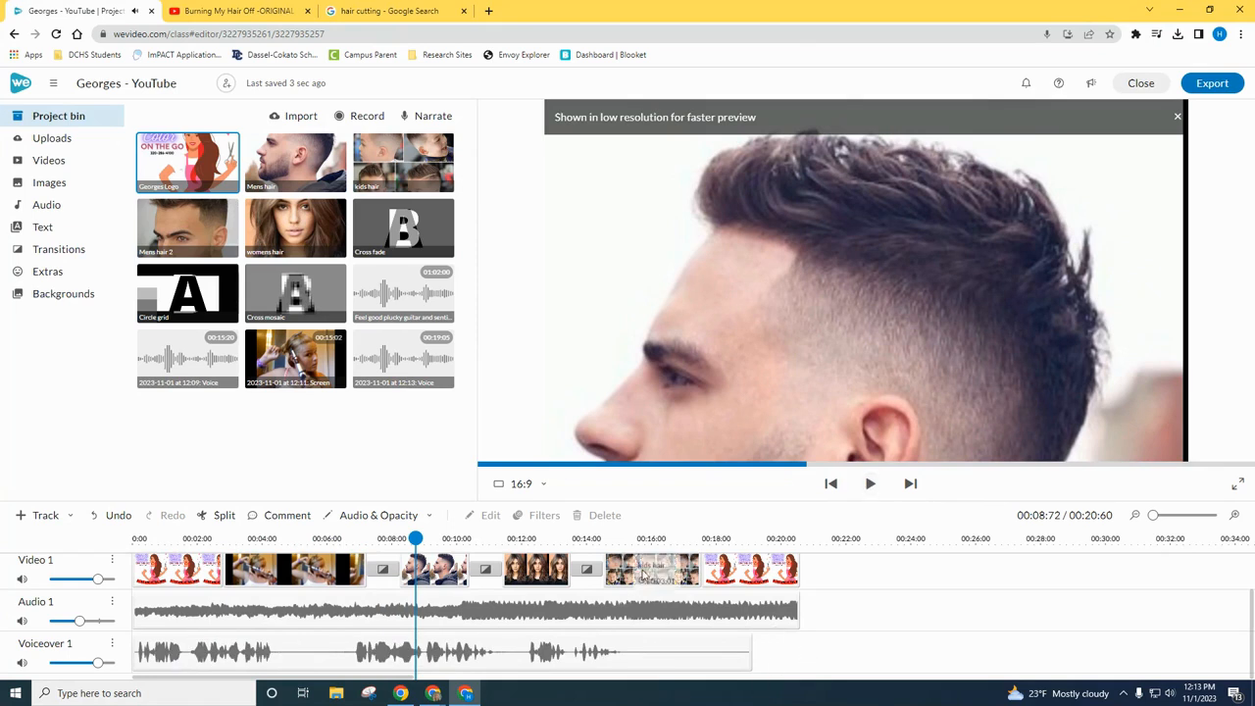
Shorten the kids hair clip, closing logo and background music so that they end with the voiceover at 00:19:12.
{"action": "left_click", "coordinate": [692, 569]}
{"action": "left_click_drag", "start_coordinate": [698, 566], "coordinate": [664, 568]}
{"action": "left_click_drag", "start_coordinate": [765, 576], "coordinate": [732, 578]}
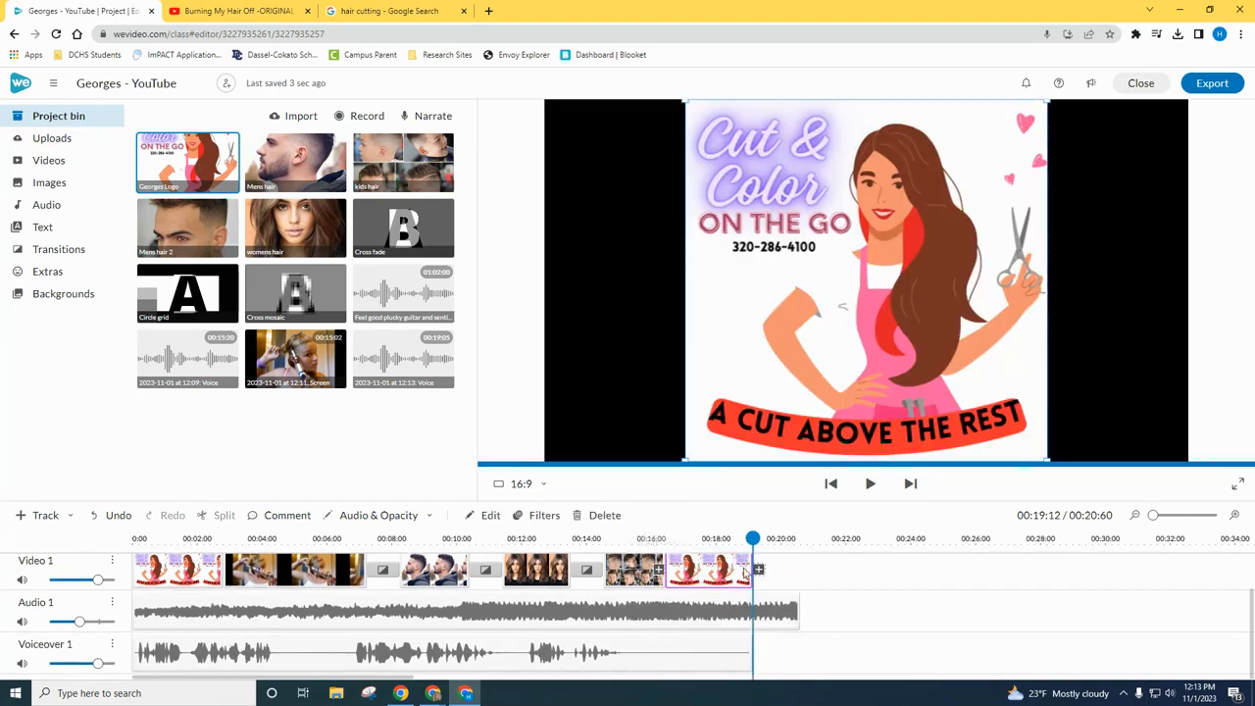
{"action": "left_click_drag", "start_coordinate": [799, 610], "coordinate": [753, 607]}
Open the project's export options and select the whole title for editing.
{"action": "scroll", "coordinate": [751, 604], "scroll_direction": "up", "scroll_amount": 1}
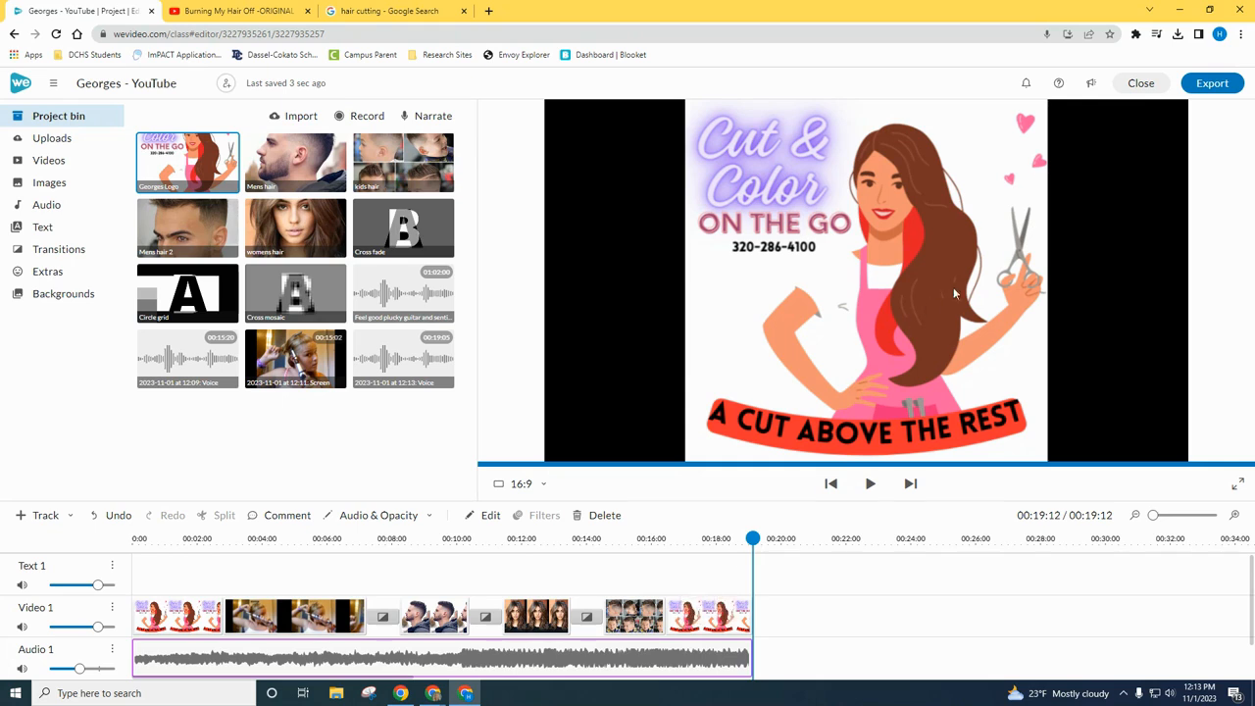
{"action": "left_click", "coordinate": [1211, 83]}
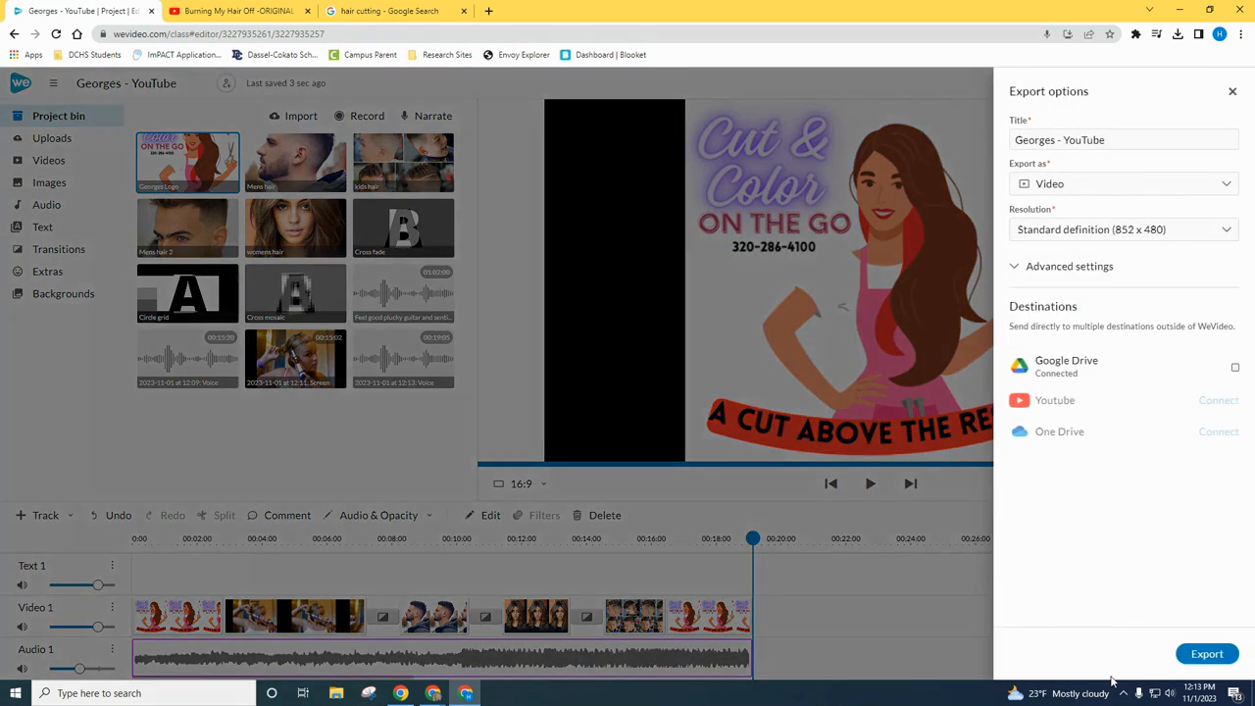
{"action": "triple_click", "coordinate": [1113, 139]}
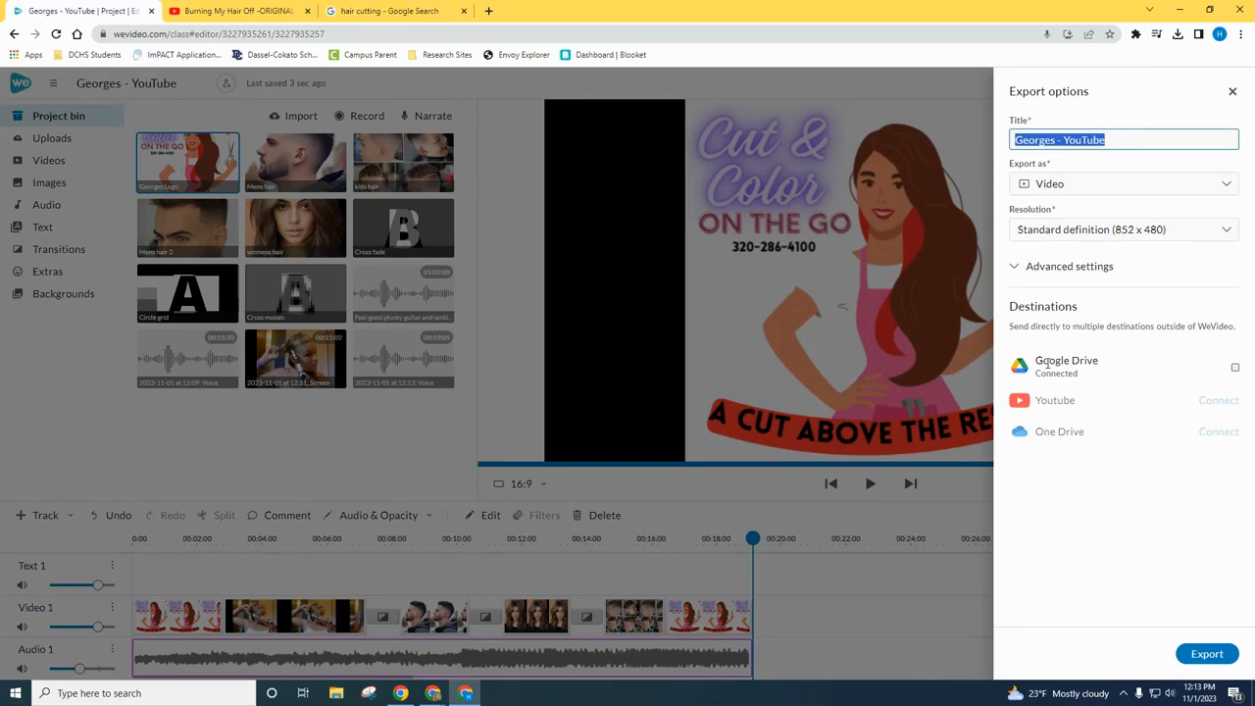